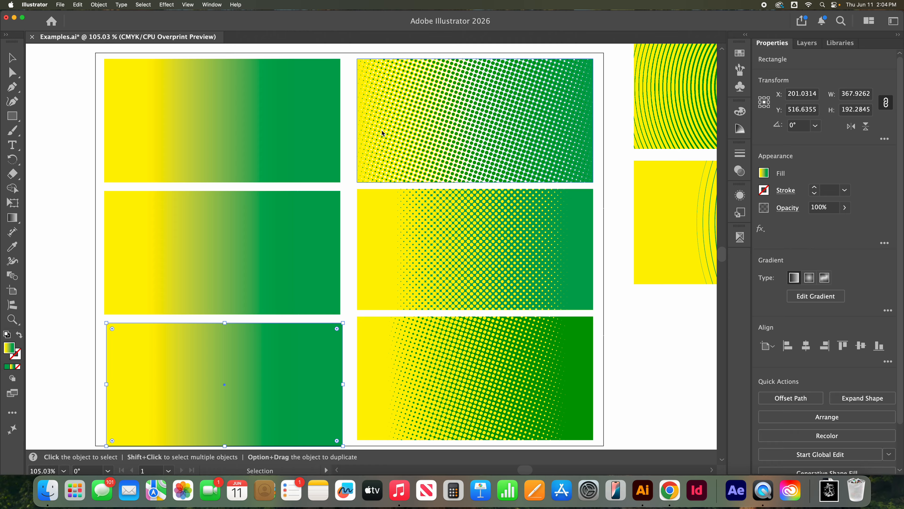
Step: Add a Color Halftone effect to the fill of the uppermost yellow-to-green gradient rectangle in the first column
click(246, 134)
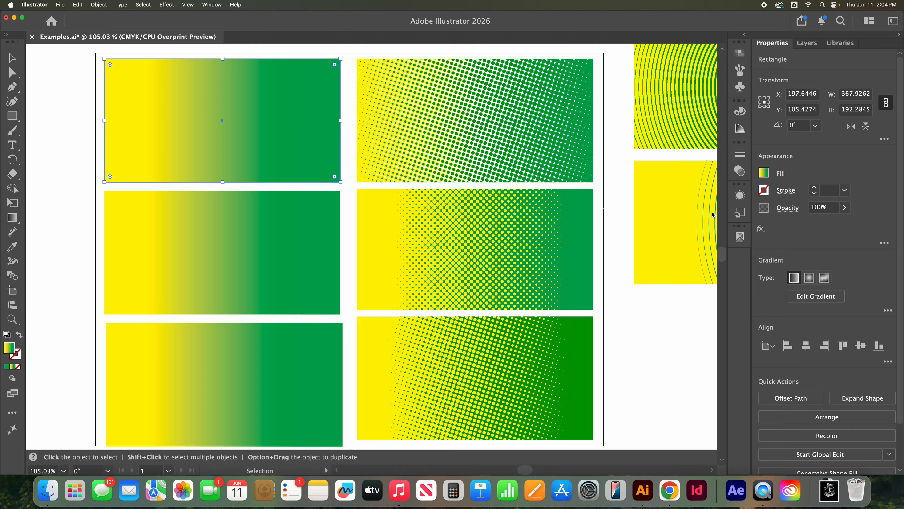
click(739, 195)
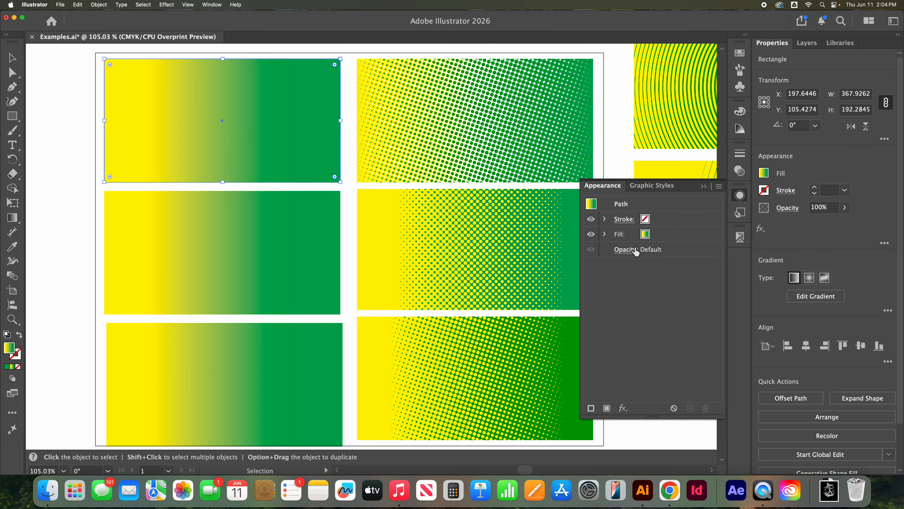
click(673, 238)
click(622, 408)
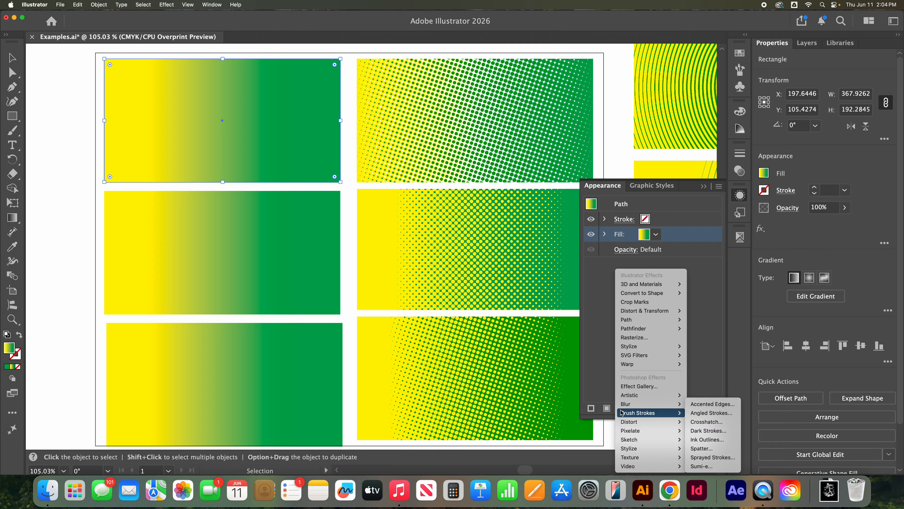
mouse_move(659, 430)
click(710, 431)
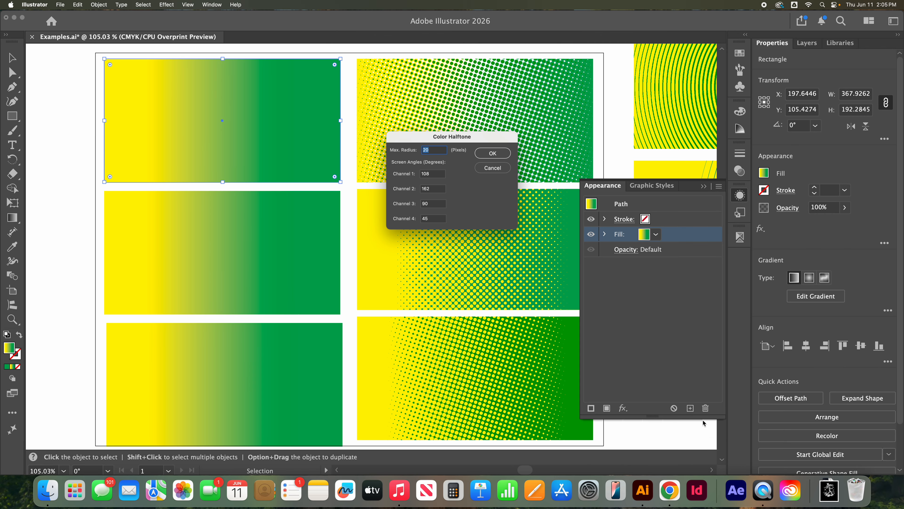
Step: Set the Color Halftone screen angles for channels 1, 2 and 3 to 45 degrees and apply the effect
key(Tab)
text(45)
key(Tab)
text(45)
key(Tab)
text(45)
click(510, 152)
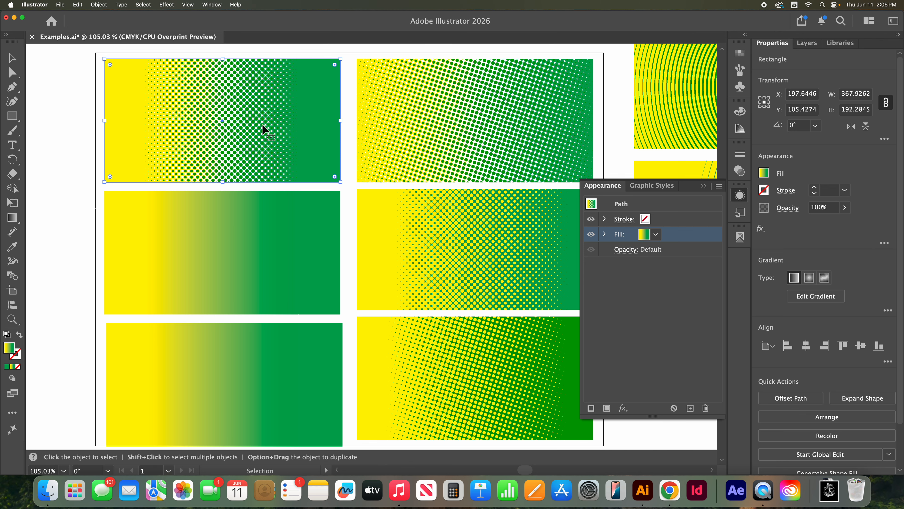
Step: Shift the green gradient stop of the halftone rectangle slightly inward with the Gradient tool
click(12, 217)
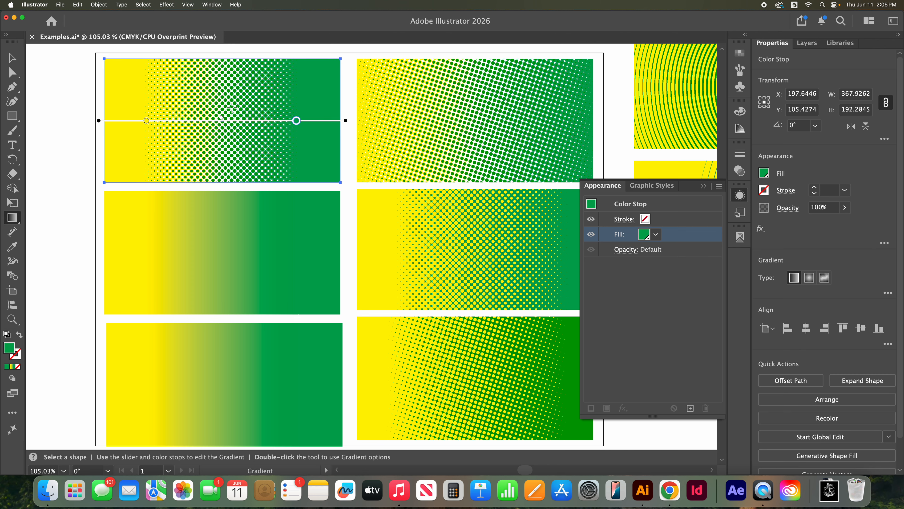
mouse_move(297, 121)
mouse_down()
mouse_move(324, 123)
mouse_move(263, 121)
mouse_move(287, 121)
mouse_up()
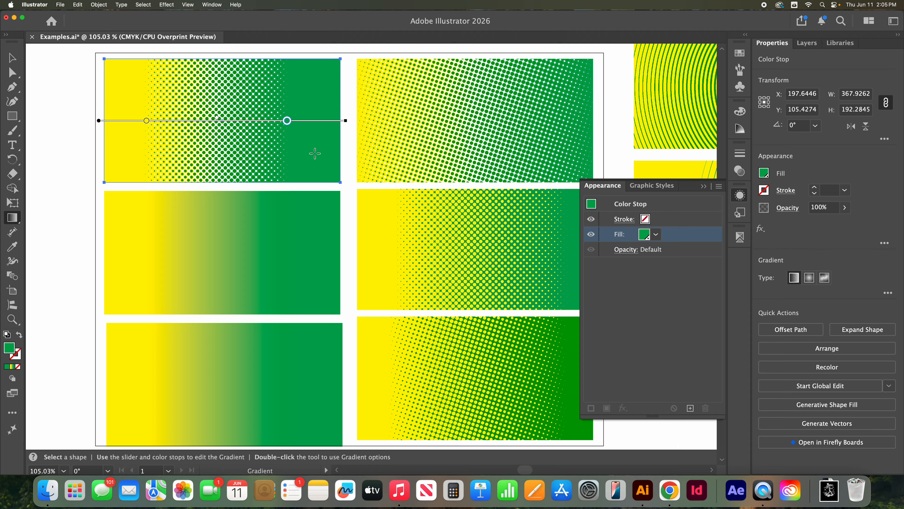
key(v)
Step: Make two copies of the middle gradient rectangle, each offset diagonally down and to the right of the previous one
scroll(215, 128, down, 2)
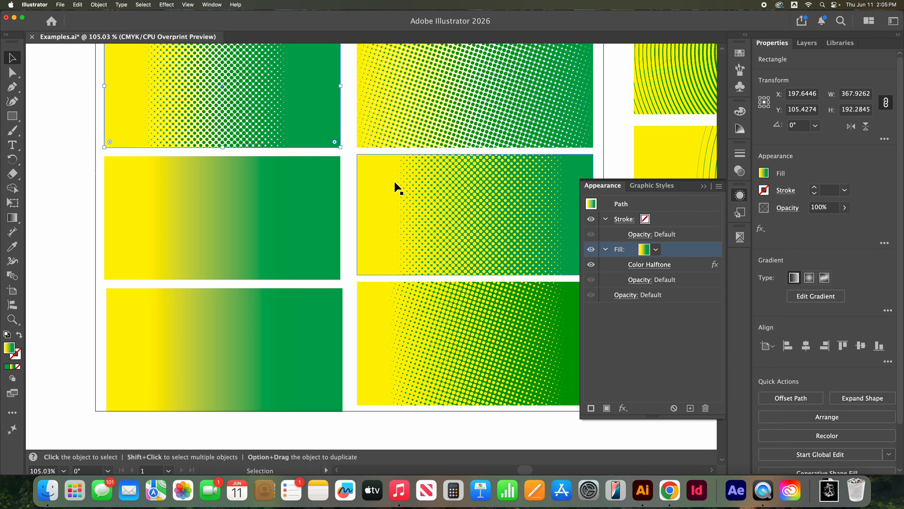
scroll(406, 192, down, 1)
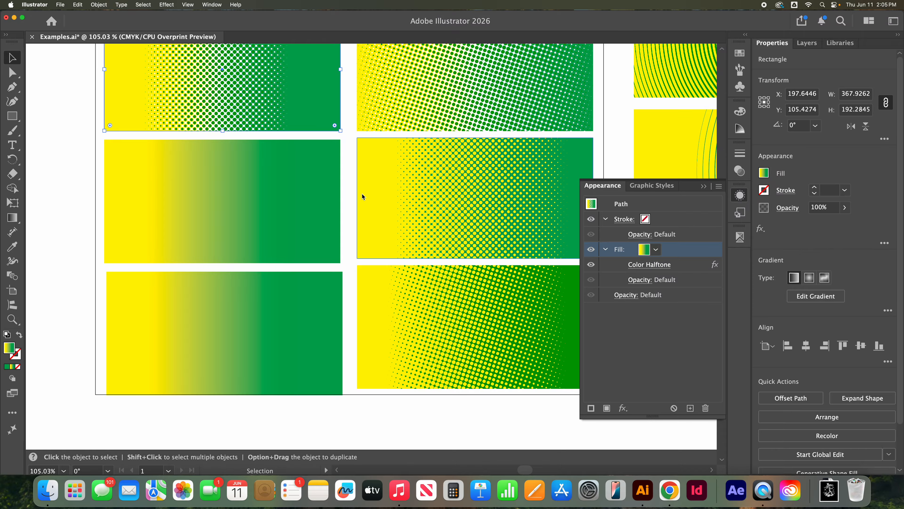
click(302, 197)
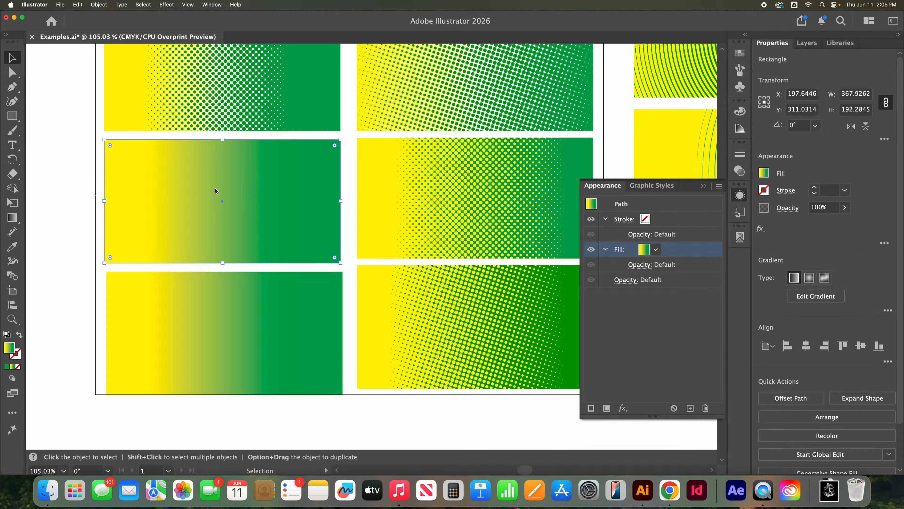
key(a)
drag(211, 193, 203, 209)
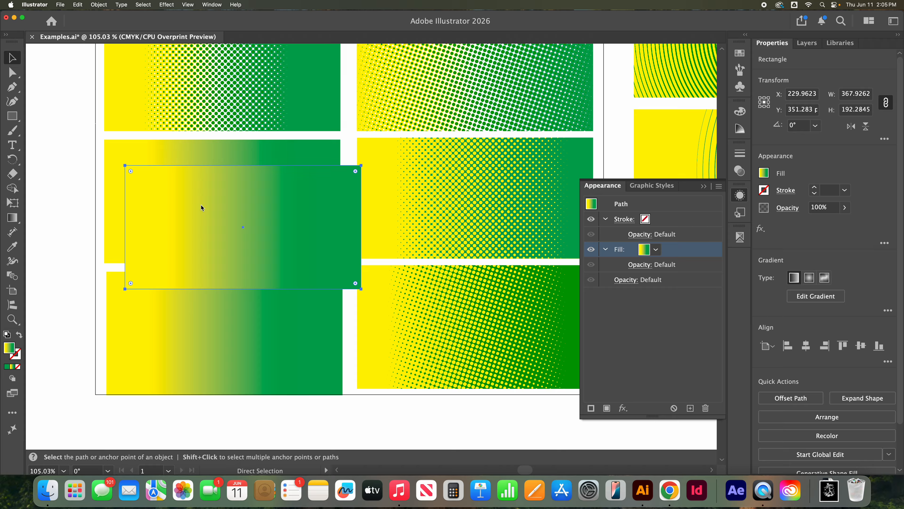
key(super+v)
drag(313, 231, 215, 227)
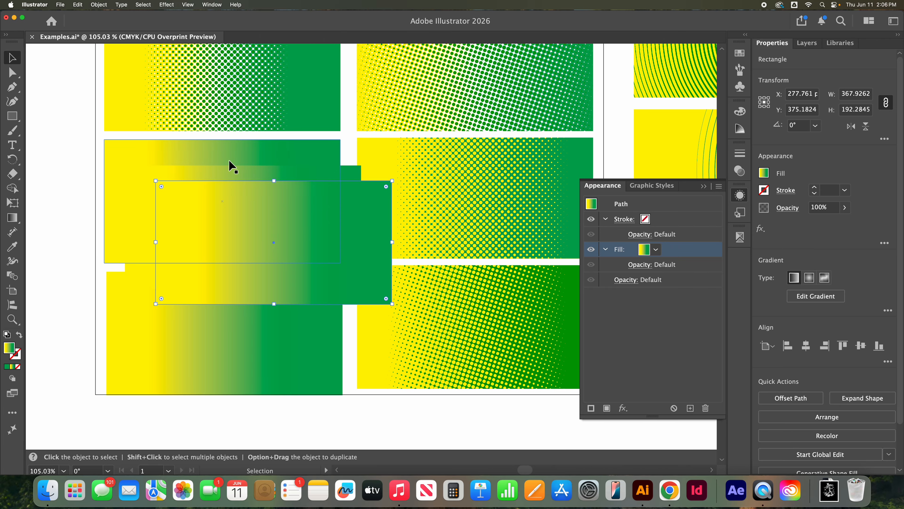
Step: Fill the original middle rectangle with the CMYK Yellow swatch and its first copy with CMYK Green
click(230, 154)
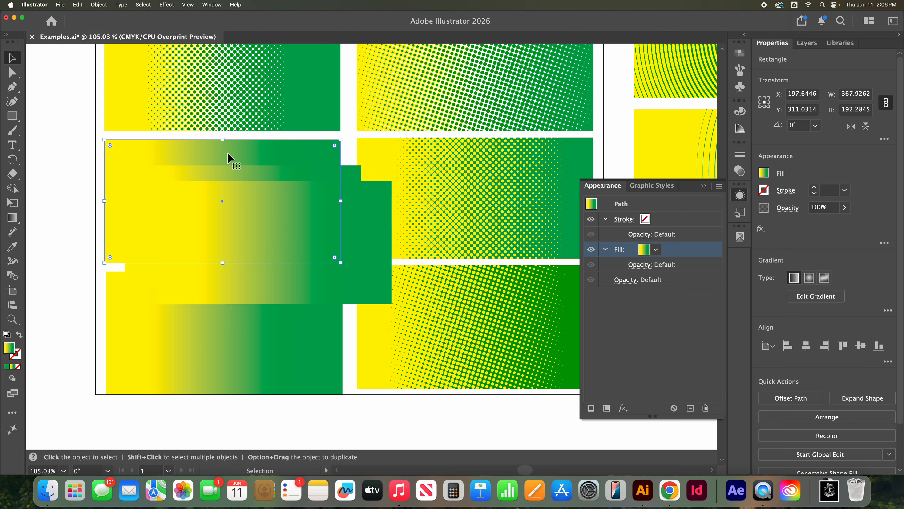
click(742, 56)
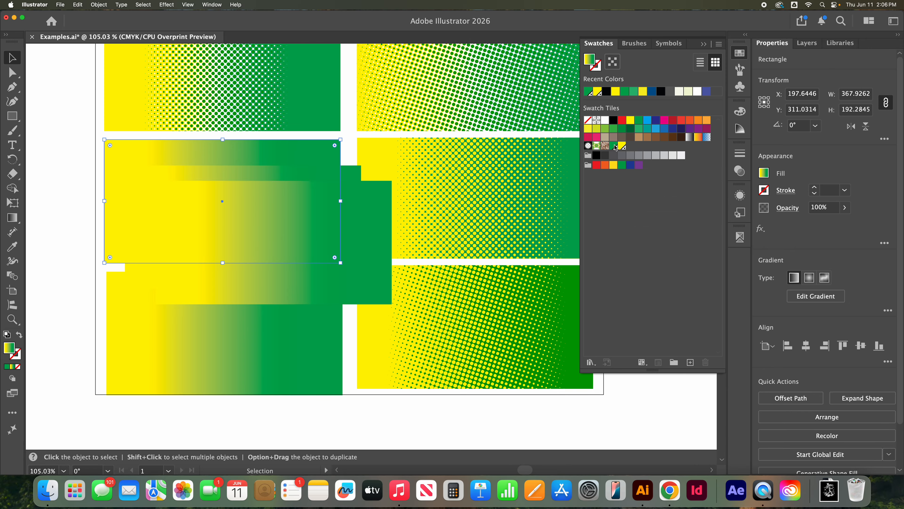
click(616, 146)
click(623, 146)
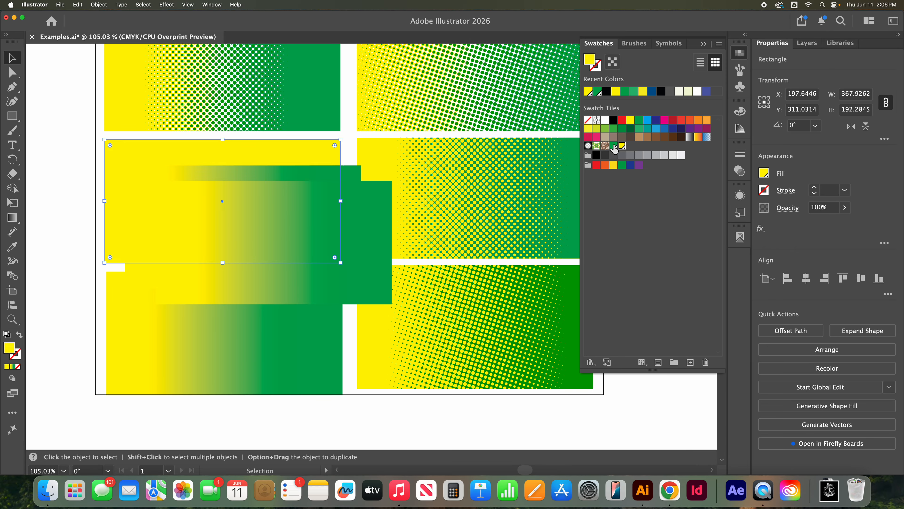
click(356, 170)
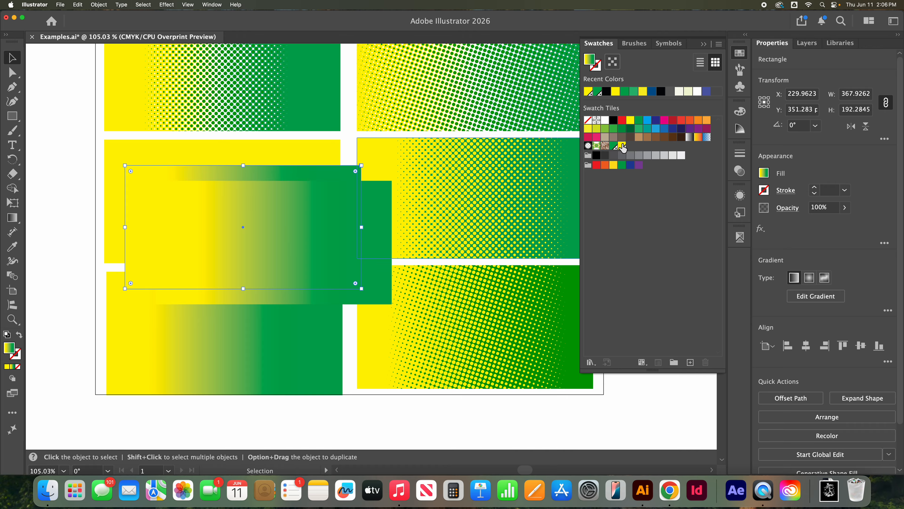
click(615, 146)
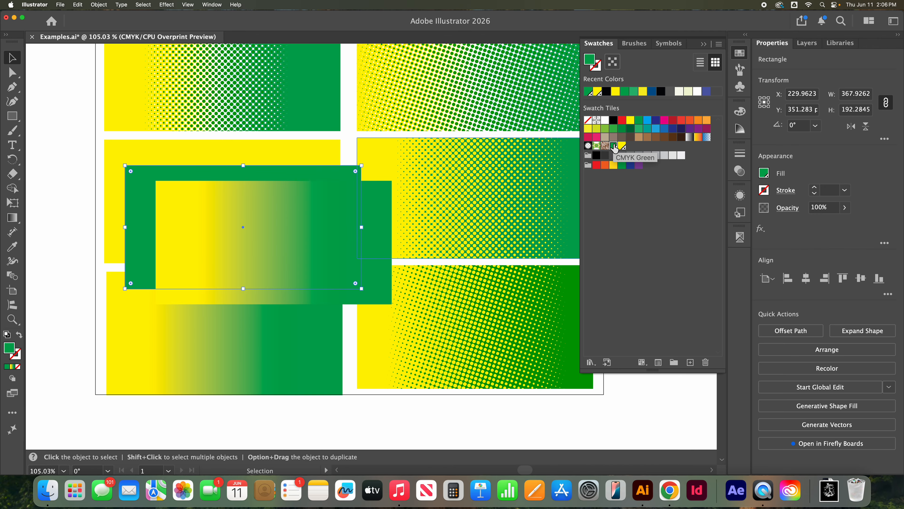
Step: Fill the frontmost rectangle copy with the white-to-black gradient swatch and activate the Gradient tool on it
click(383, 195)
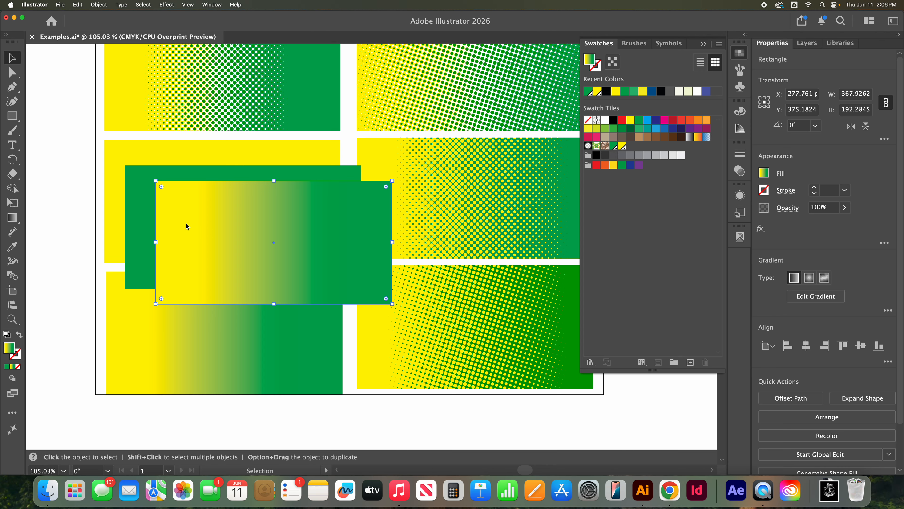
click(691, 137)
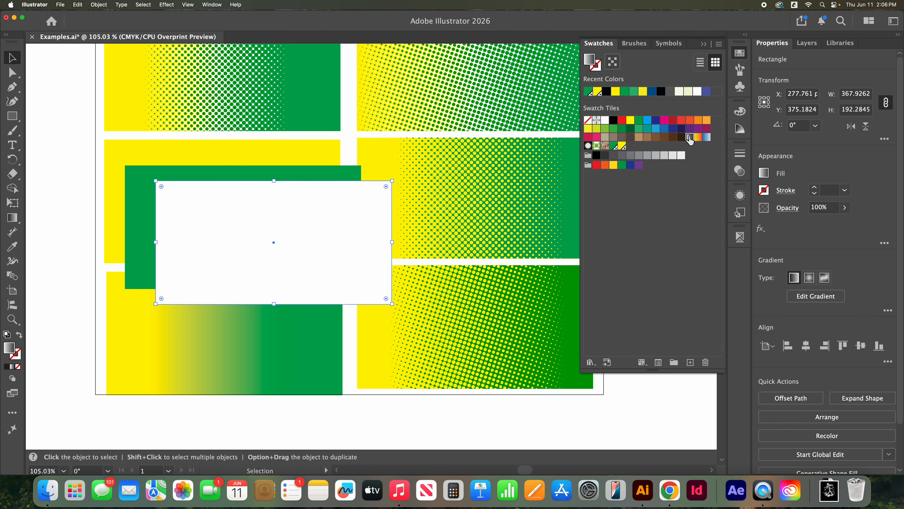
click(12, 217)
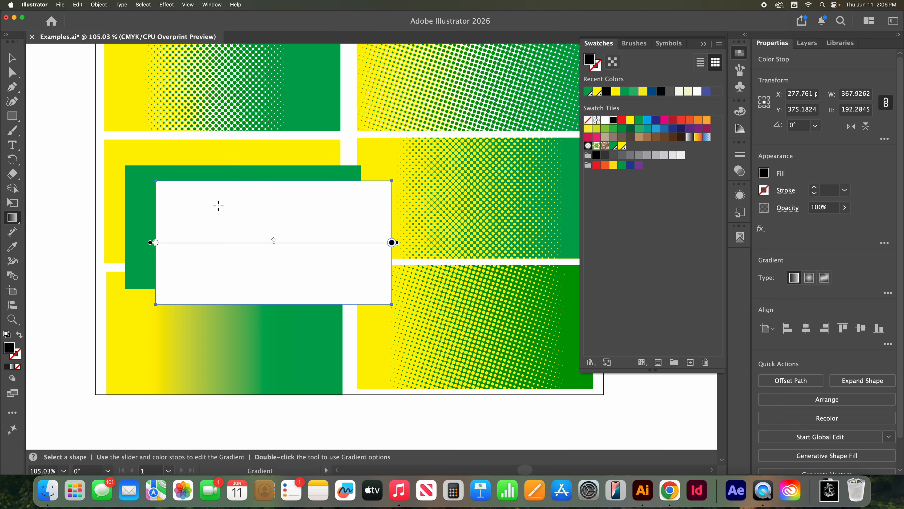
drag(176, 226, 344, 225)
click(345, 230)
Step: Check the color settings of the gradient's white and black end stops, and move both stops inward toward the middle
double_click(156, 243)
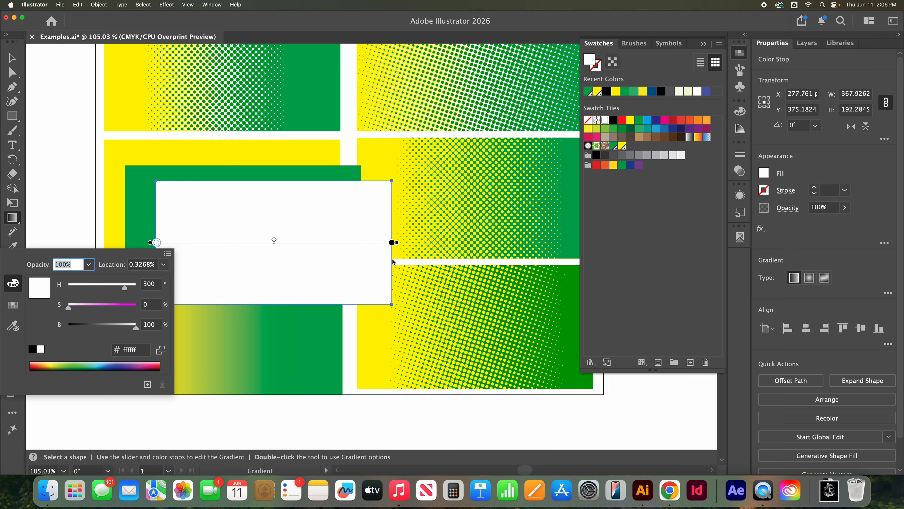
double_click(393, 242)
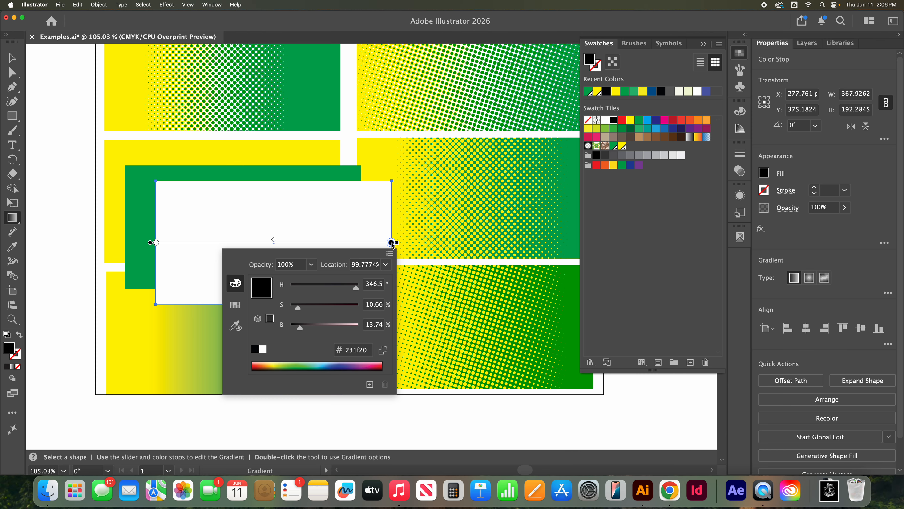
click(368, 229)
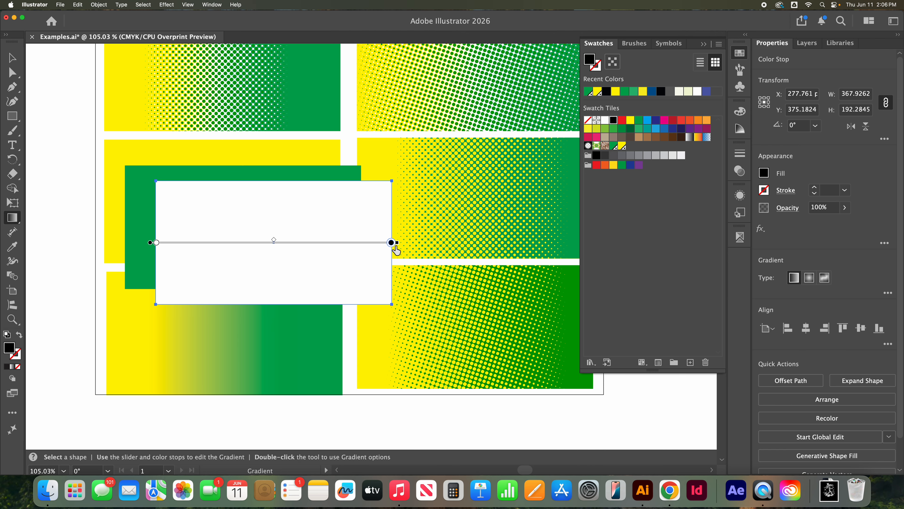
drag(393, 242, 336, 243)
drag(155, 245, 226, 245)
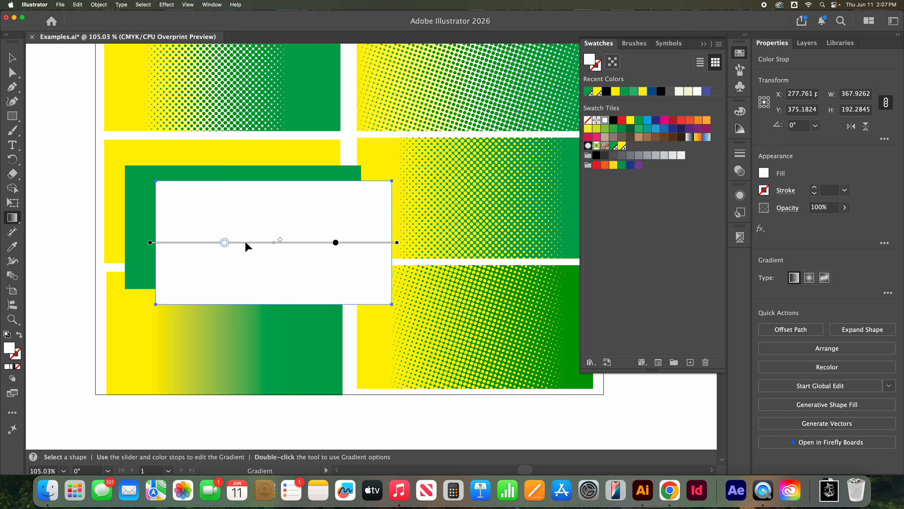
click(740, 194)
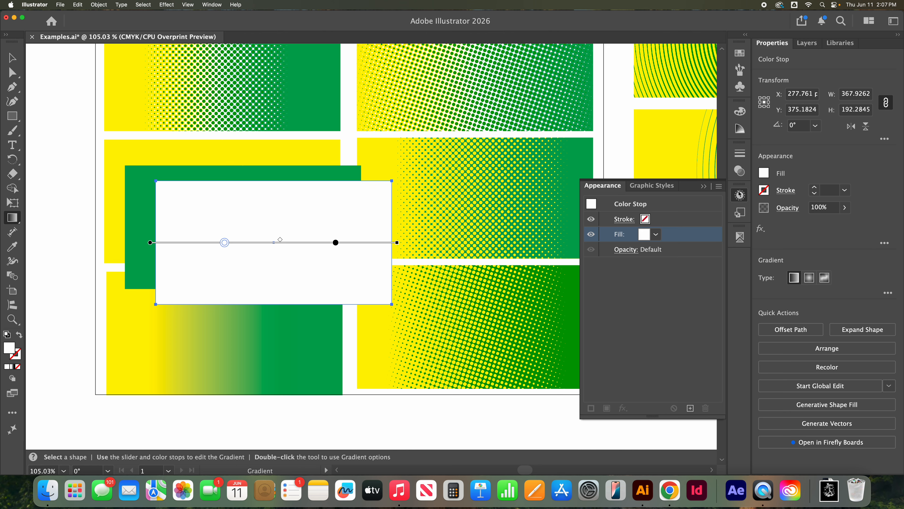
click(657, 235)
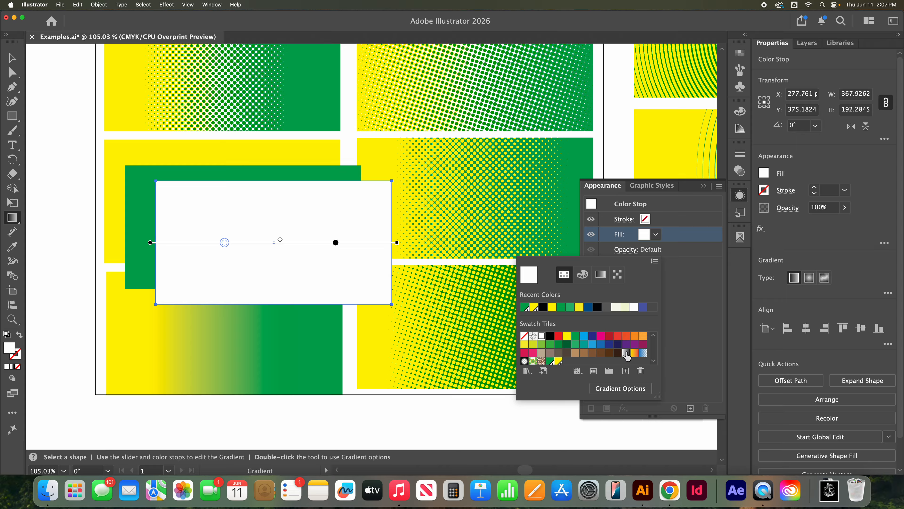
click(692, 301)
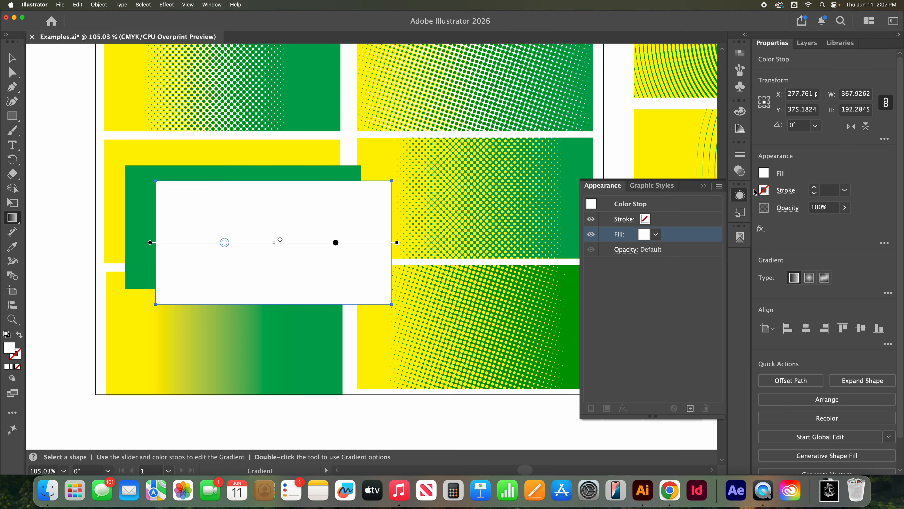
Step: Turn on the CMYK process plates in Separations Preview so the black gradient displays
click(740, 237)
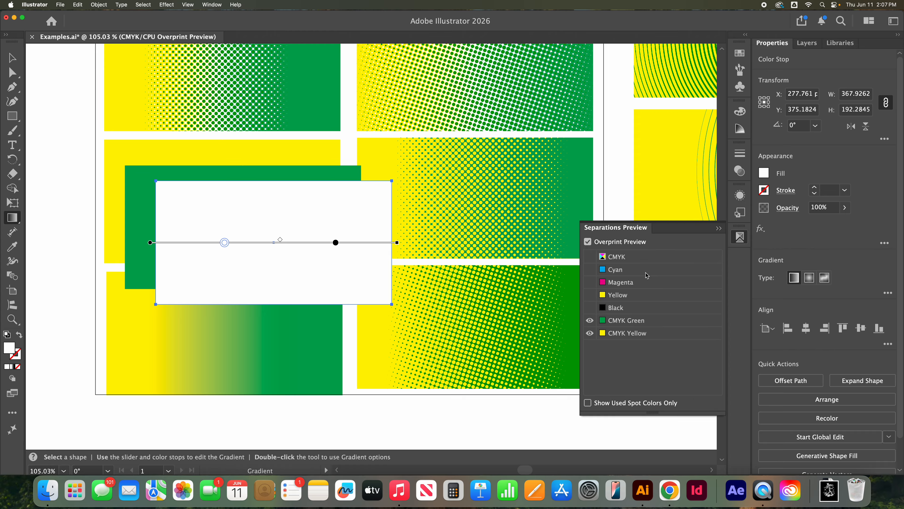
click(590, 257)
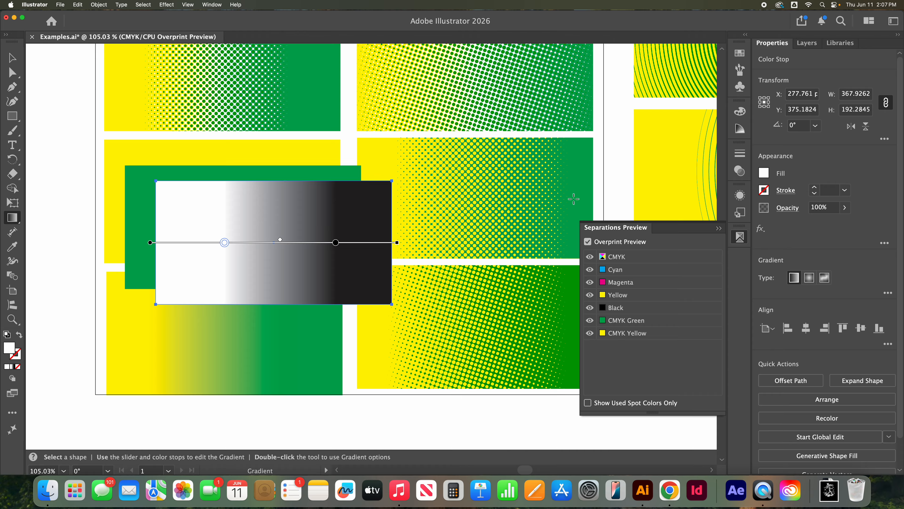
click(589, 257)
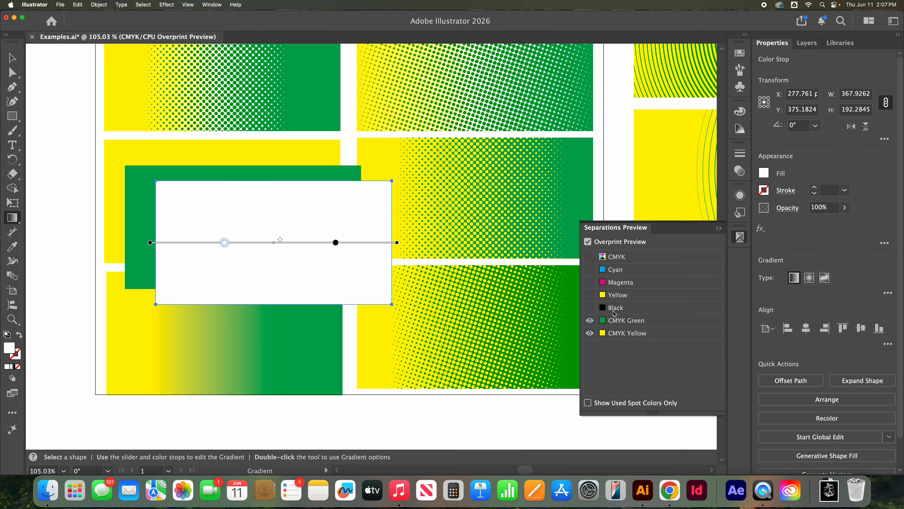
click(591, 260)
drag(617, 163, 382, 193)
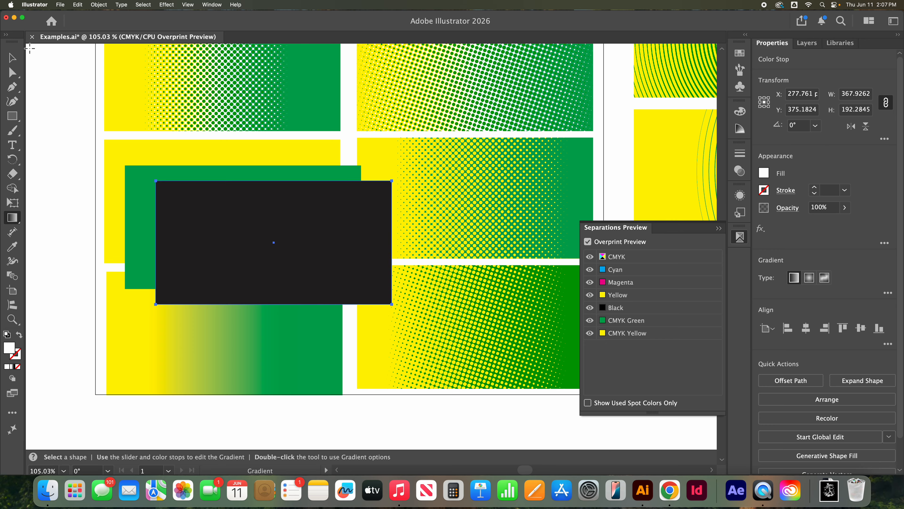
click(13, 58)
click(73, 113)
key(super+z)
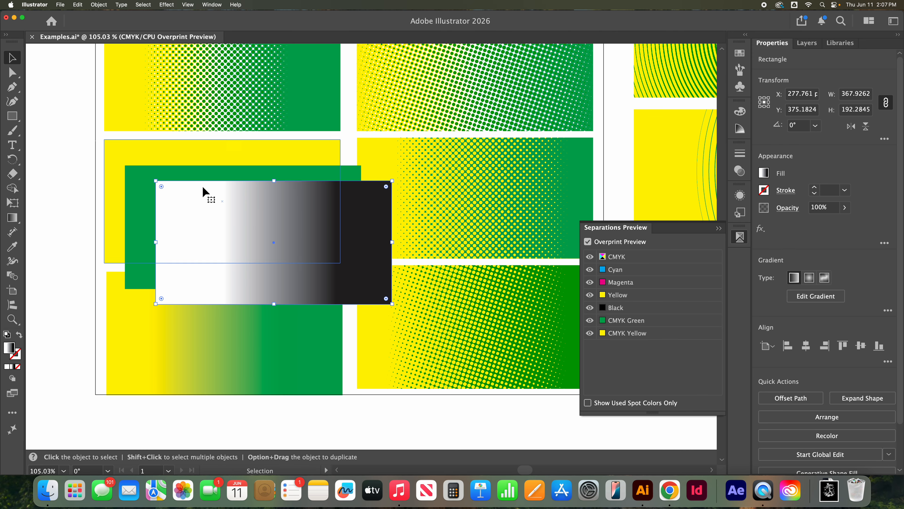
Step: Reposition the black-and-white gradient rectangle diagonally offset from the green one, at about X 275, Y 377
drag(280, 216, 259, 220)
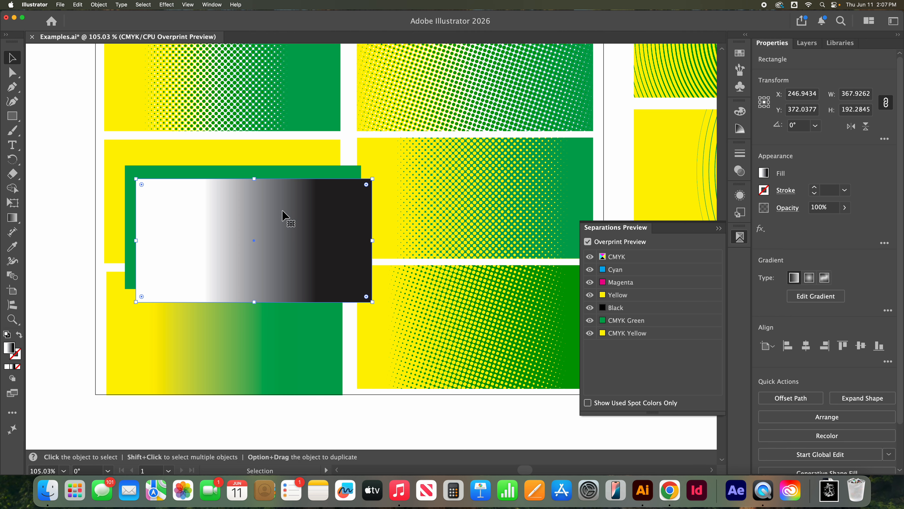
drag(339, 237, 336, 197)
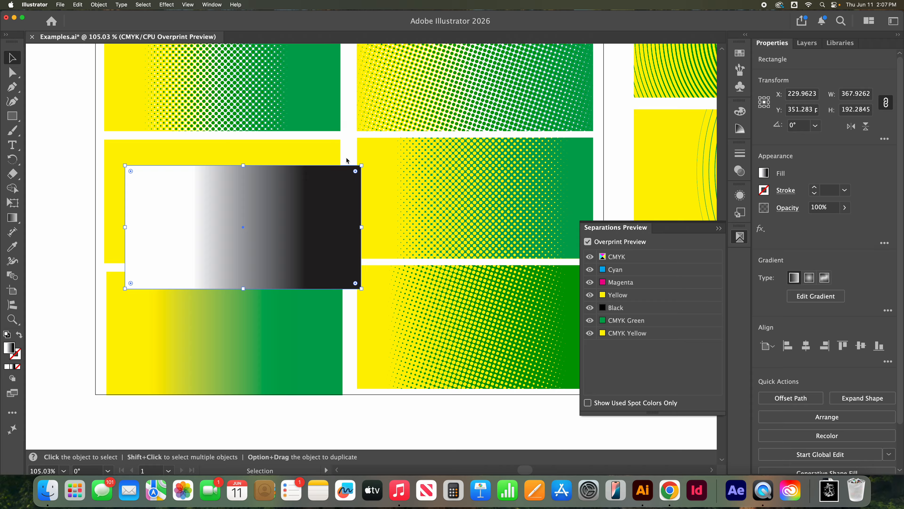
drag(353, 231, 335, 222)
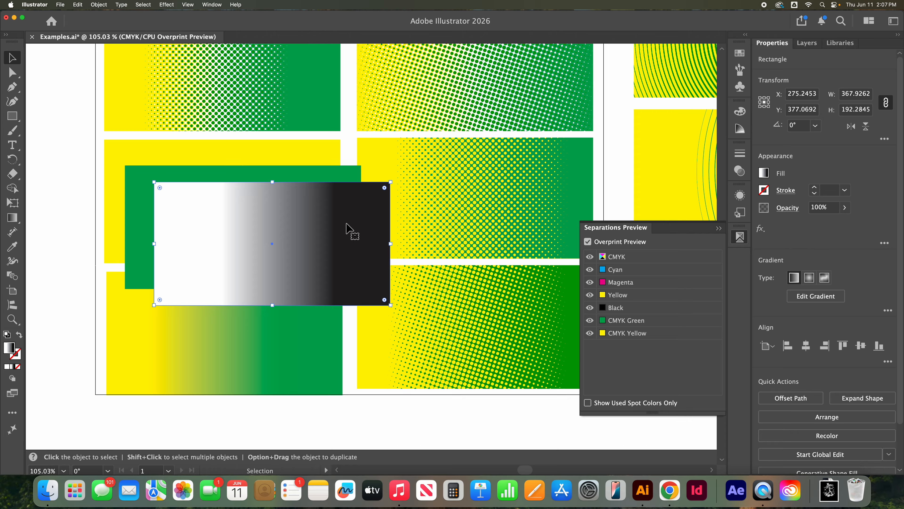
Step: Apply a Color Halftone effect to the black-and-white gradient rectangle's fill, with a maximum radius of 20 pixels
click(741, 196)
click(624, 409)
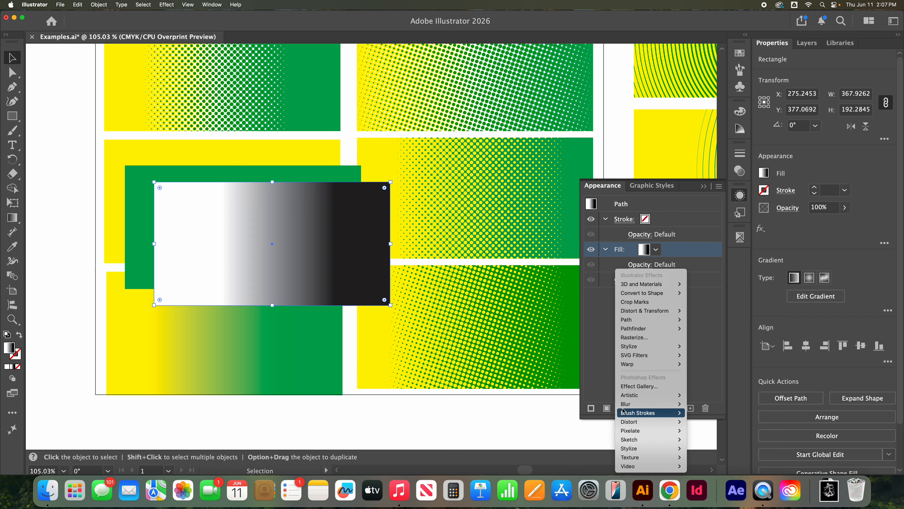
mouse_move(652, 431)
click(710, 431)
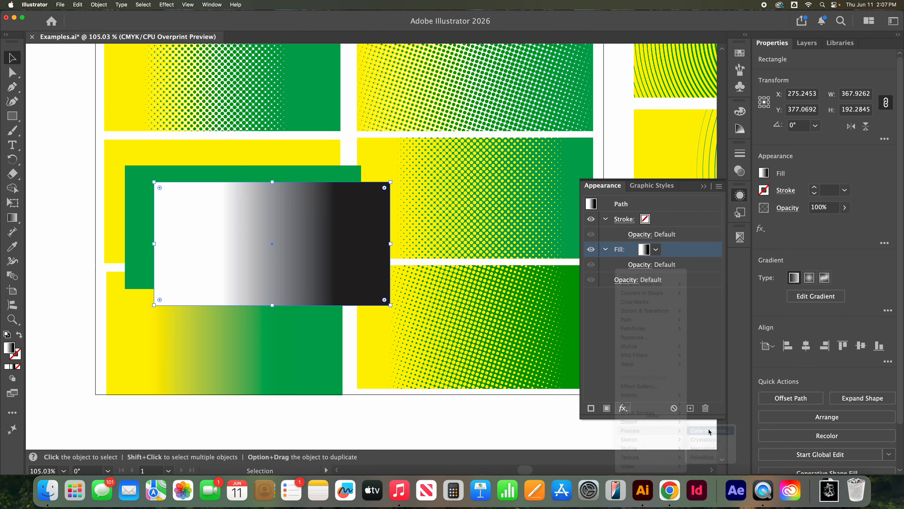
text(20)
click(491, 154)
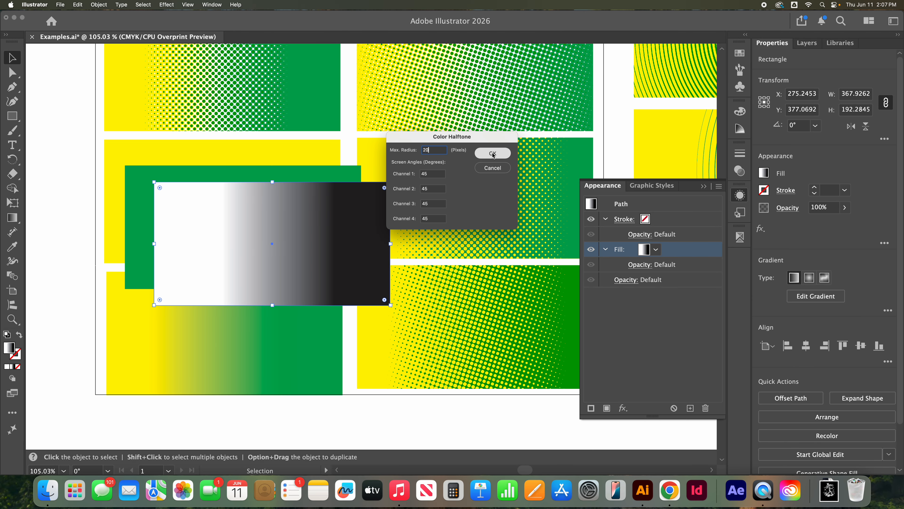
Step: Align the halftoned rectangle exactly over the green one and turn it into the green rectangle's opacity mask
drag(335, 214, 306, 198)
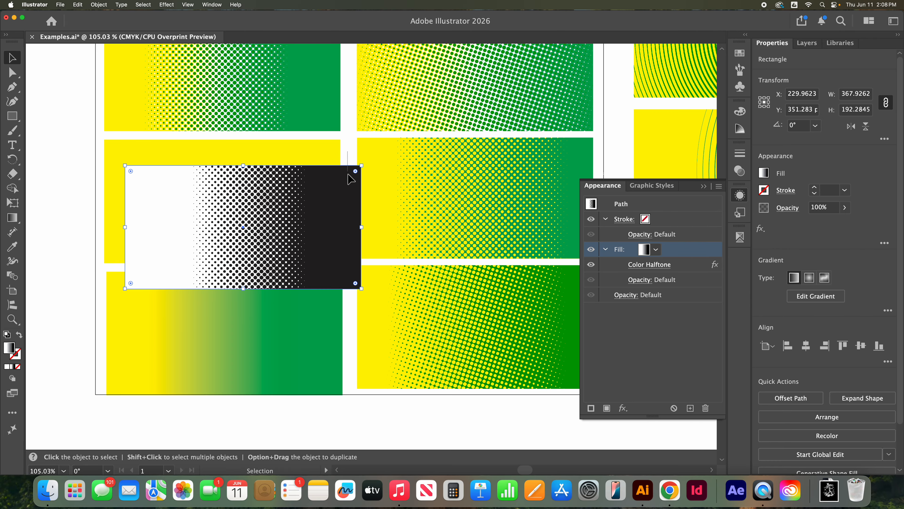
drag(352, 181, 351, 181)
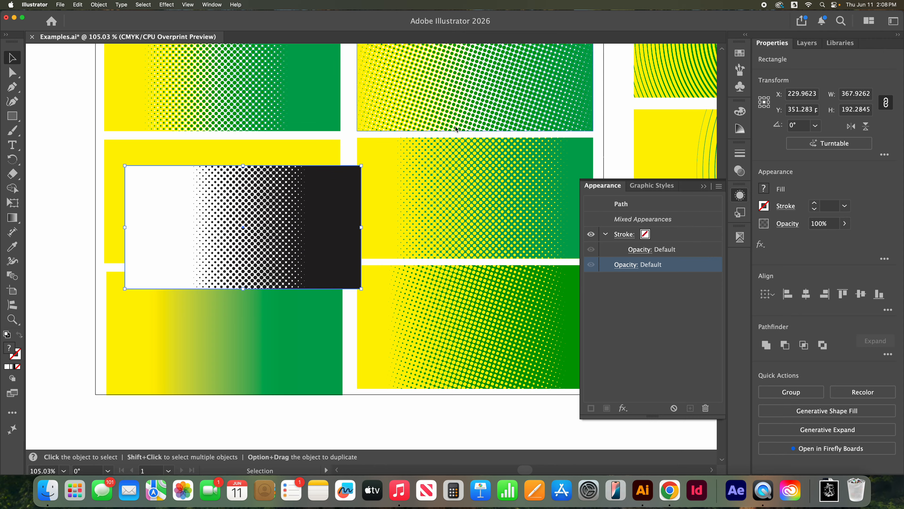
click(741, 171)
click(705, 181)
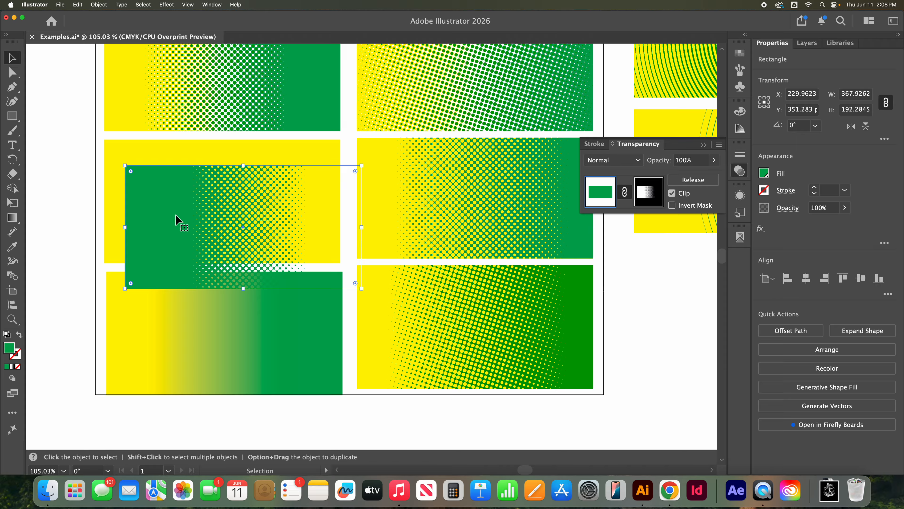
Step: Rotate the masked green rectangle 180° and place it exactly over the yellow rectangle beneath it
drag(186, 214, 203, 216)
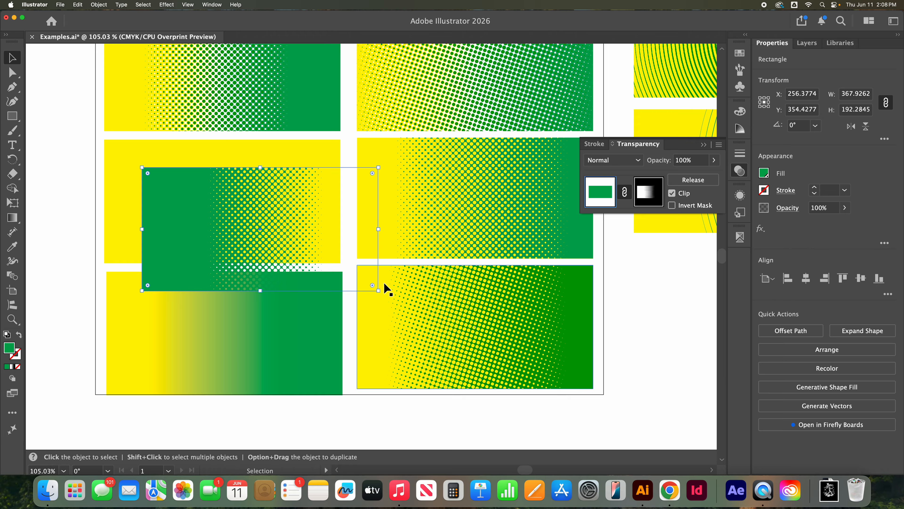
drag(390, 299, 193, 202)
drag(357, 250, 316, 219)
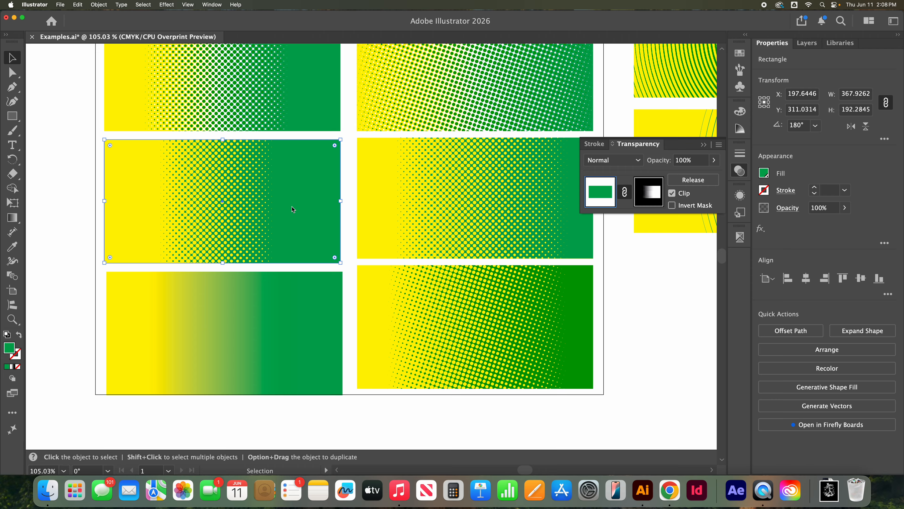
Step: Edit the gradient inside the green rectangle's opacity mask, spreading its black and white stops outward toward the ends, and deselect it
scroll(284, 189, up, 5)
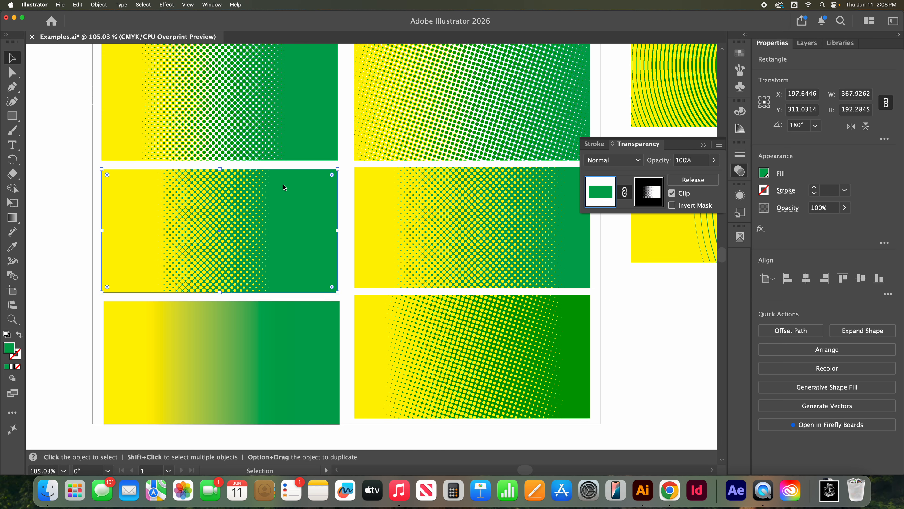
scroll(253, 205, down, 3)
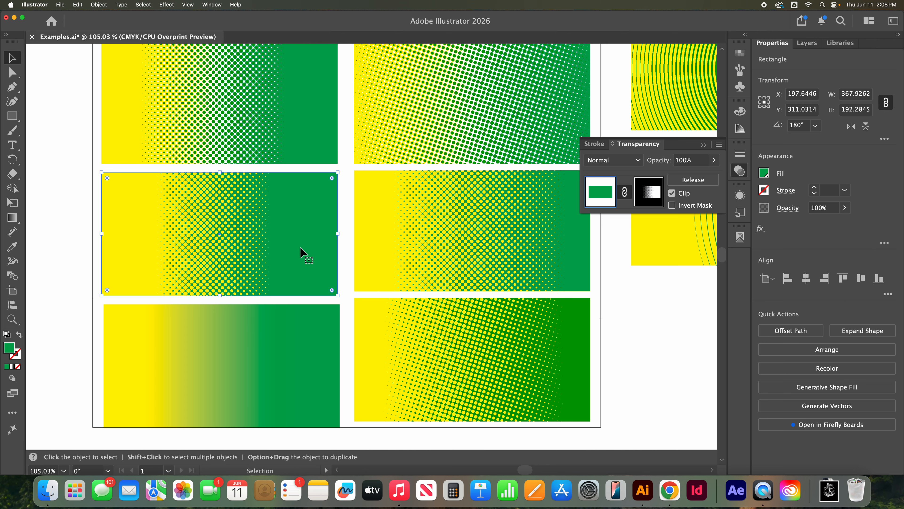
scroll(242, 251, down, 2)
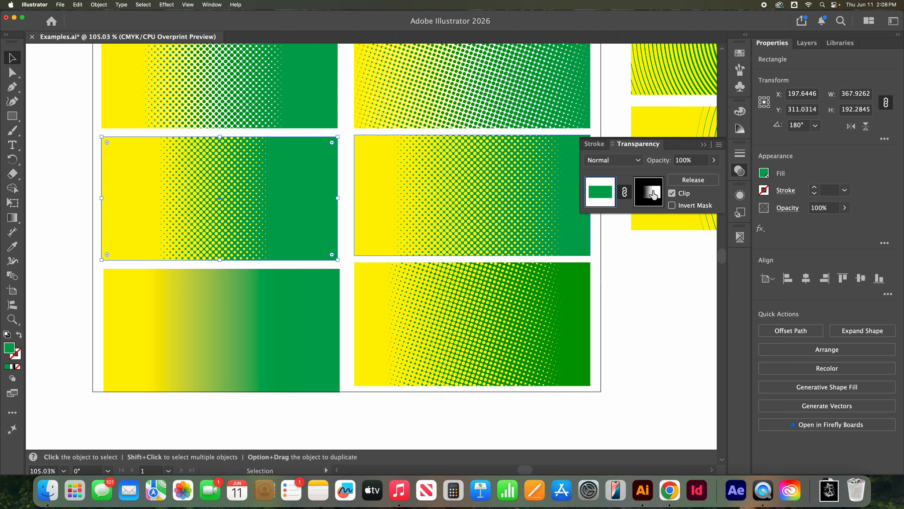
click(654, 196)
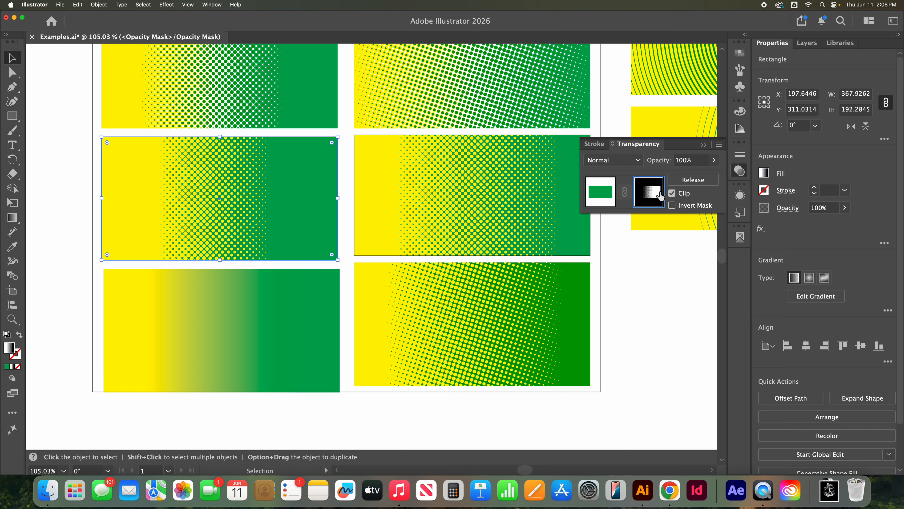
click(13, 218)
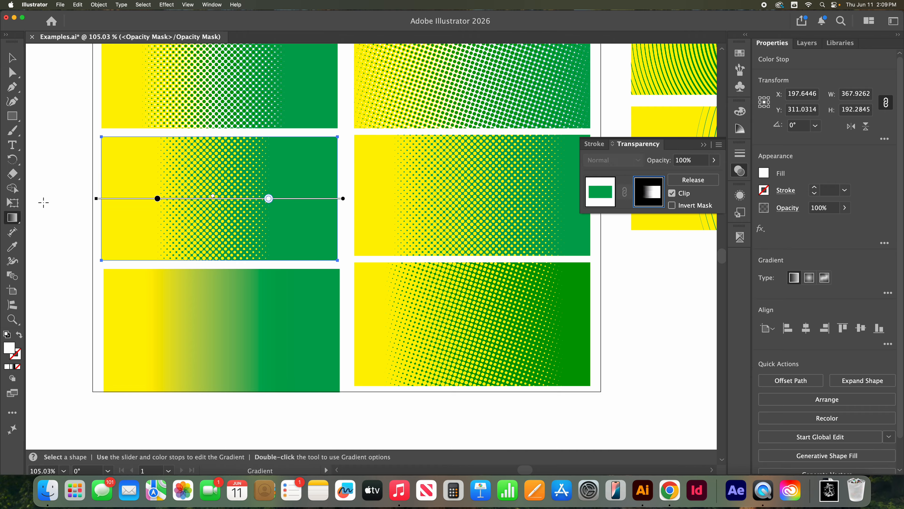
drag(268, 198, 329, 198)
drag(157, 198, 128, 199)
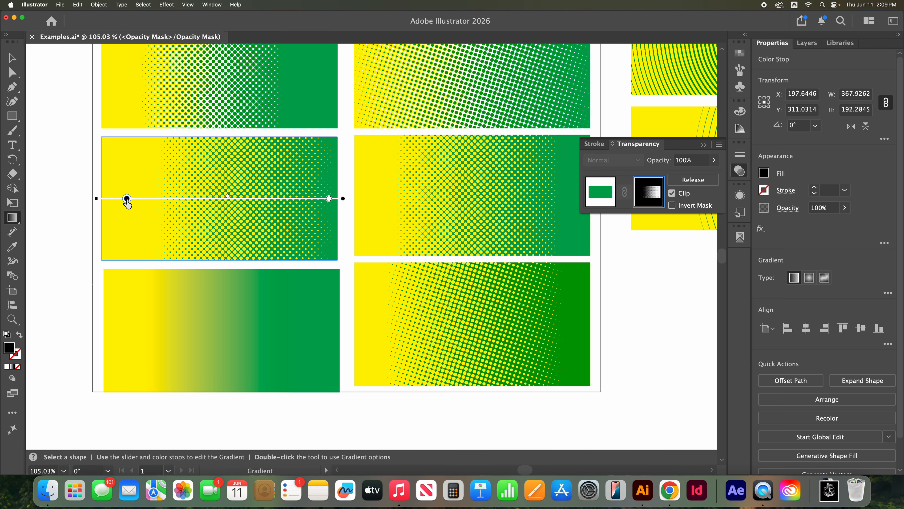
drag(329, 198, 300, 199)
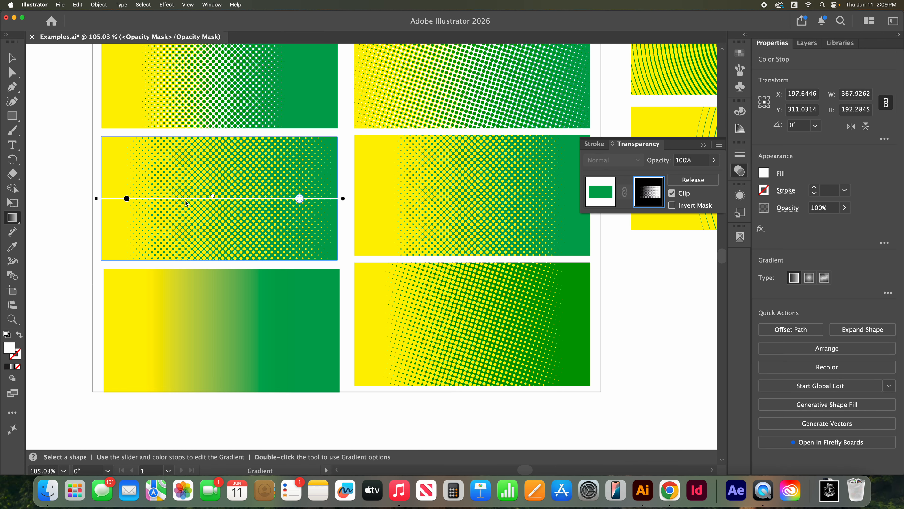
mouse_move(126, 198)
mouse_down()
mouse_move(92, 199)
mouse_move(184, 199)
mouse_move(130, 199)
mouse_up()
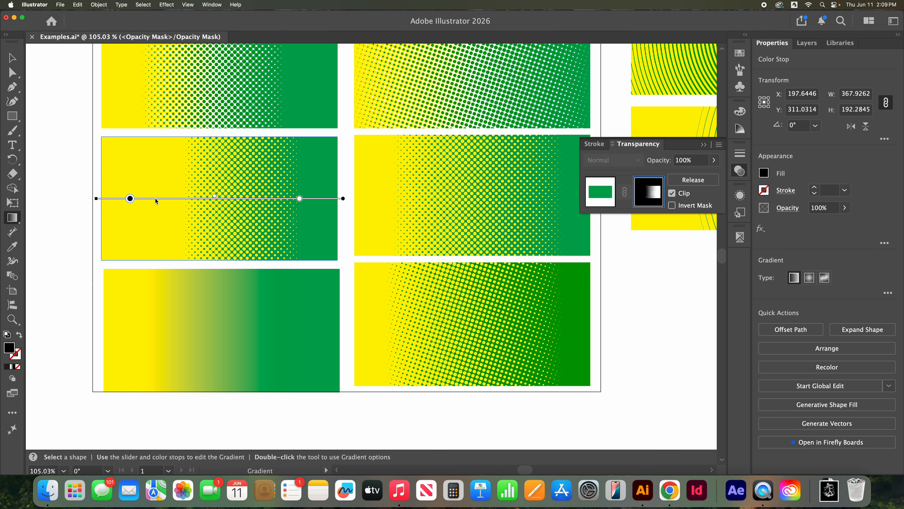
drag(300, 199, 325, 198)
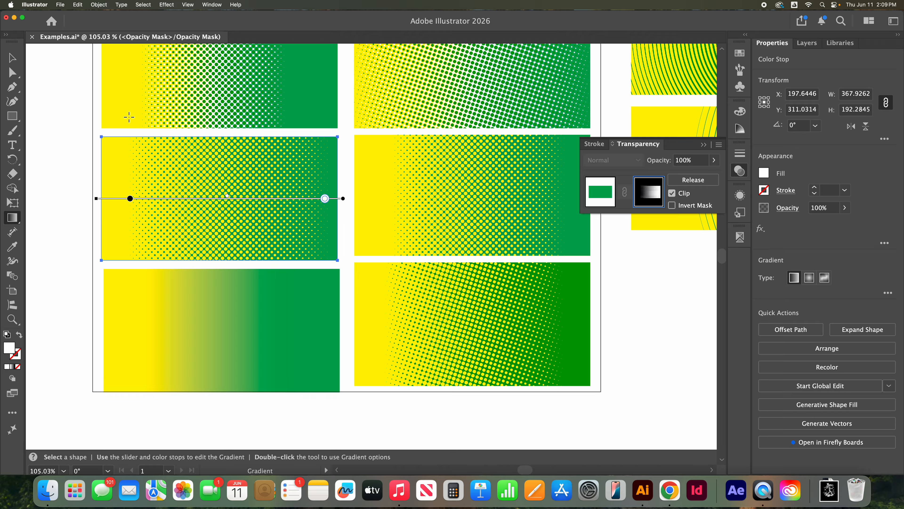
click(12, 57)
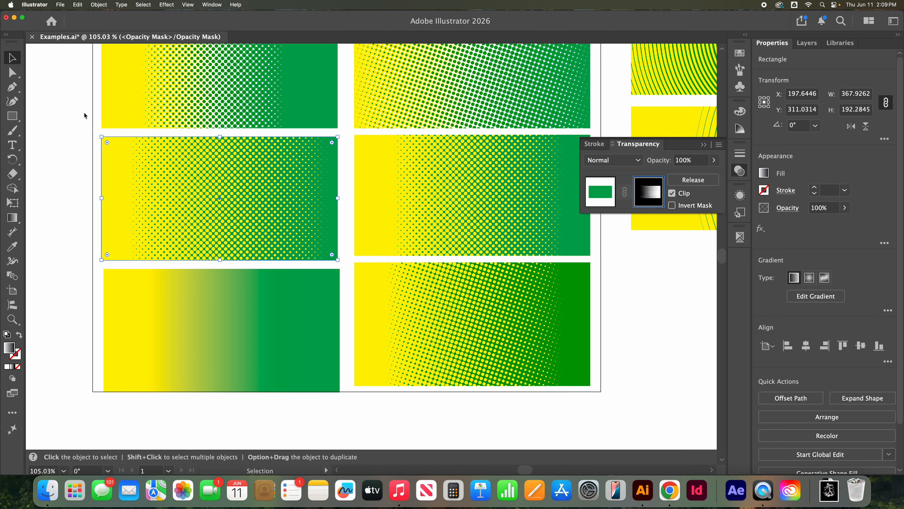
click(67, 142)
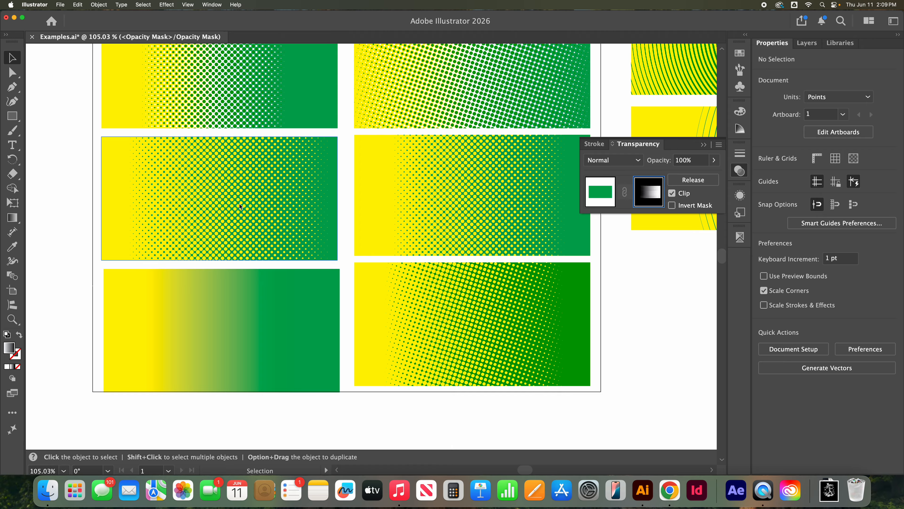
Step: Switch between the green artwork and its opacity mask, and review the effects applied to the mask's gradient fill
click(260, 213)
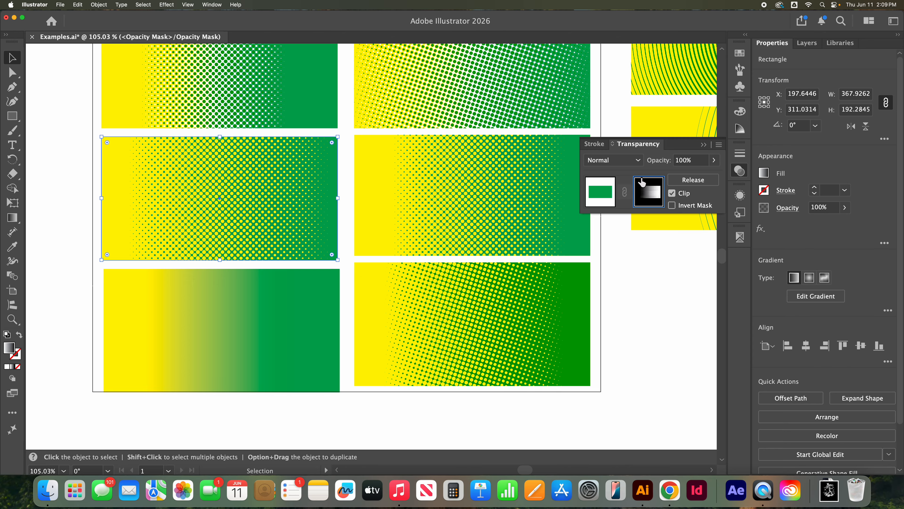
click(606, 194)
click(647, 193)
click(609, 195)
click(658, 196)
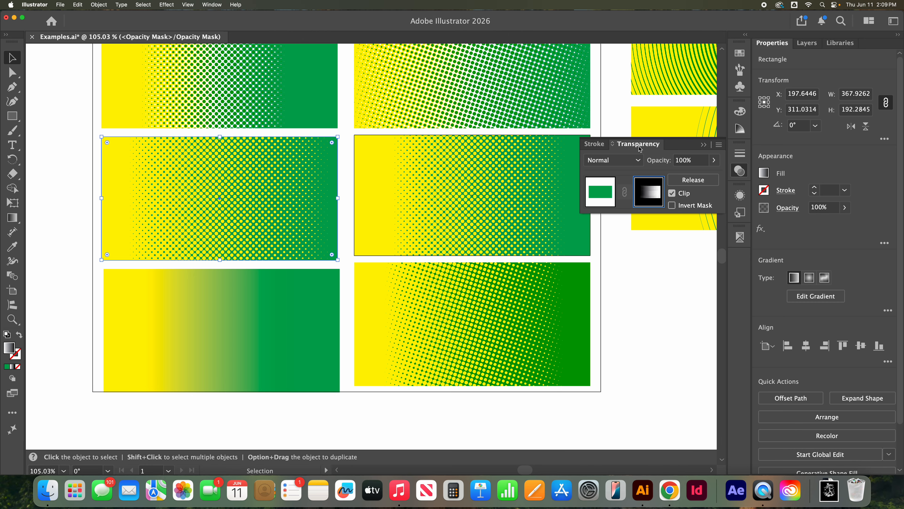
click(740, 197)
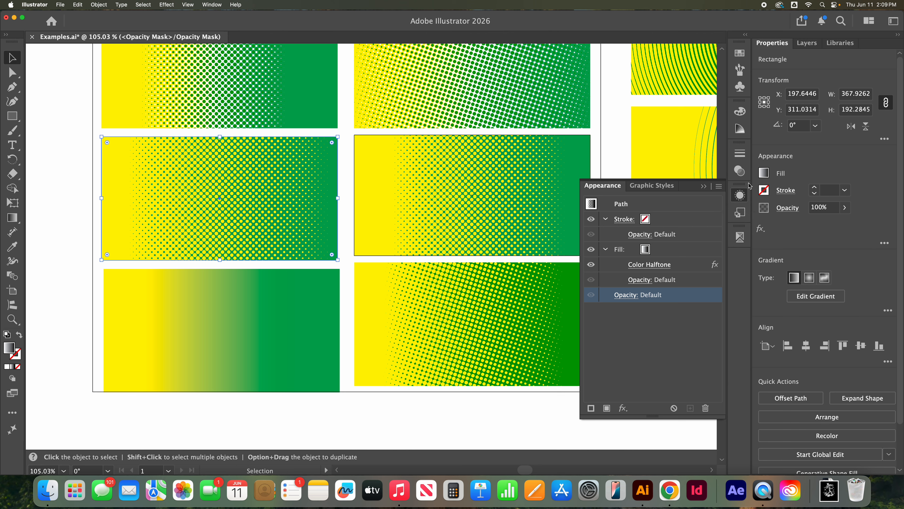
click(740, 171)
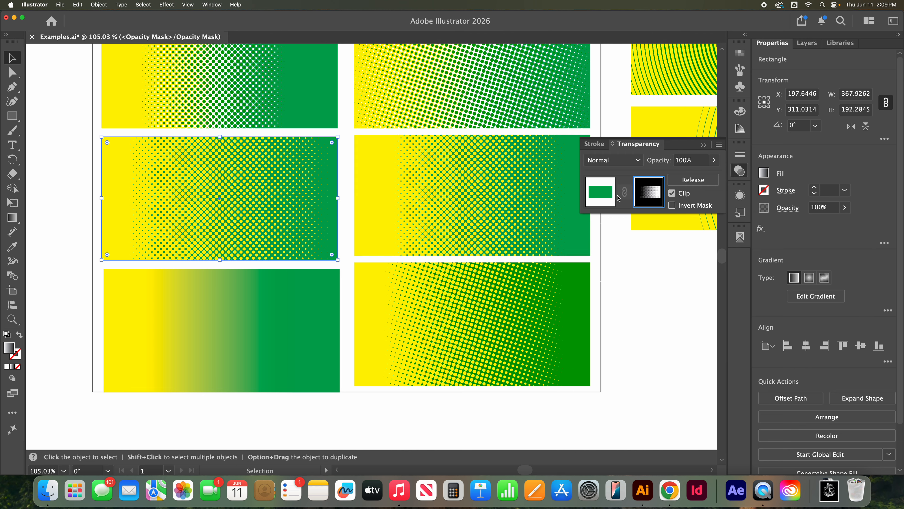
Step: Hide the CMYK process plates in Separations Preview and inspect the CMYK Yellow and CMYK Green plates separately
click(739, 237)
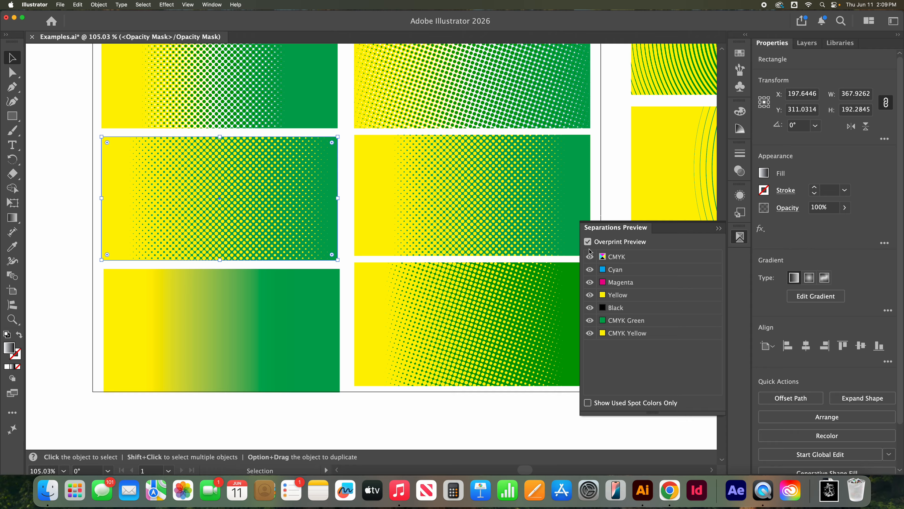
click(591, 257)
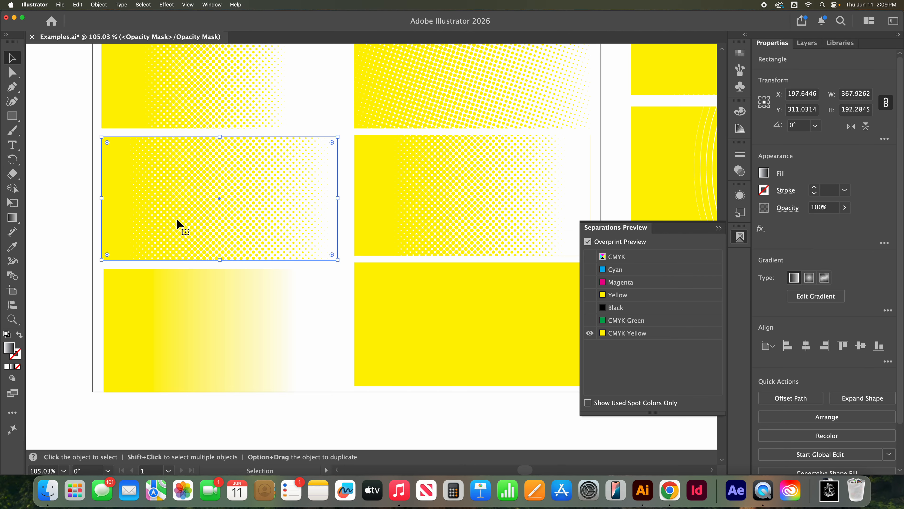
click(590, 322)
click(591, 334)
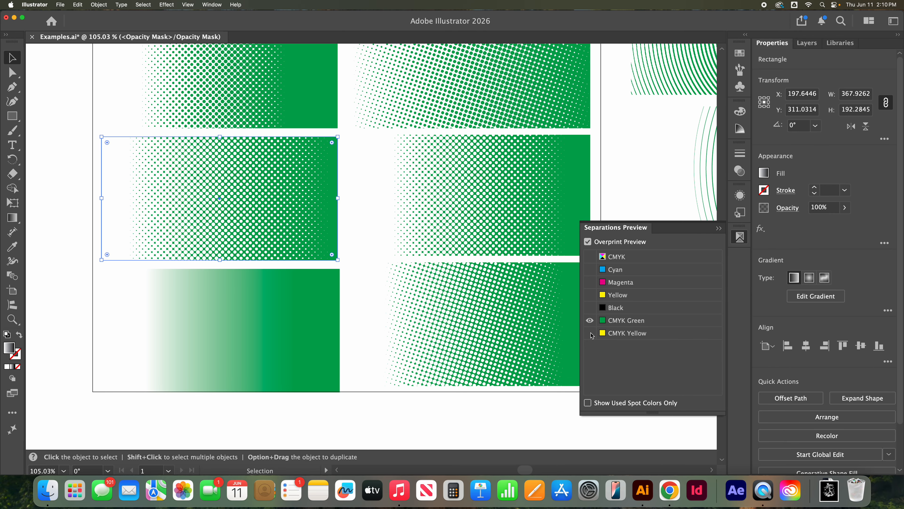
click(590, 333)
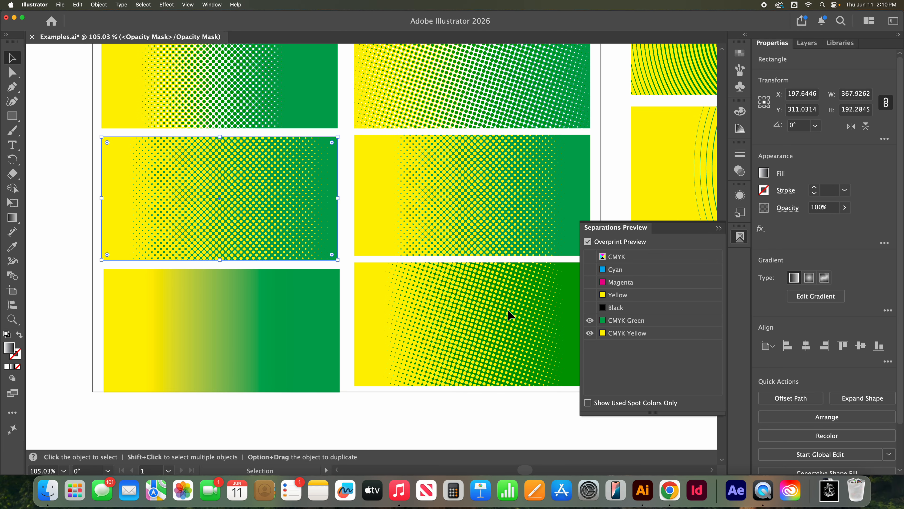
Step: Examine the halftone dots of the masked rectangle up close with the green, yellow and process plates toggled in turn
click(12, 320)
drag(202, 234, 291, 256)
scroll(280, 268, down, 1)
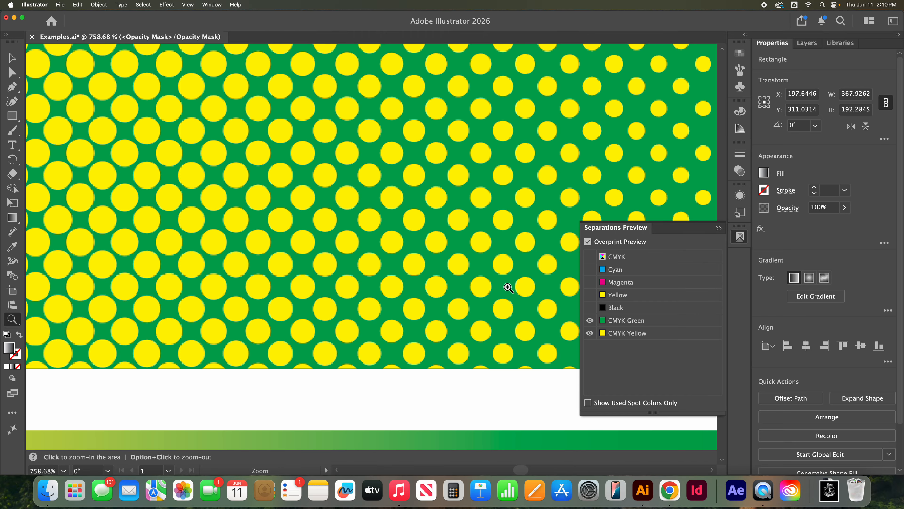
click(590, 321)
click(590, 321)
click(590, 333)
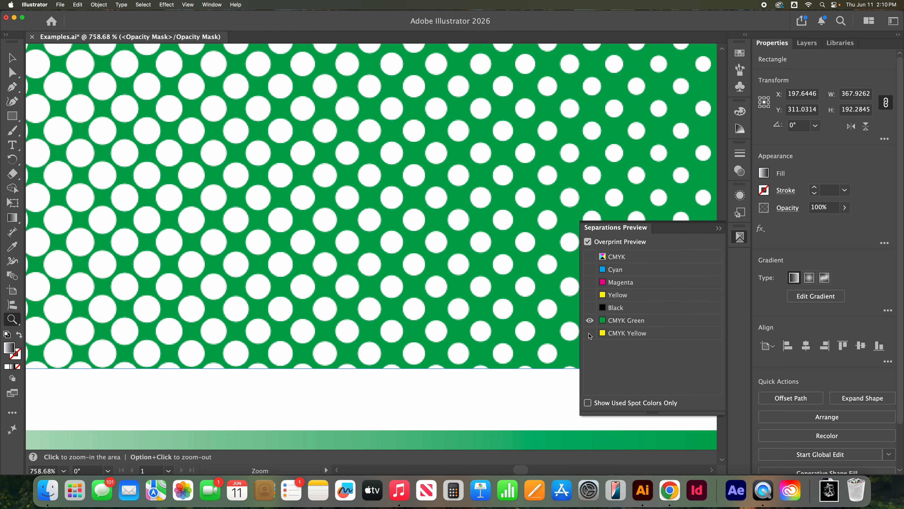
click(590, 333)
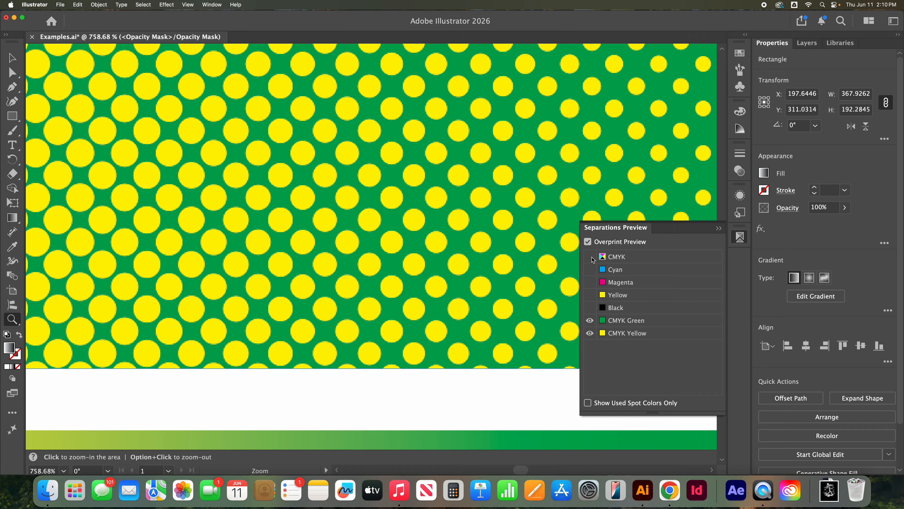
click(591, 257)
click(590, 257)
Step: Deselect the masked rectangle and turn the CMYK process plates back on in Separations Preview
key(super)
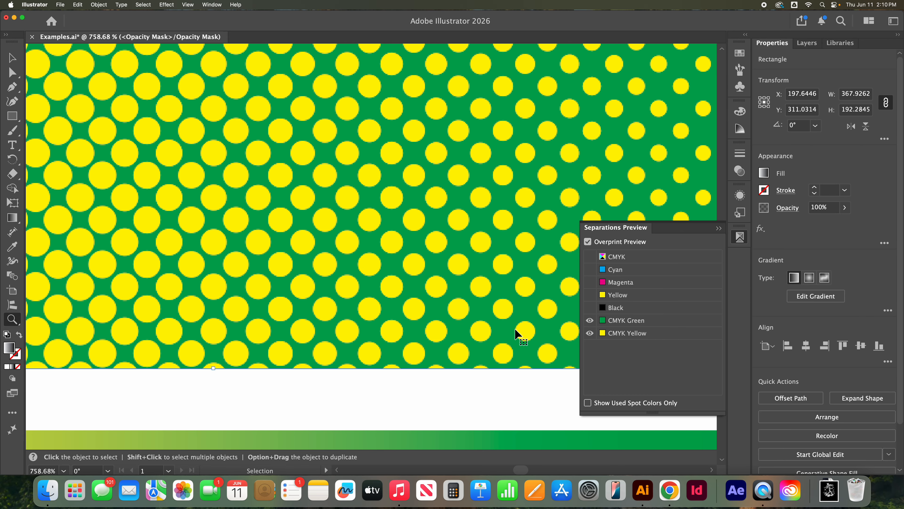
key(super+minus)
key(super+minus)
key(super+minus)
key(super+minus)
key(super+minus)
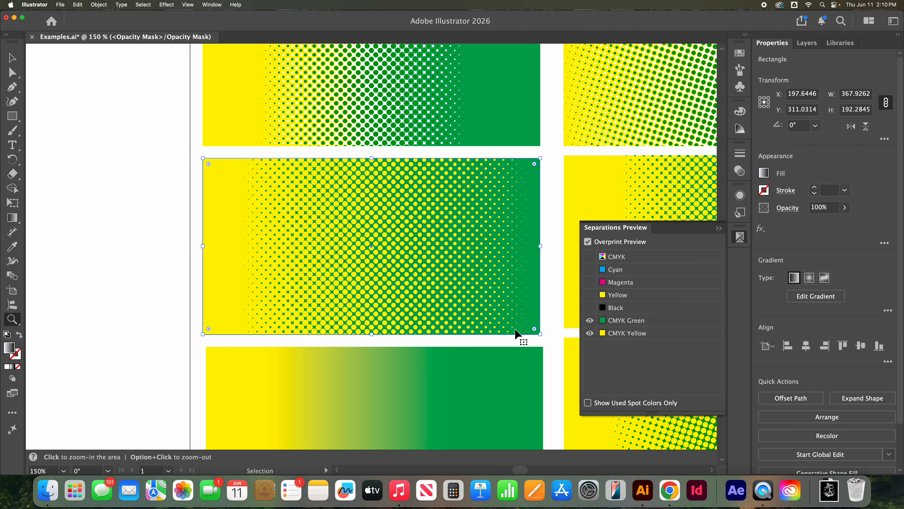
scroll(517, 327, down, 5)
scroll(516, 328, right, 1)
key(v)
key(super+shift+a)
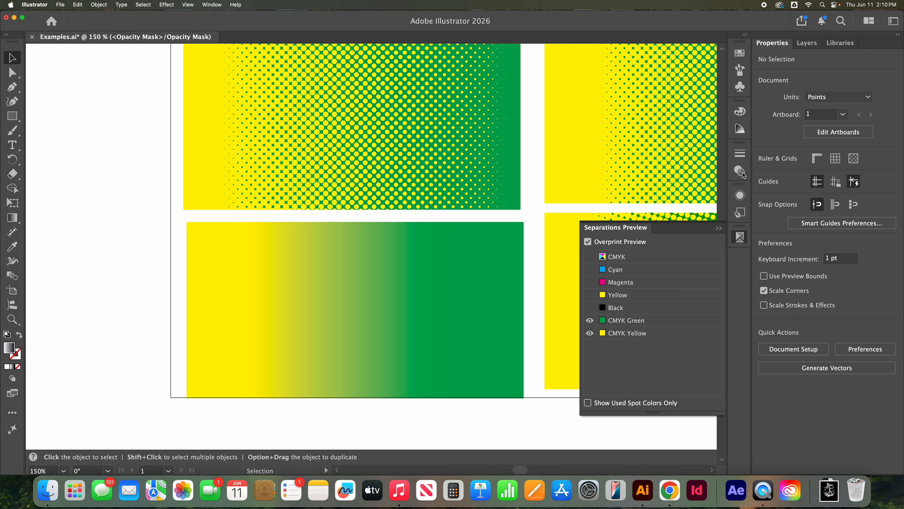
click(739, 197)
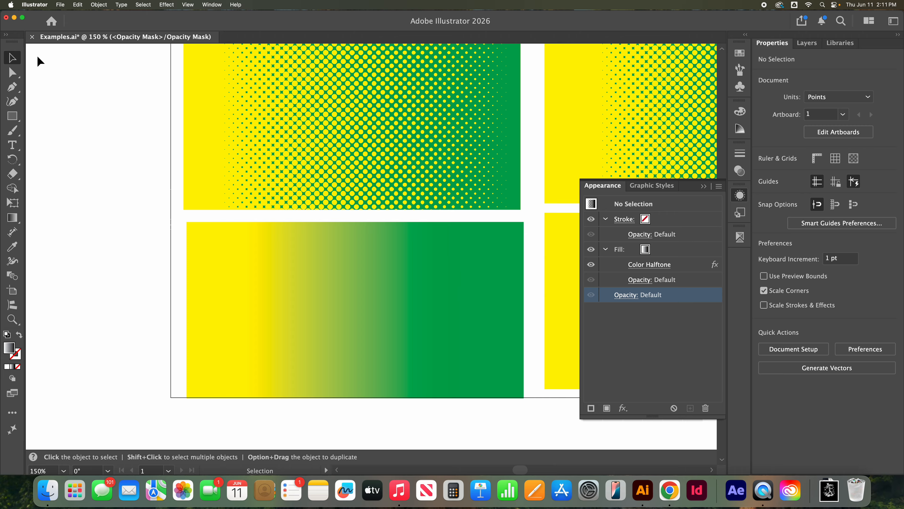
click(740, 237)
click(590, 258)
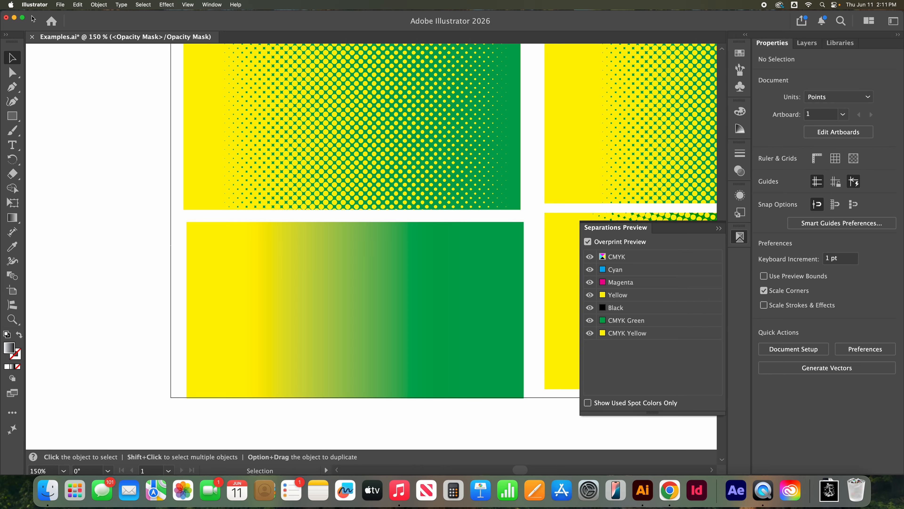
Step: Save Examples.ai, close it, and reopen it from the recent files
click(59, 5)
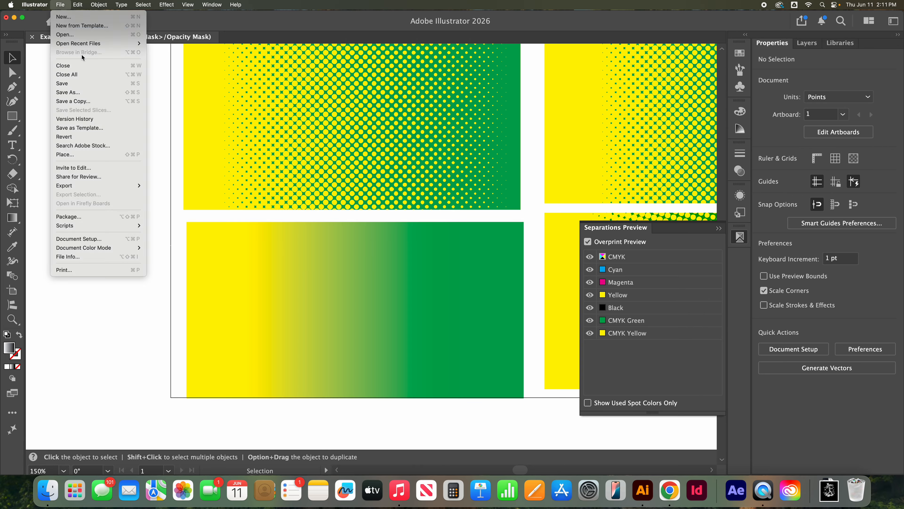
click(79, 84)
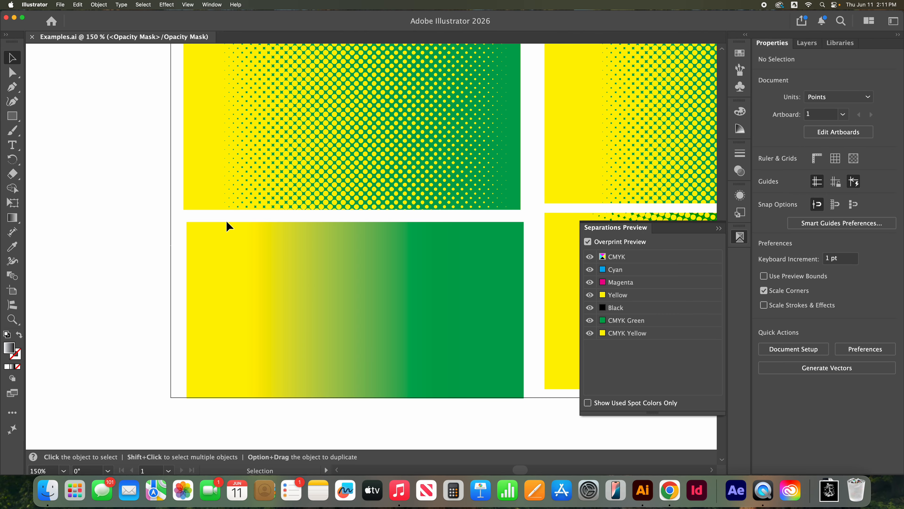
click(32, 37)
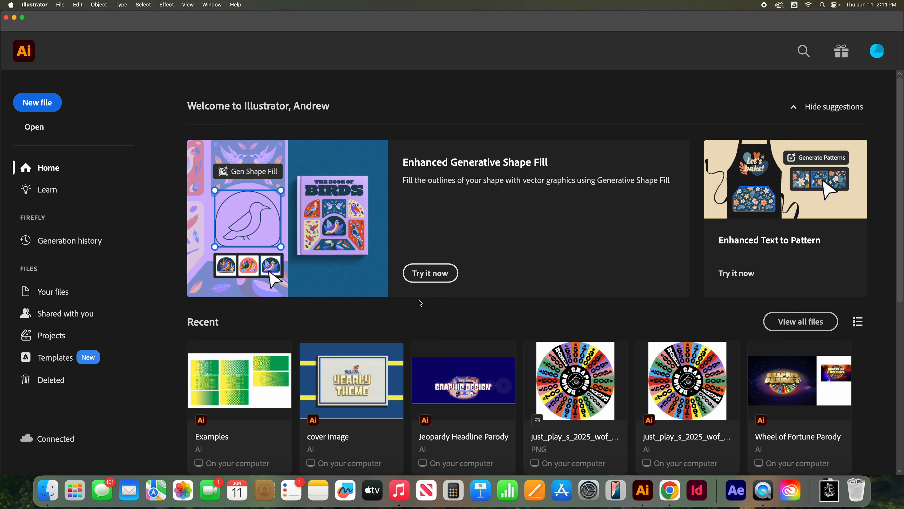
click(225, 384)
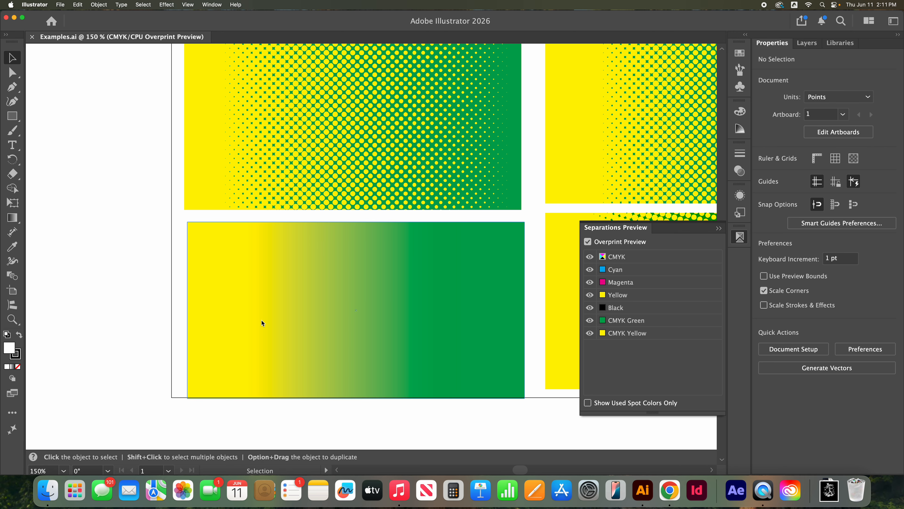
Step: Add a second fill to the yellow-to-green gradient rectangle and set the lower of its two fills to the CMYK Yellow spot swatch
click(261, 320)
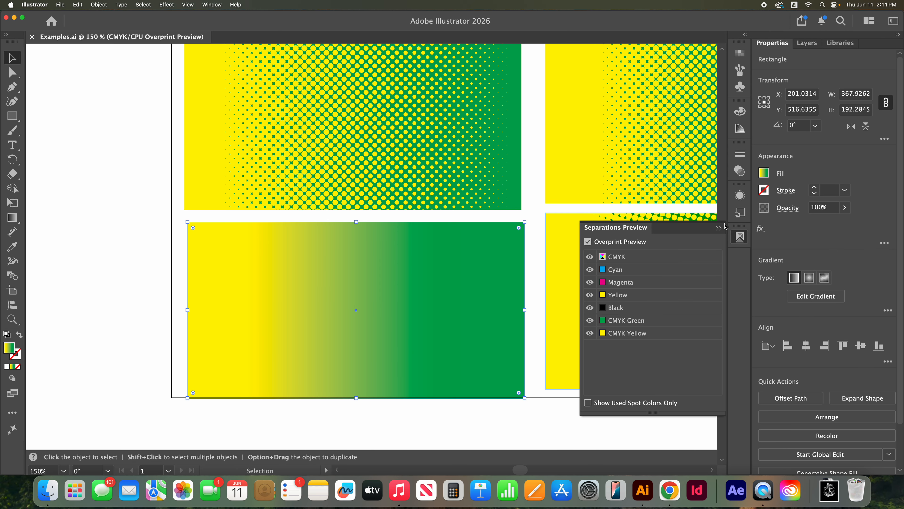
click(719, 228)
click(742, 197)
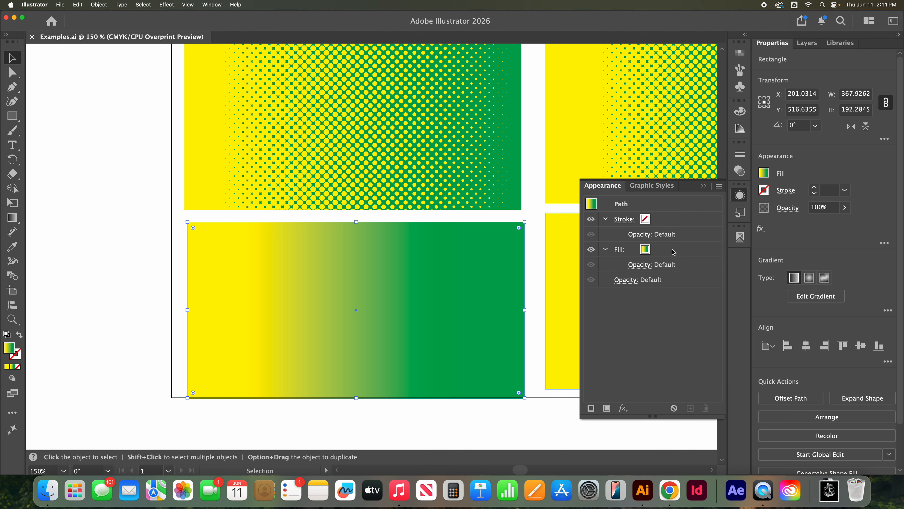
click(665, 253)
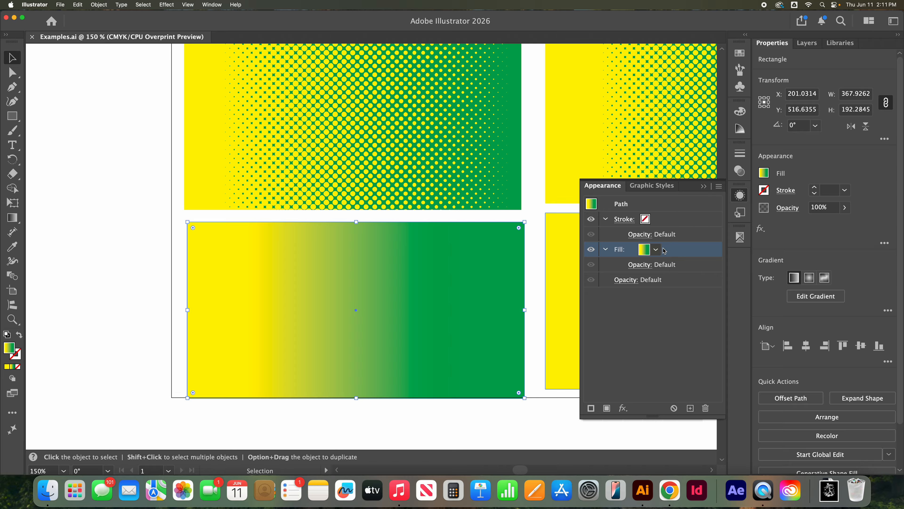
click(606, 408)
click(661, 282)
click(656, 280)
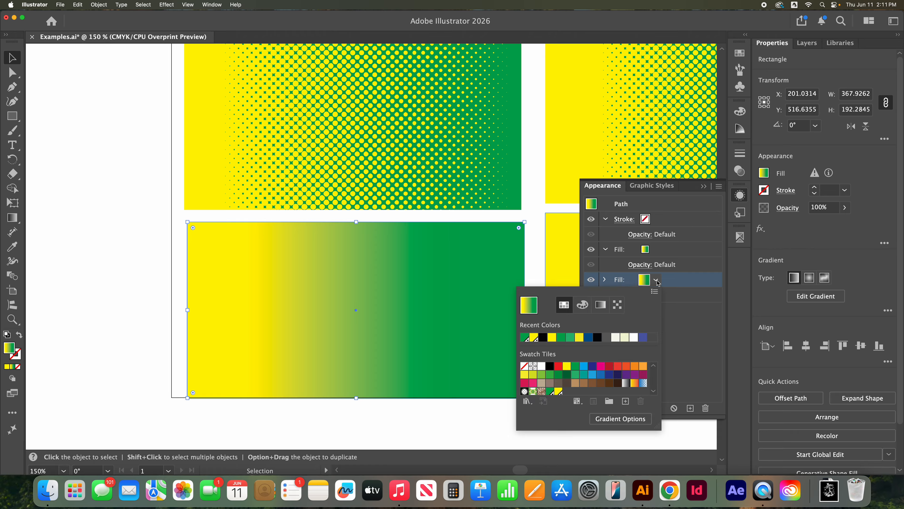
click(534, 338)
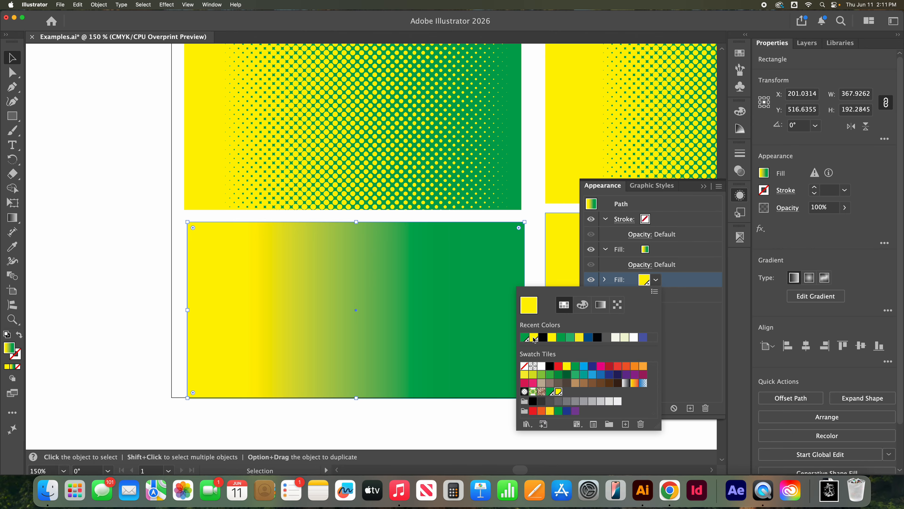
click(697, 337)
Step: Set the yellow color stop of the rectangle's upper gradient fill to a 0% tint of CMYK Yellow
click(660, 255)
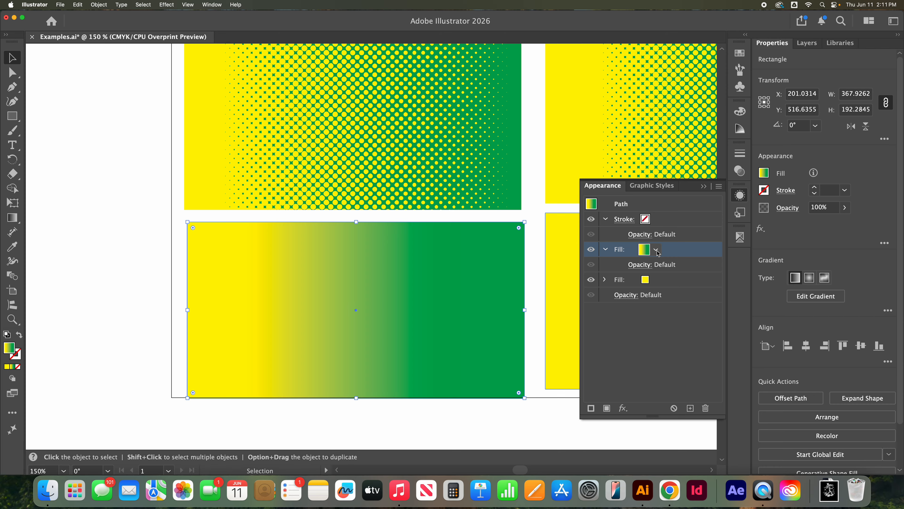
click(657, 251)
click(658, 251)
click(657, 251)
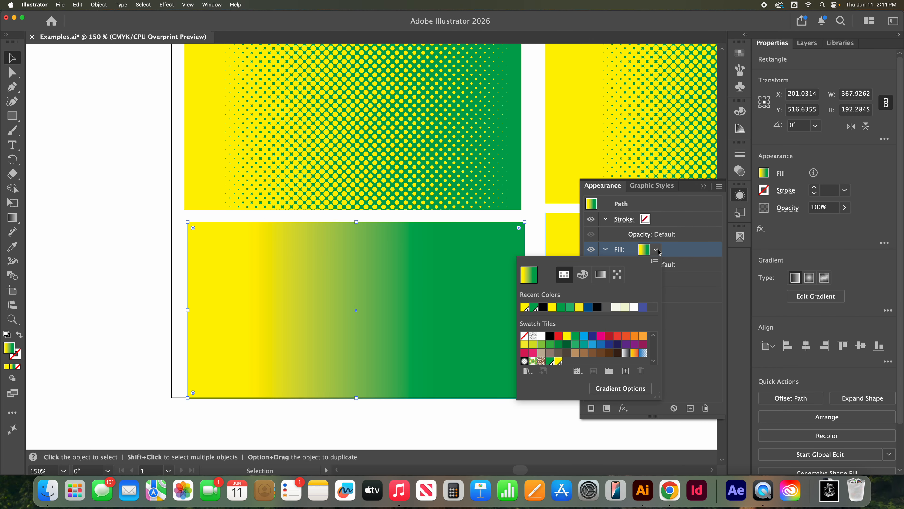
click(658, 251)
click(12, 217)
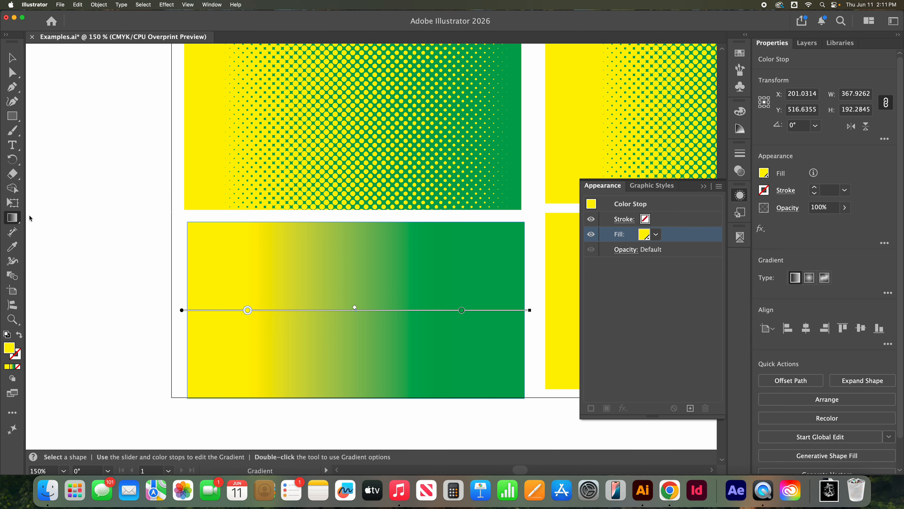
double_click(248, 310)
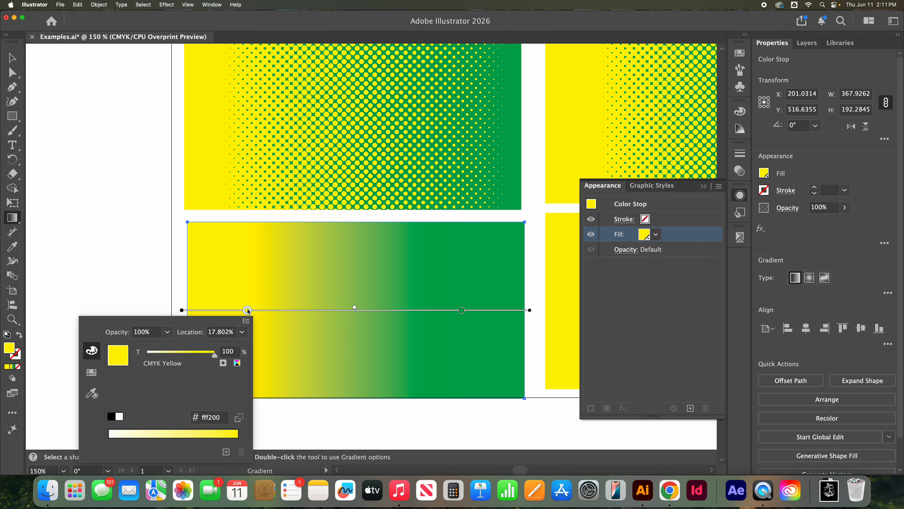
drag(215, 356, 146, 356)
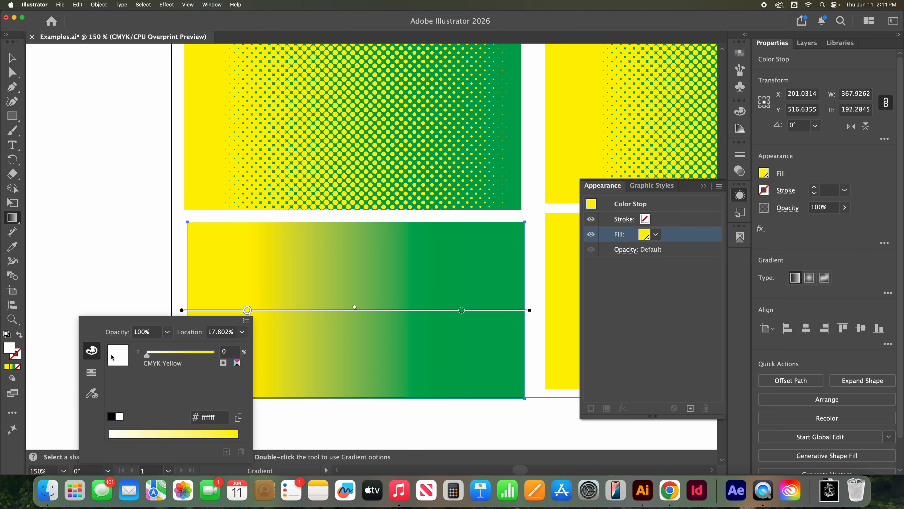
click(162, 266)
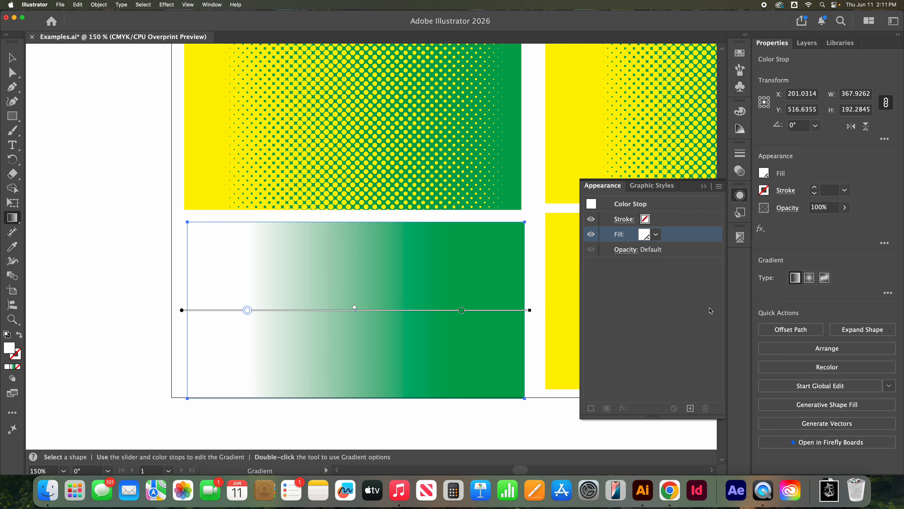
Step: Apply a Color Halftone effect to the gradient fill with a 5-pixel maximum radius and 45-degree screen angles on all four channels
click(11, 58)
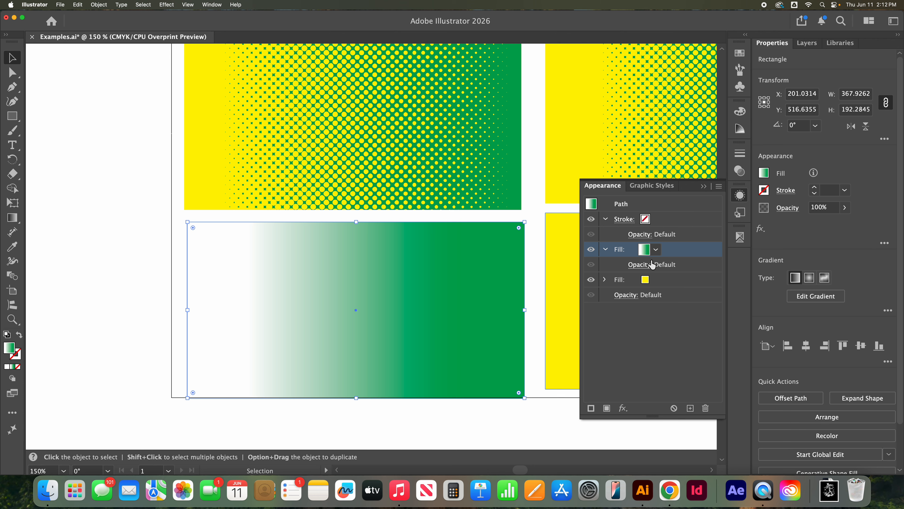
click(623, 408)
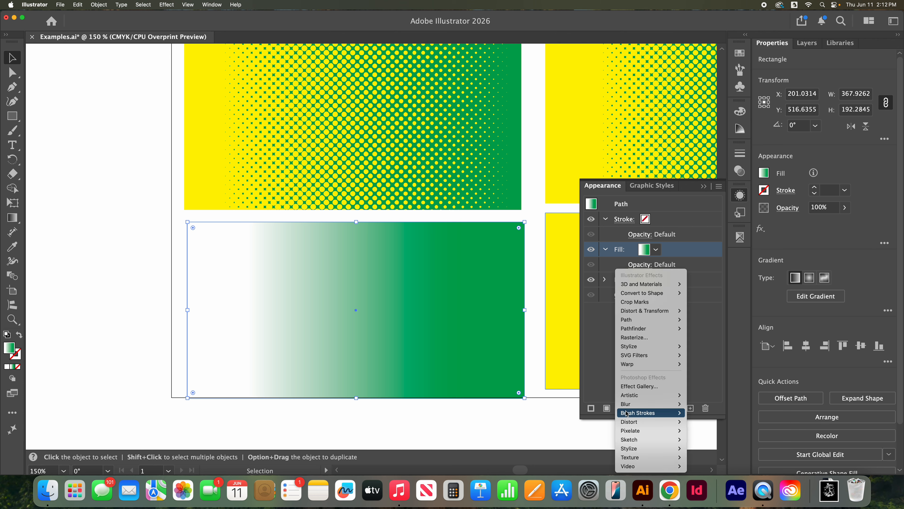
mouse_move(651, 322)
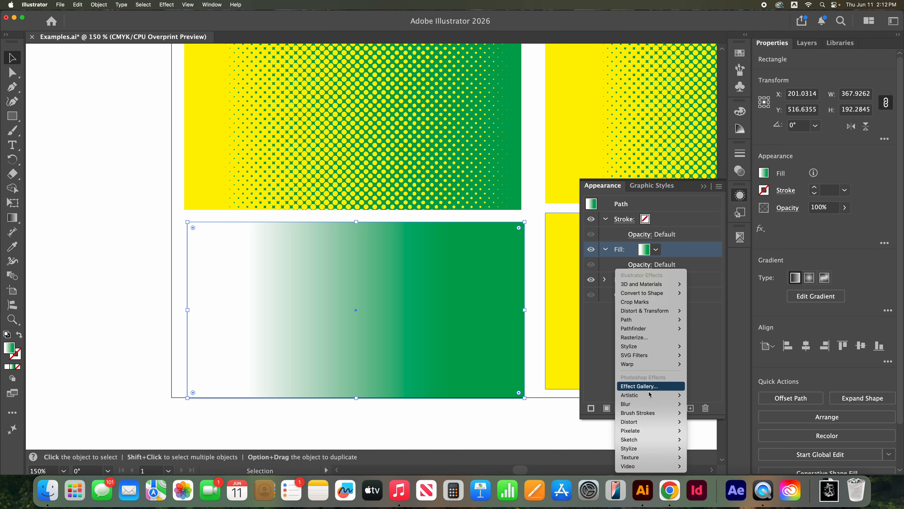
mouse_move(669, 430)
click(709, 430)
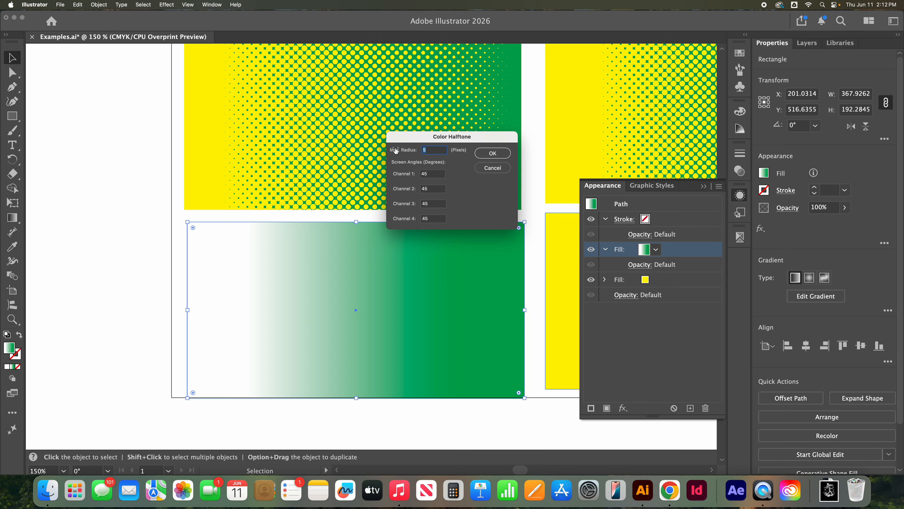
click(506, 152)
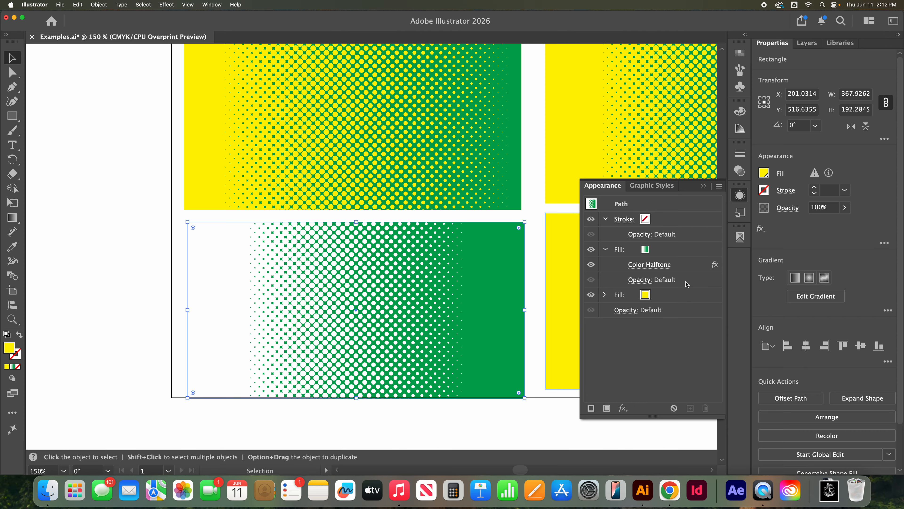
Step: Set the blending mode of the halftoned gradient fill to Multiply
click(645, 280)
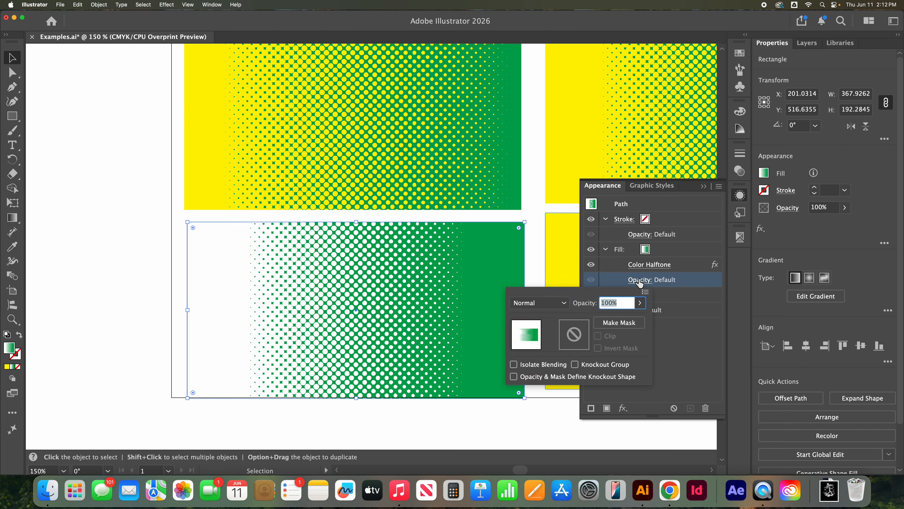
click(565, 303)
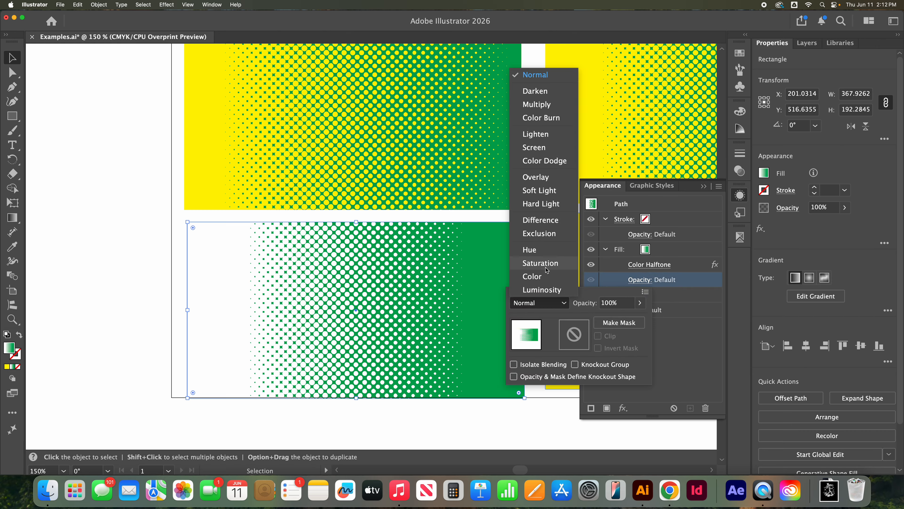
click(546, 104)
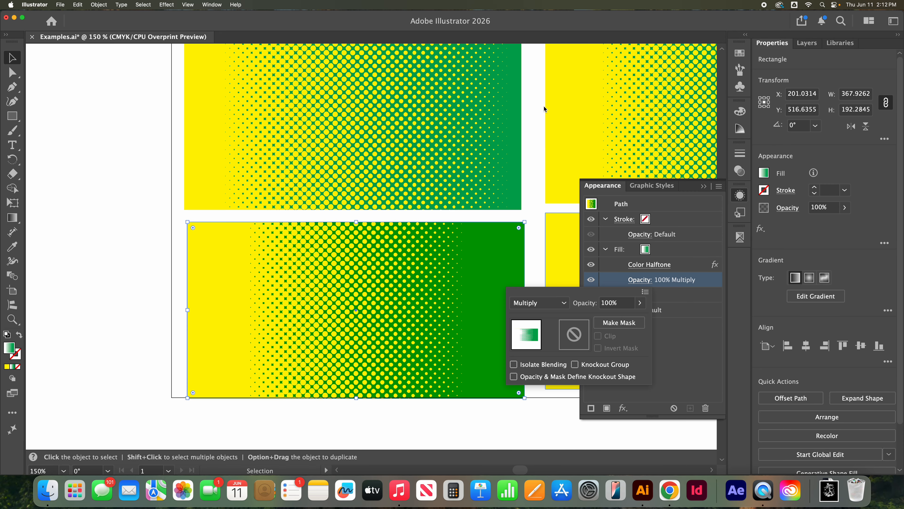
click(665, 332)
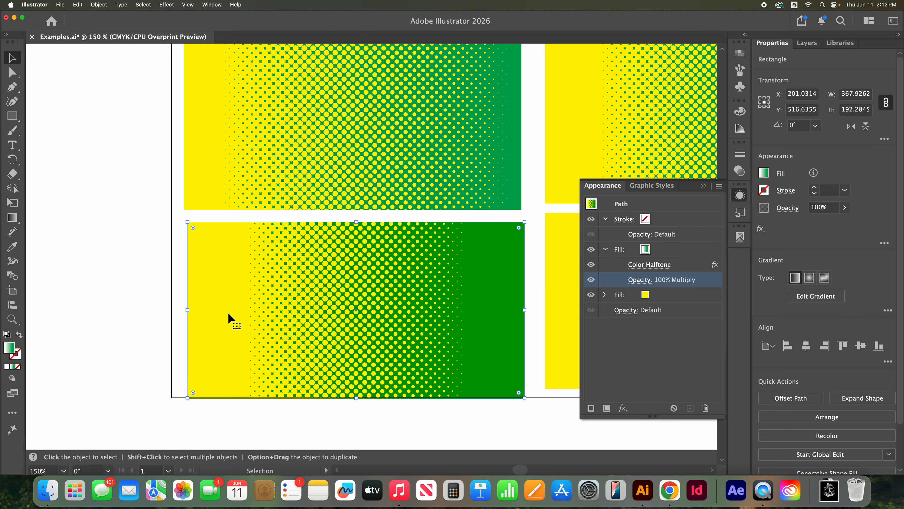
Step: Hide the CMYK process plates in Separations Preview, toggle the CMYK Green plate to inspect the yellow beneath, and compare with the rectangle above
click(740, 239)
click(590, 258)
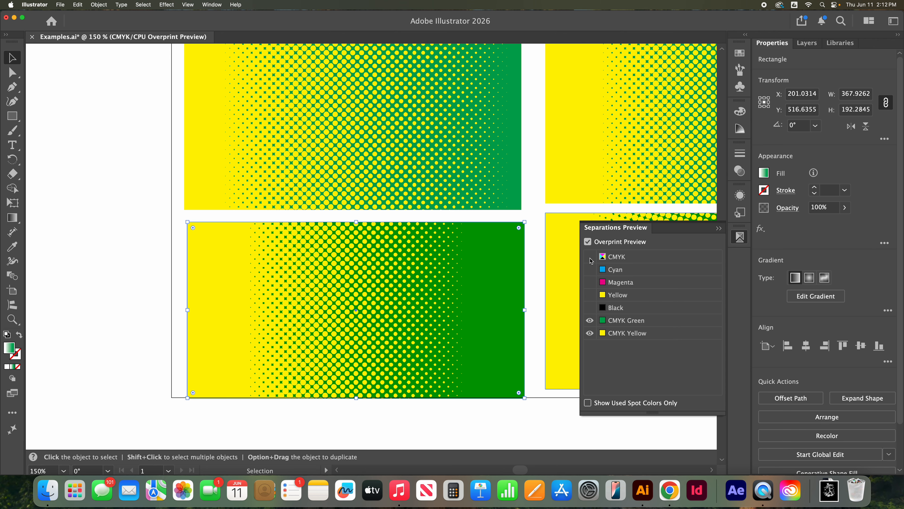
click(592, 323)
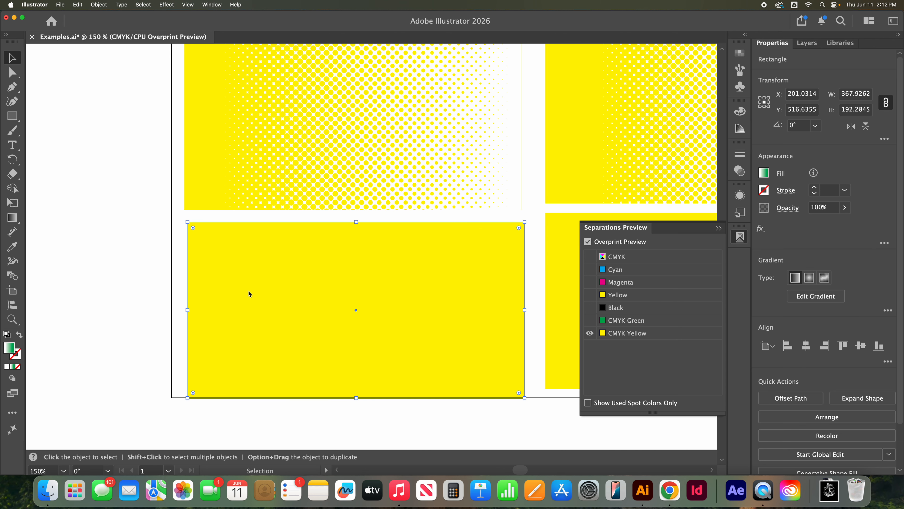
click(589, 321)
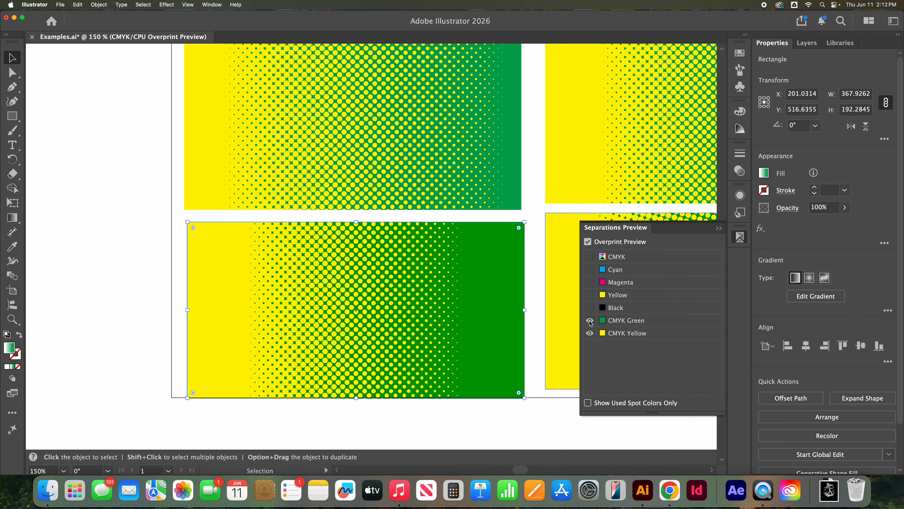
click(590, 321)
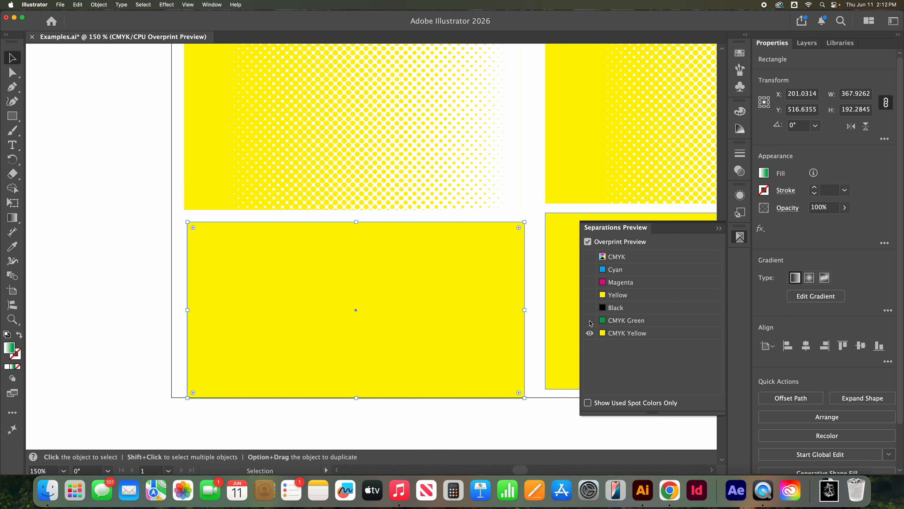
click(590, 322)
click(590, 321)
click(590, 321)
click(590, 322)
click(590, 321)
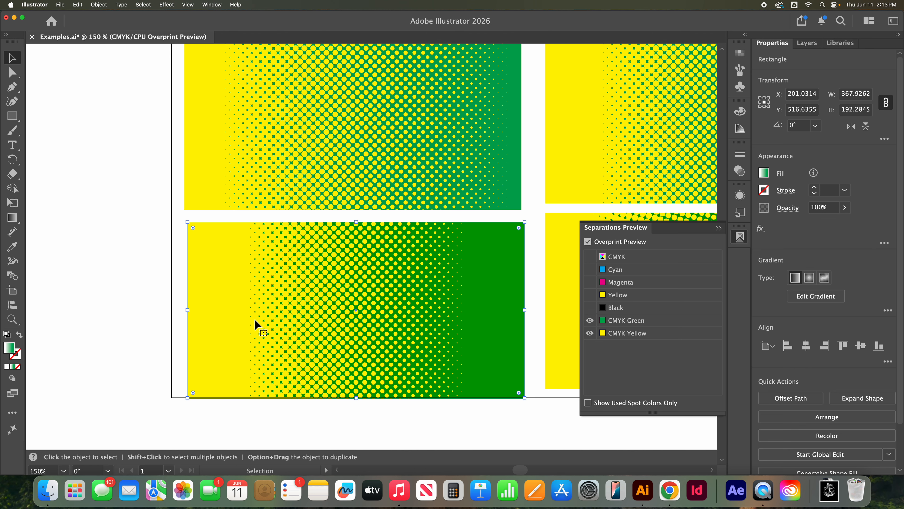
scroll(312, 262, up, 2)
scroll(311, 262, up, 5)
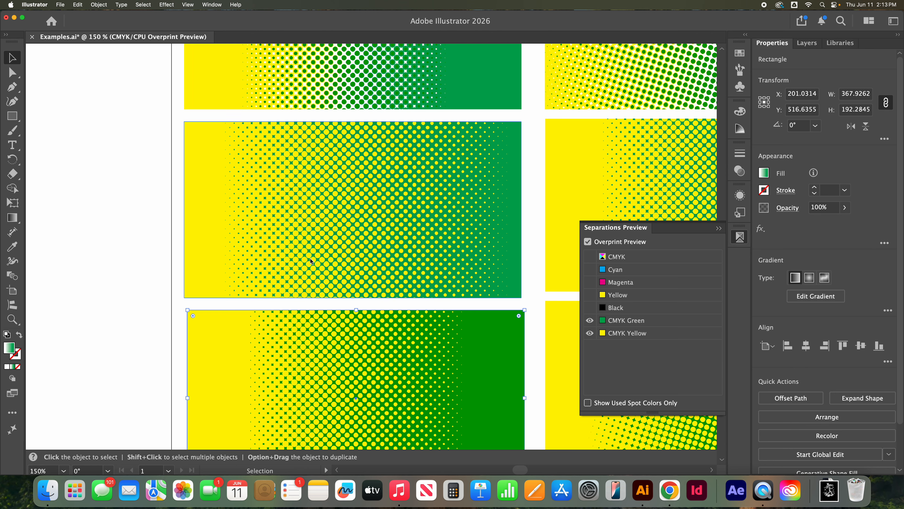
scroll(375, 298, down, 2)
scroll(375, 299, down, 3)
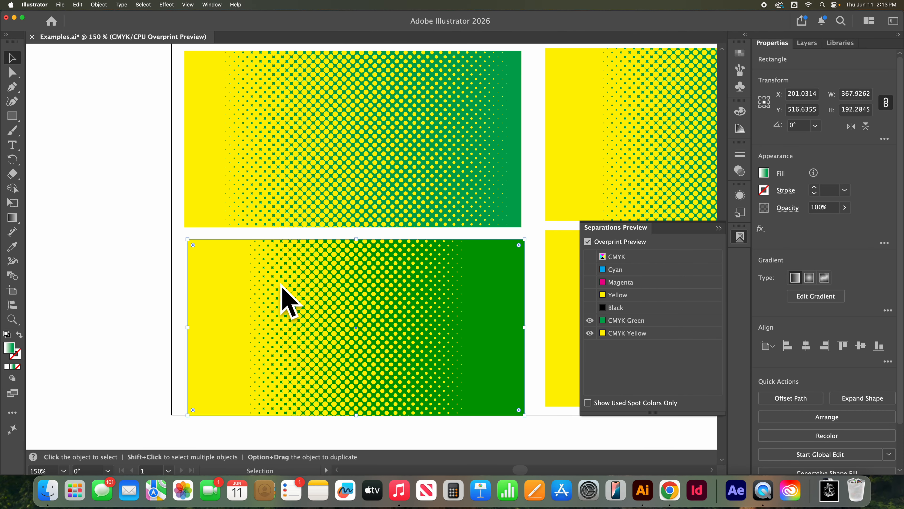
Step: Hide the Color Halftone effect on the selected rectangle's gradient fill
scroll(391, 313, right, 5)
scroll(392, 316, right, 1)
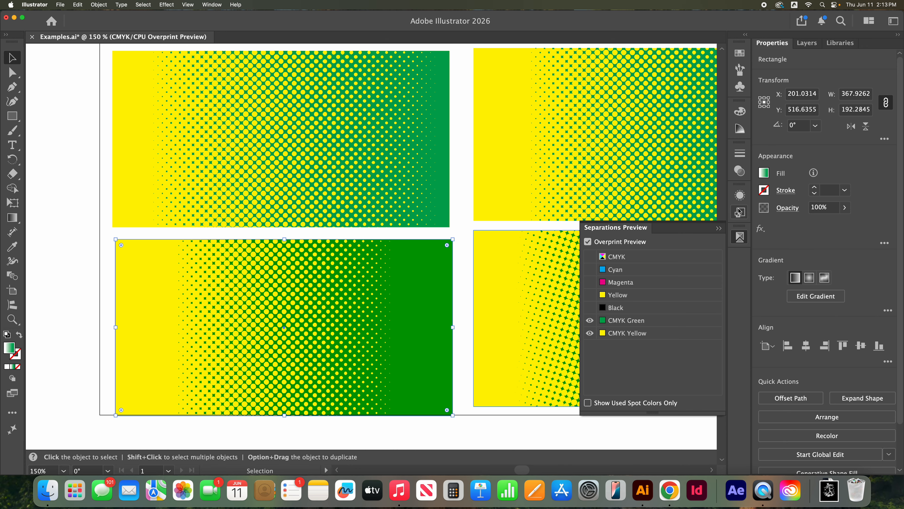
click(741, 196)
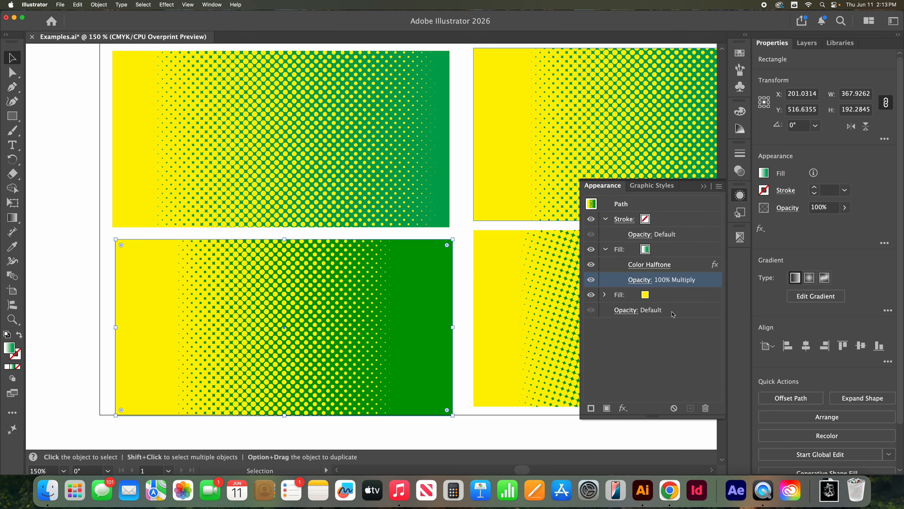
click(591, 265)
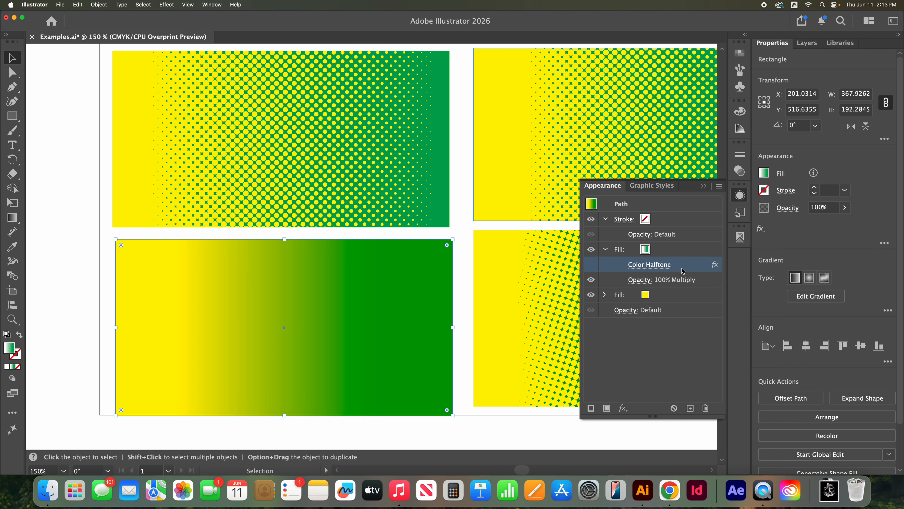
Step: Apply a Pixelate Mezzotint effect to the gradient fill, comparing Medium Dots, Coarse Dots and Short Lines and settling on a line-based type
click(623, 408)
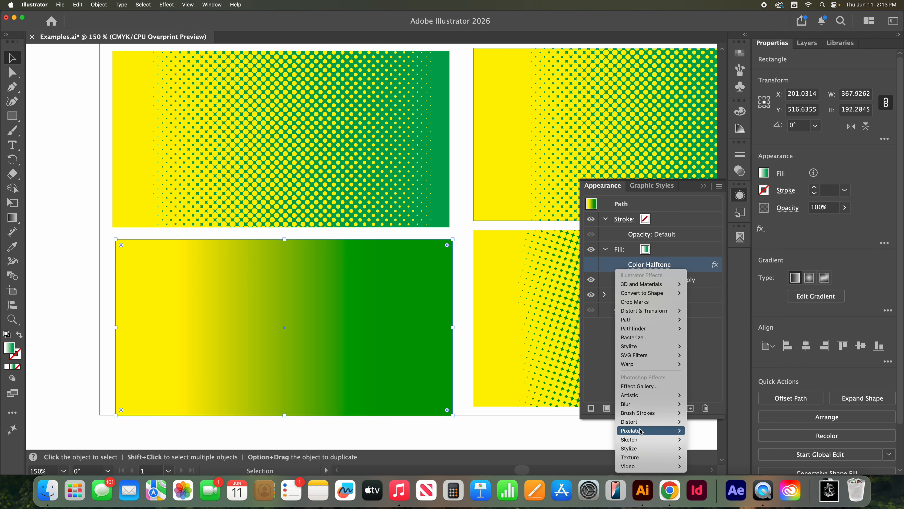
mouse_move(643, 424)
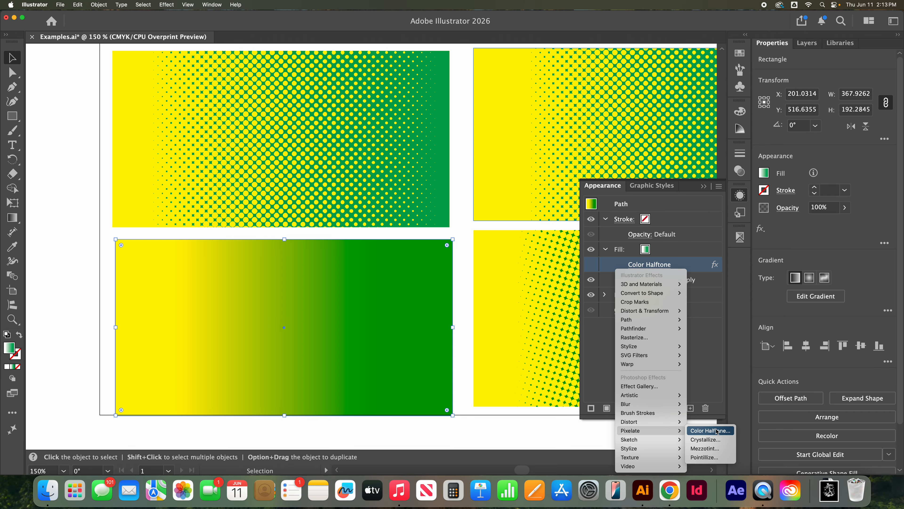
click(707, 449)
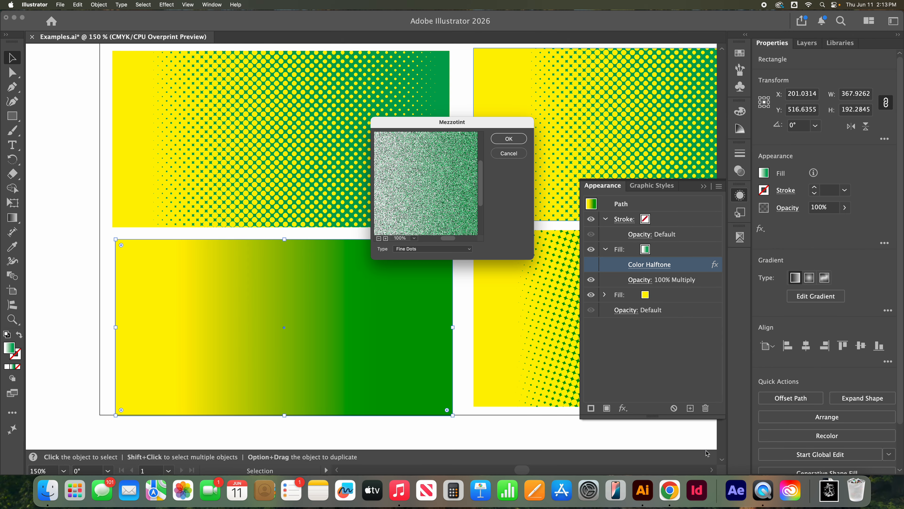
click(456, 250)
click(449, 257)
click(449, 249)
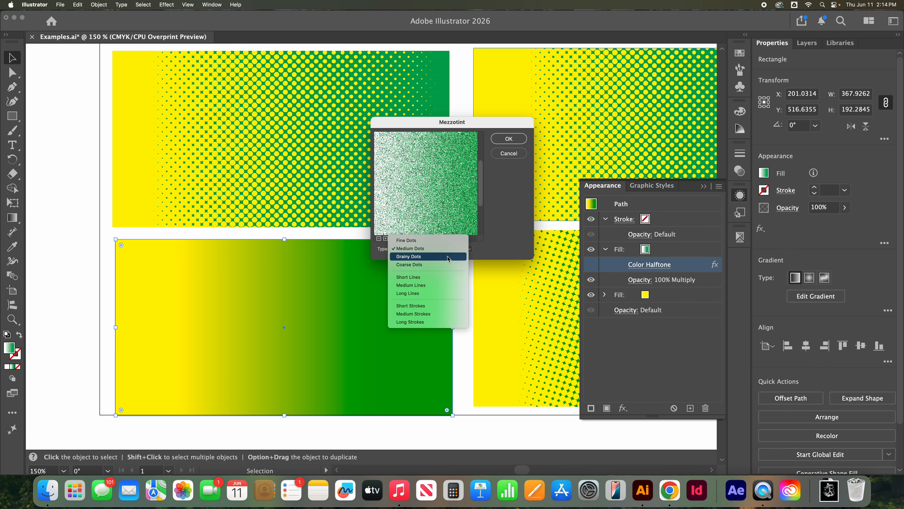
click(448, 264)
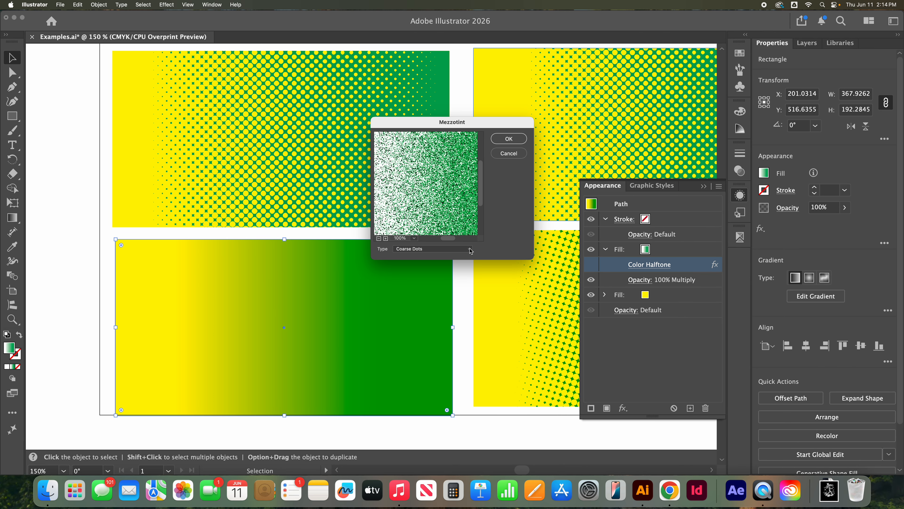
click(471, 252)
click(468, 257)
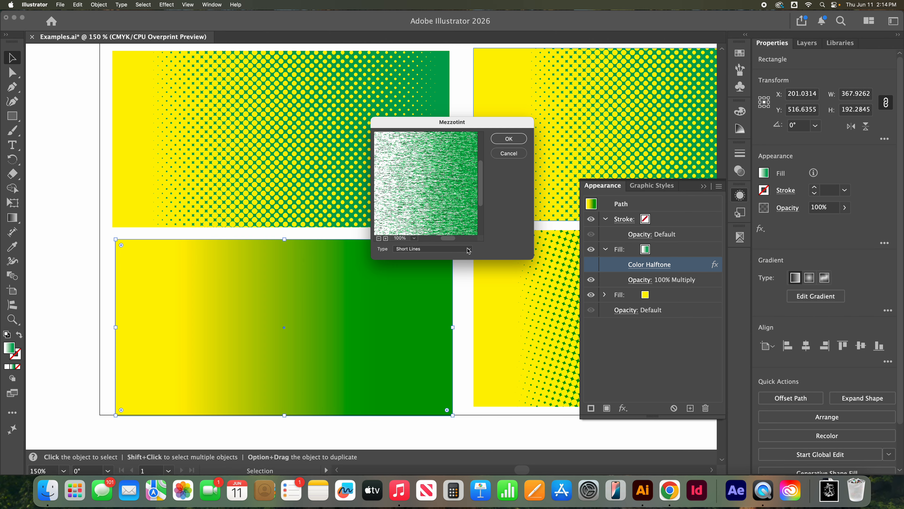
click(469, 252)
click(470, 257)
click(508, 139)
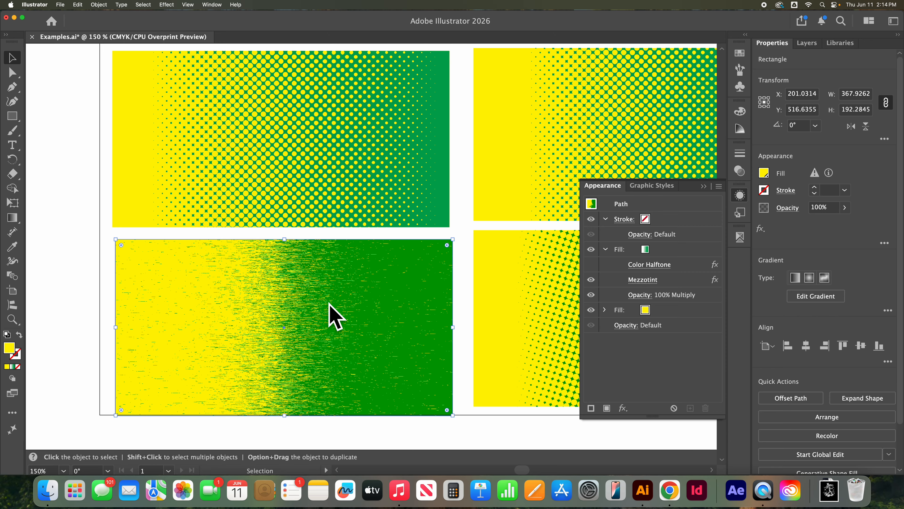
Step: Inspect the mezzotint's yellow-to-green transition close up and hide the Mezzotint effect
click(14, 319)
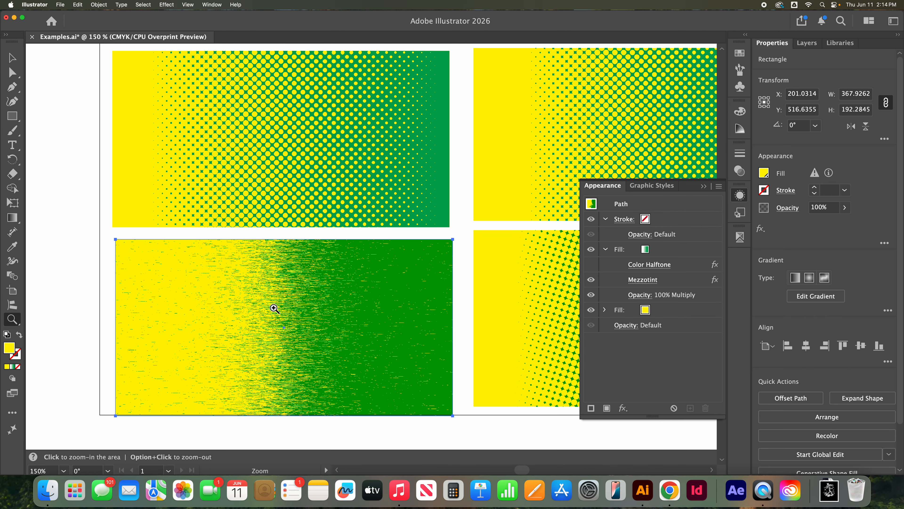
drag(353, 317, 354, 321)
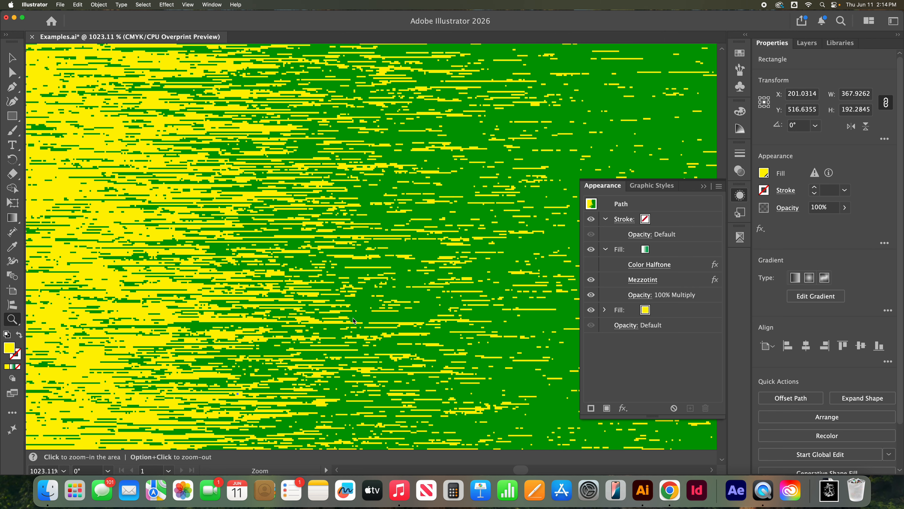
key(super+minus)
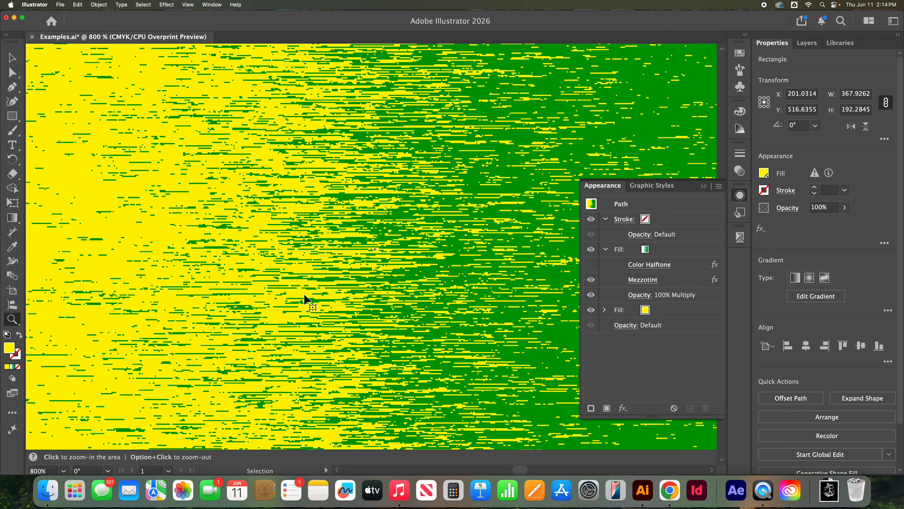
key(super+0)
scroll(298, 286, down, 5)
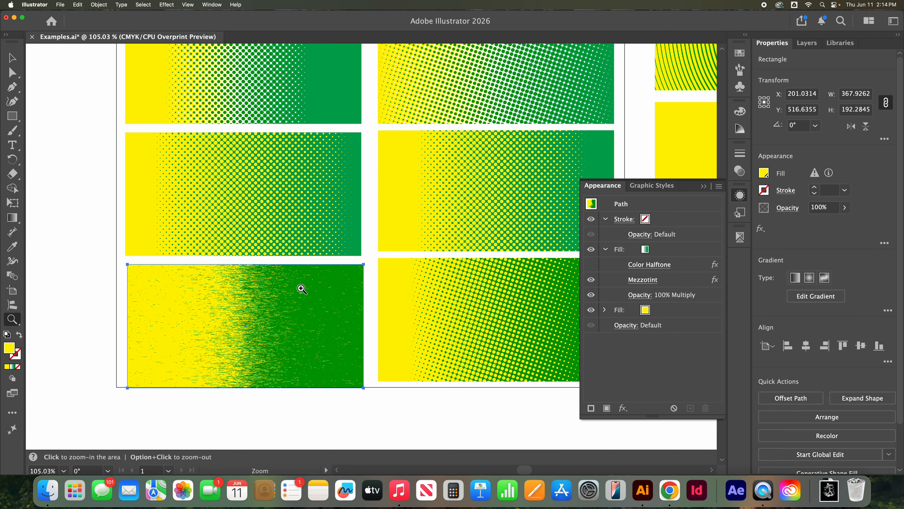
click(591, 280)
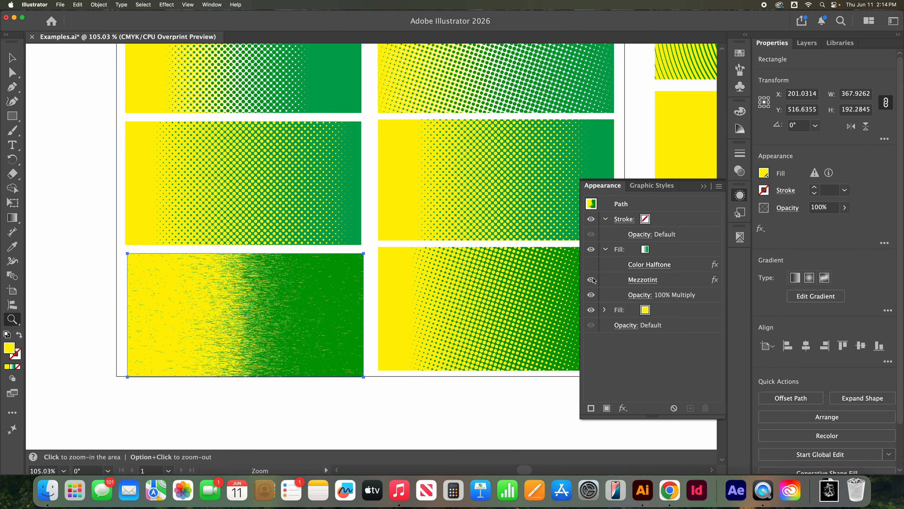
Step: Apply a Pointillize effect with a cell size of 62 to the gradient fill
click(682, 285)
click(623, 408)
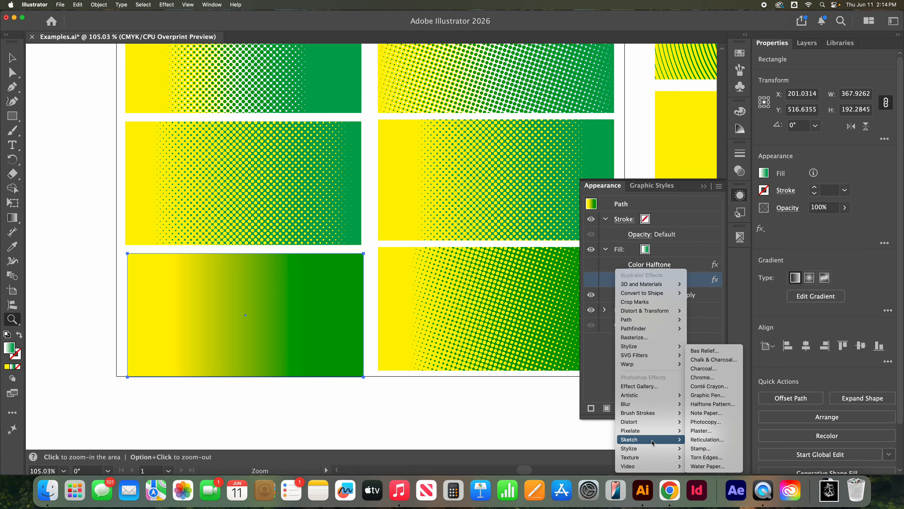
mouse_move(654, 431)
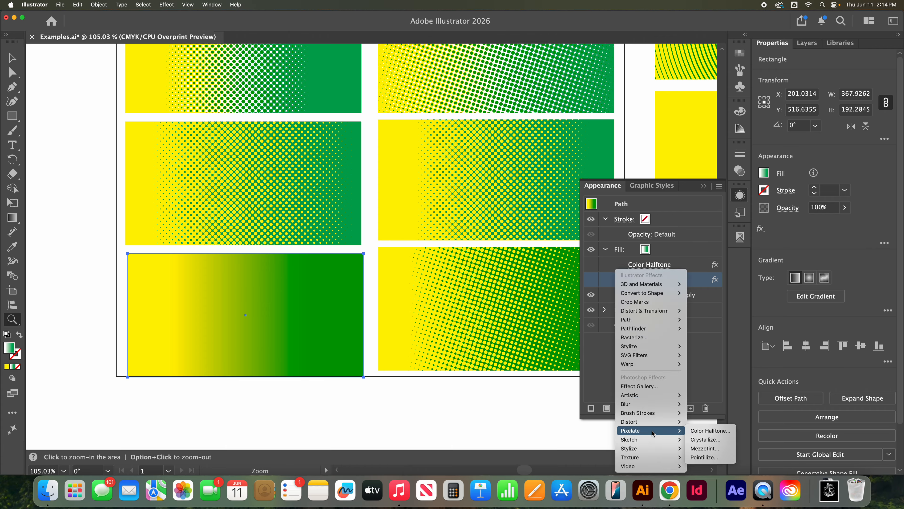
click(710, 457)
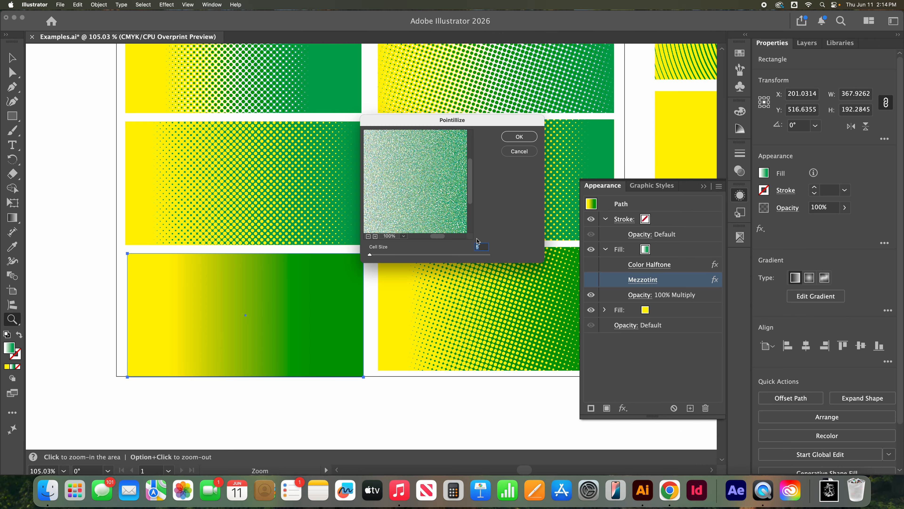
drag(373, 257, 393, 255)
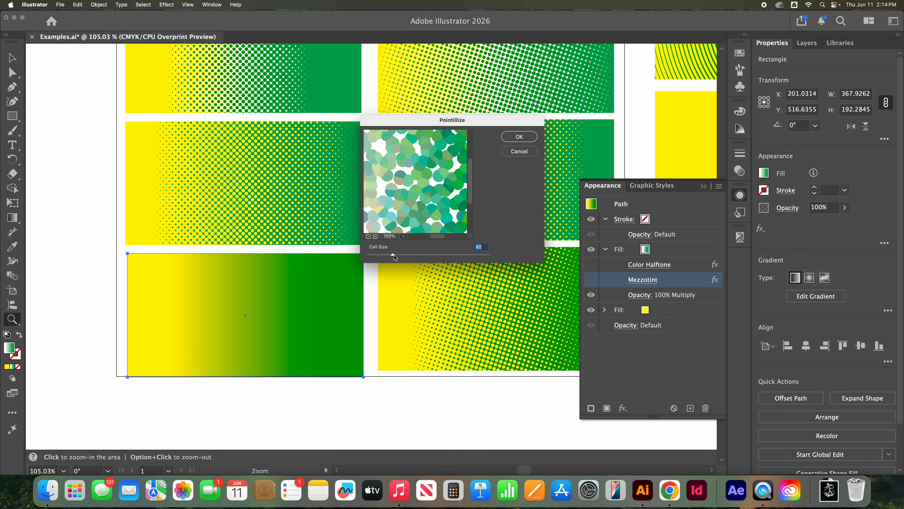
click(520, 137)
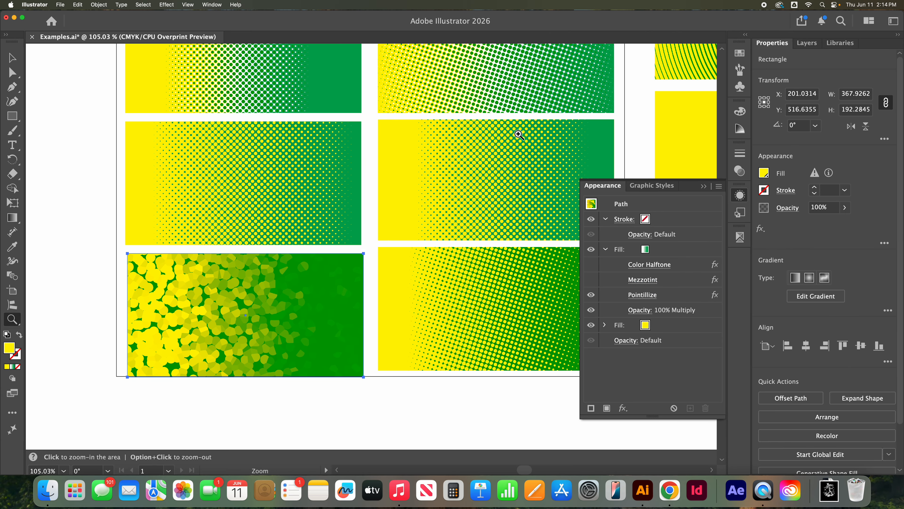
Step: Inspect the pointillized cells close up and undo the Pointillize effect
drag(216, 284, 288, 308)
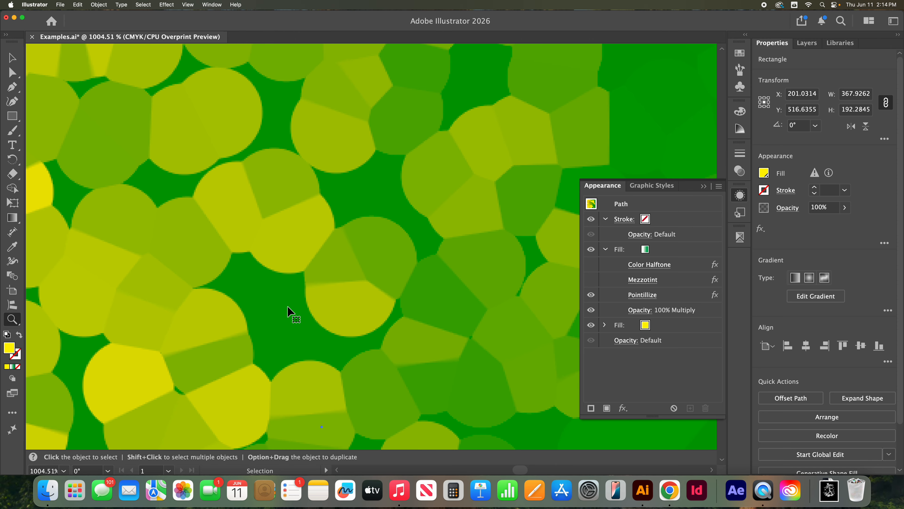
key(super+z)
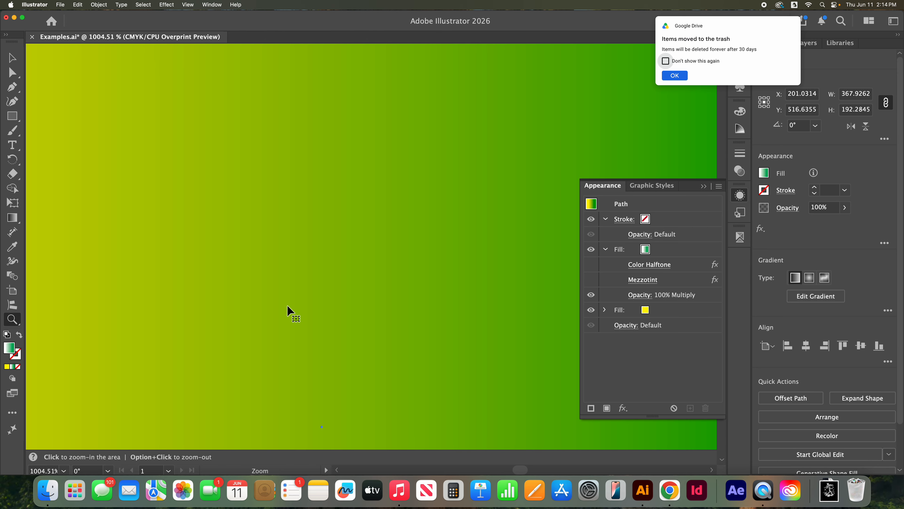
key(super+0)
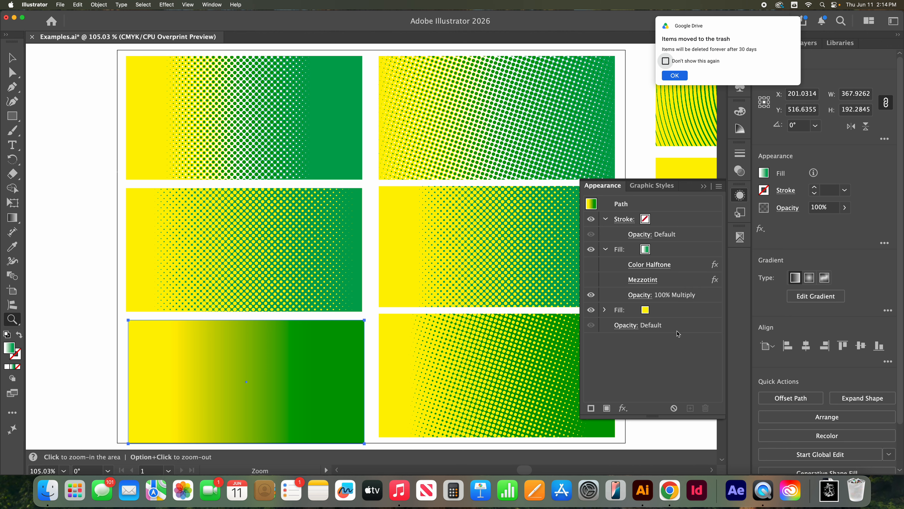
Step: Preview Graphic Pen in the Effect Gallery, and apply Halftone Pattern to the whole rectangle with size 12, contrast 50 and the Circle pattern type
click(623, 408)
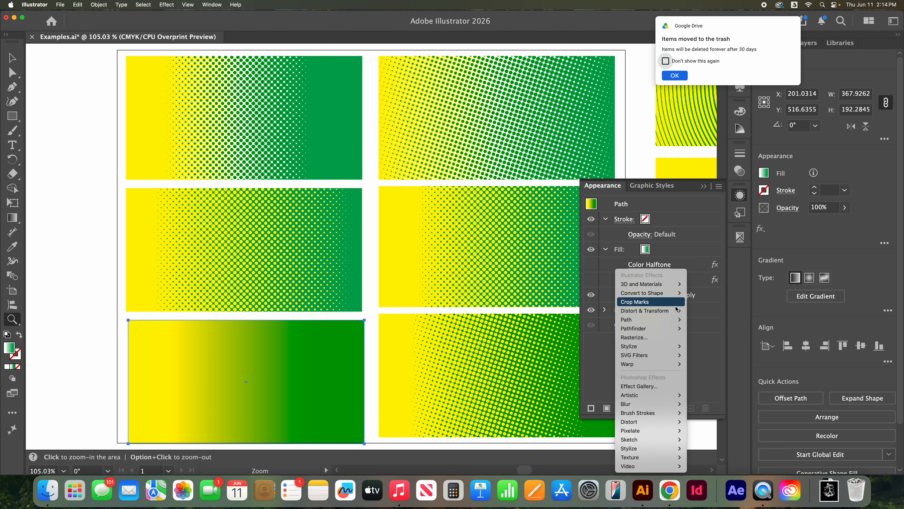
click(668, 388)
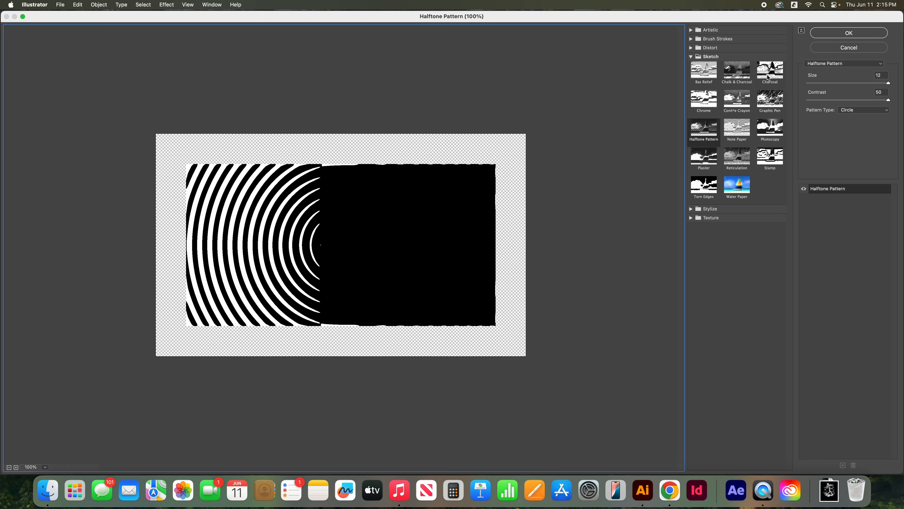
click(774, 102)
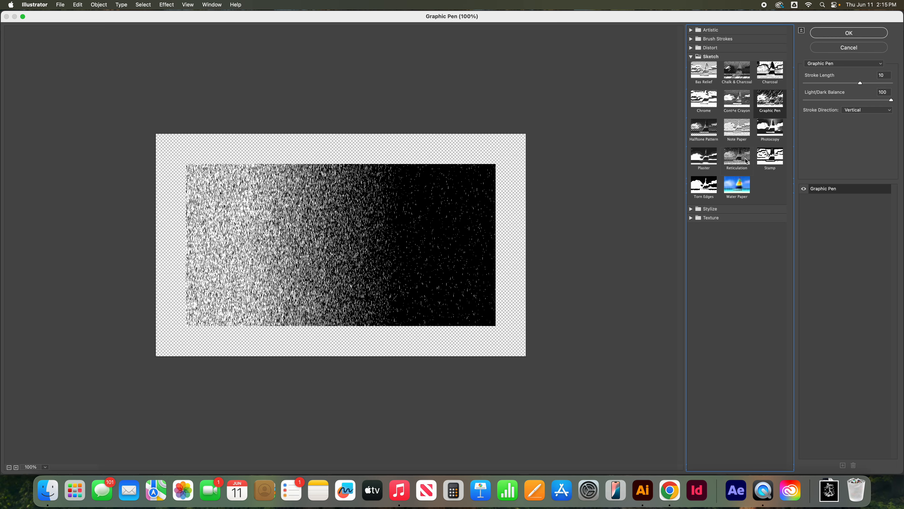
click(707, 129)
click(865, 66)
click(862, 64)
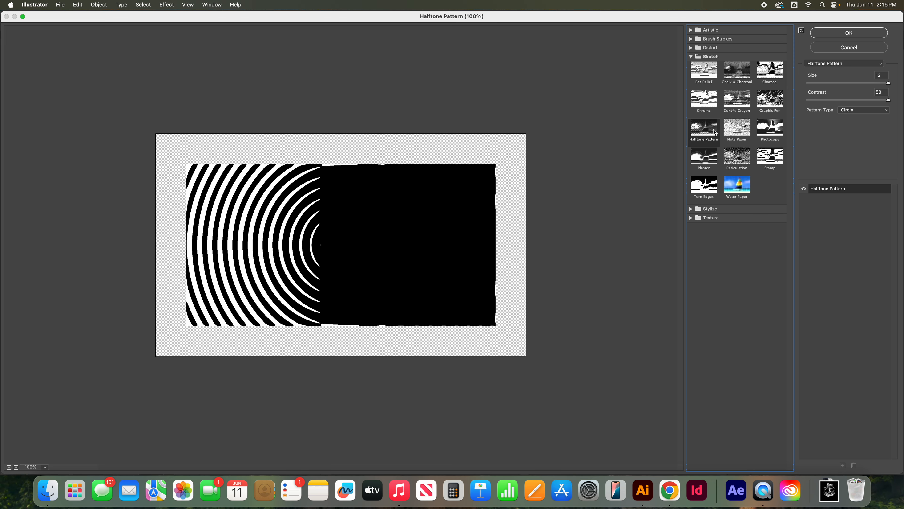
click(870, 64)
click(870, 66)
click(879, 112)
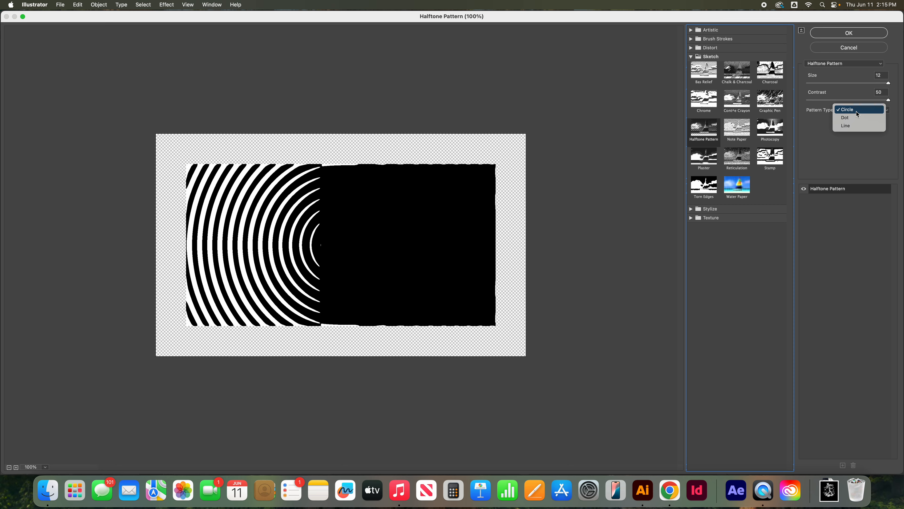
click(857, 111)
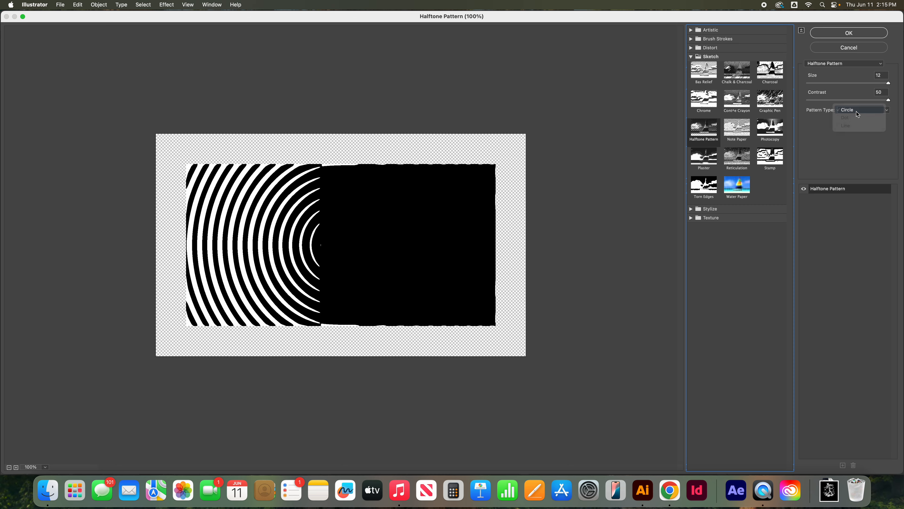
click(849, 33)
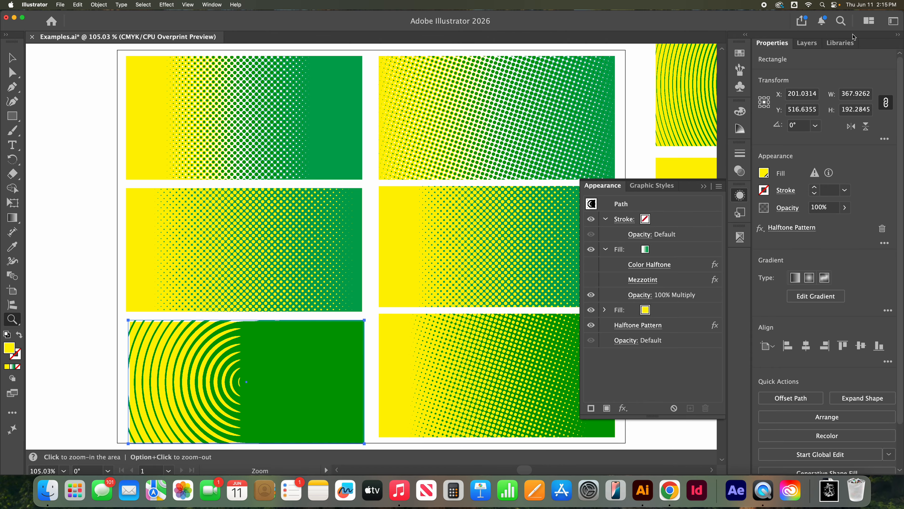
Step: Try the Halftone Pattern effect on the gradient fill alone and return it to the whole object, below both fills
scroll(471, 185, down, 5)
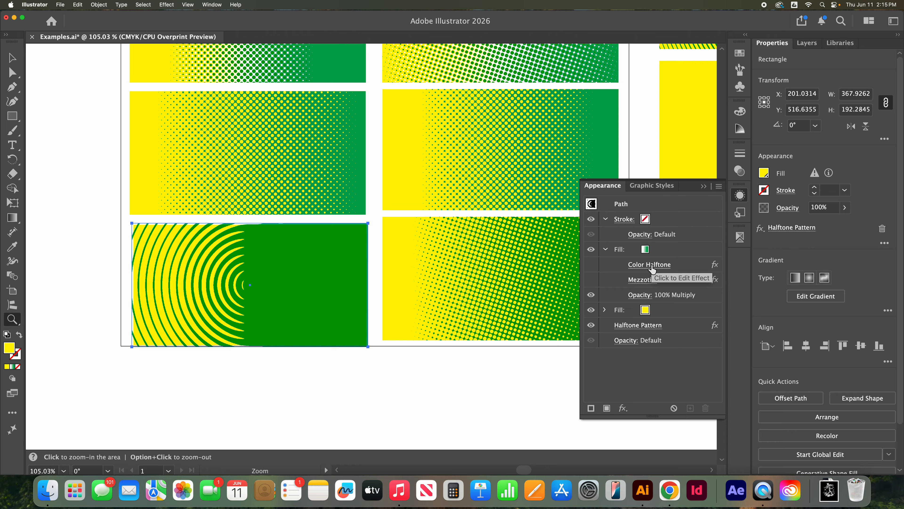
drag(668, 324, 677, 305)
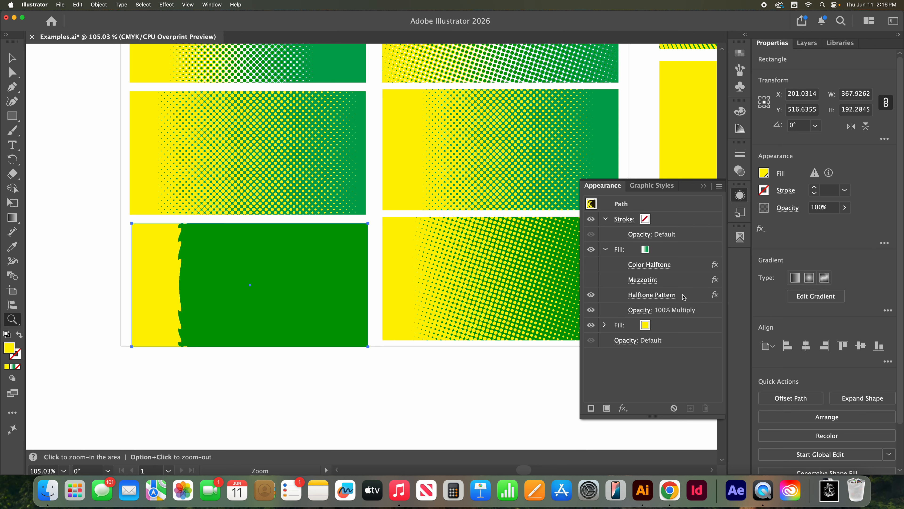
drag(685, 298, 676, 333)
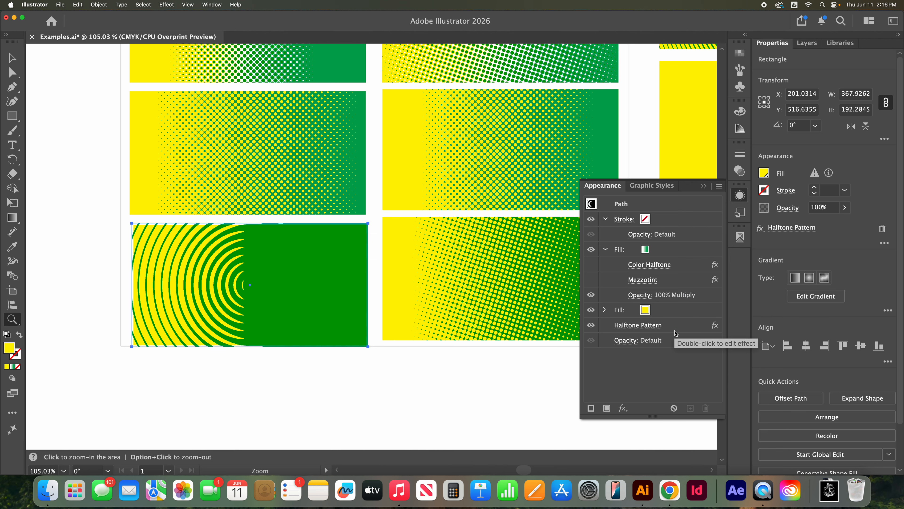
Step: Delete the Halftone Pattern effect from the selected rectangle
click(605, 249)
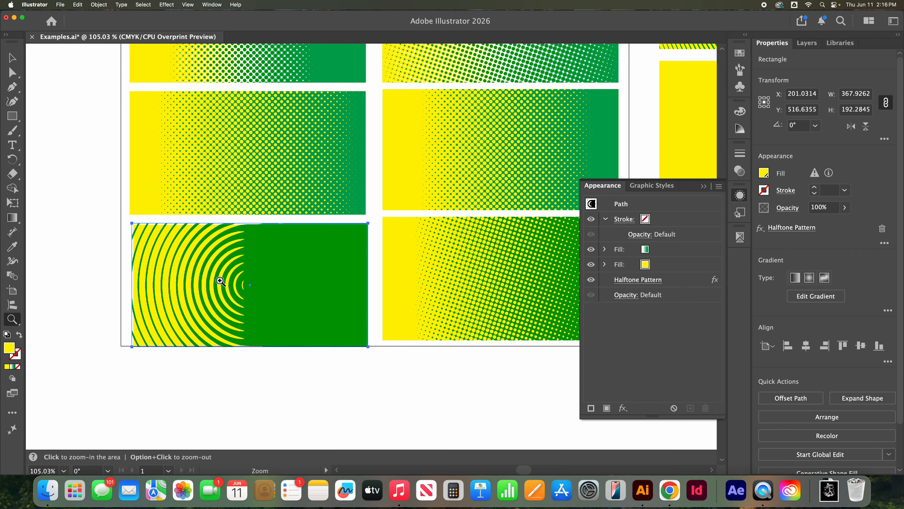
click(682, 280)
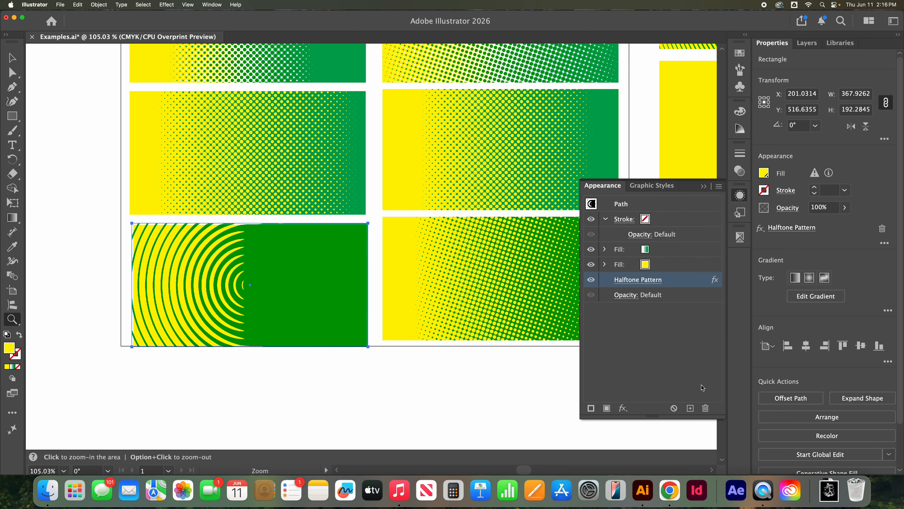
click(703, 405)
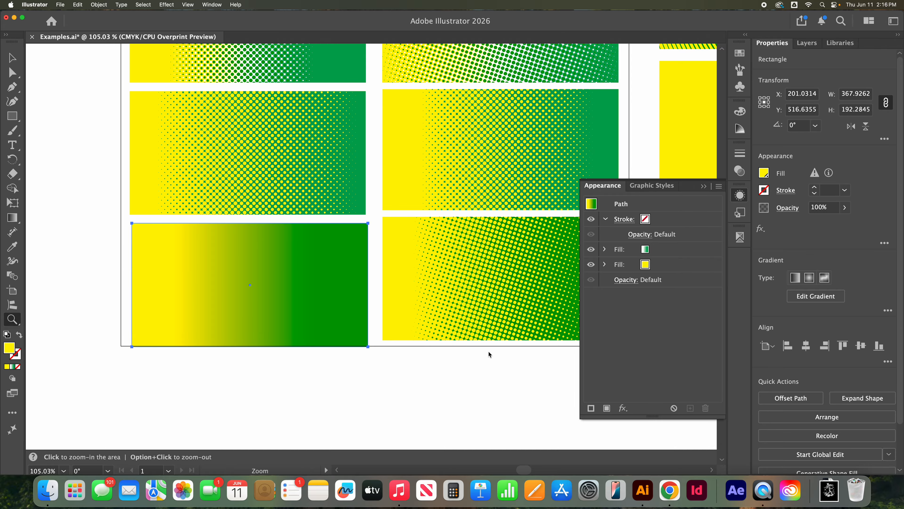
Step: Examine the two concentric-ring examples beside the artboard and how their rings change from yellow to green
key(super+minus)
key(super+minus)
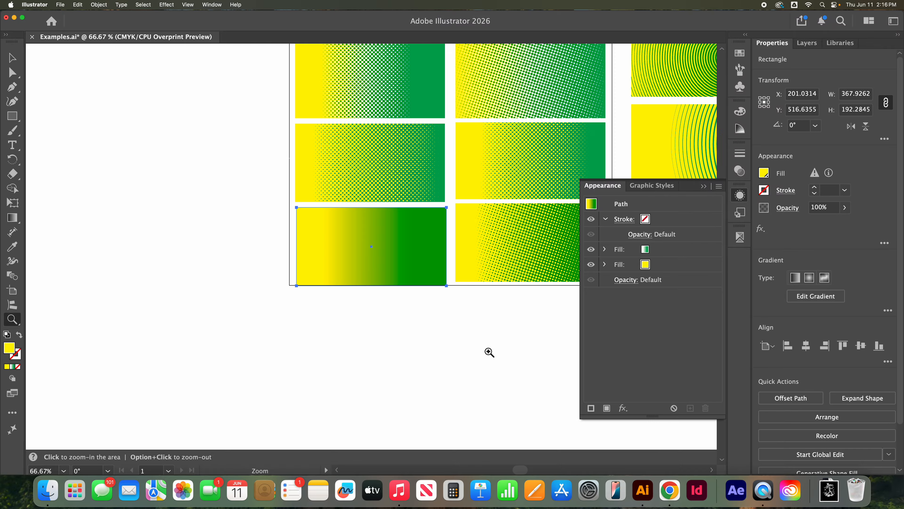
scroll(514, 289, right, 10)
scroll(513, 289, up, 3)
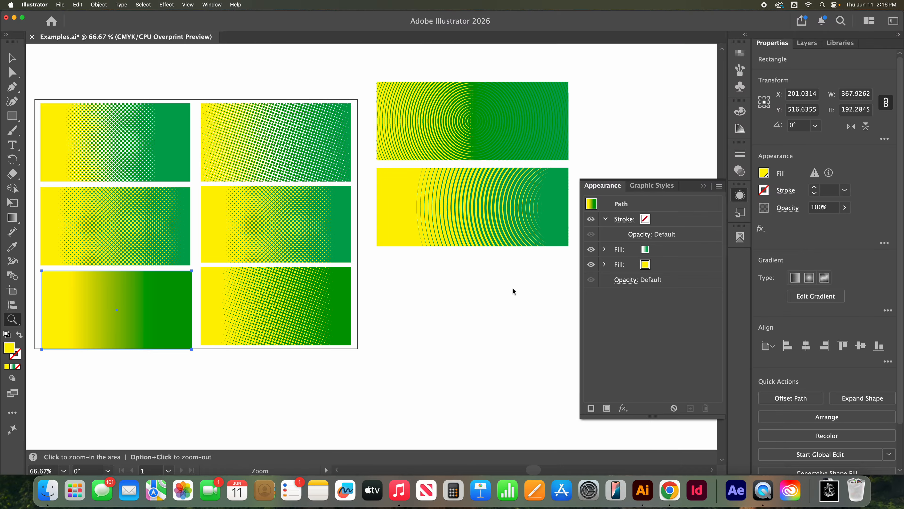
scroll(514, 291, right, 5)
scroll(514, 291, up, 3)
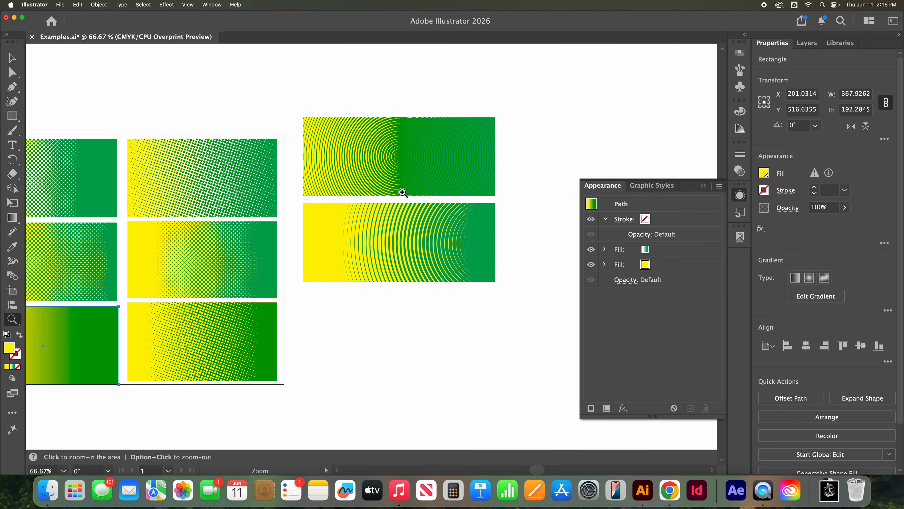
click(12, 58)
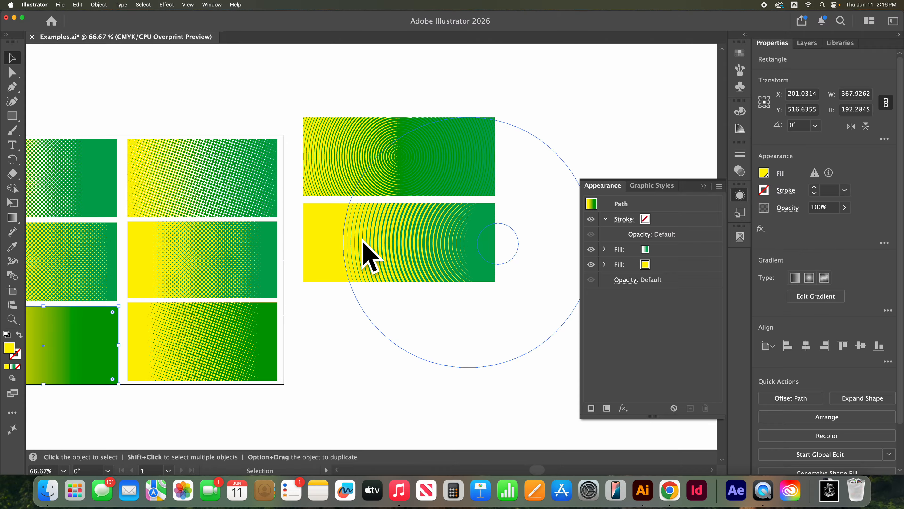
scroll(341, 247, down, 2)
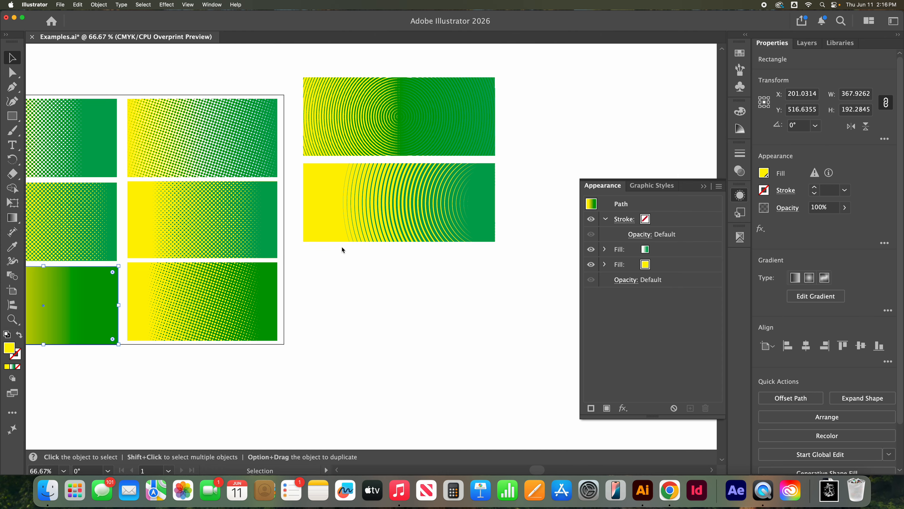
scroll(342, 247, left, 2)
scroll(342, 247, down, 1)
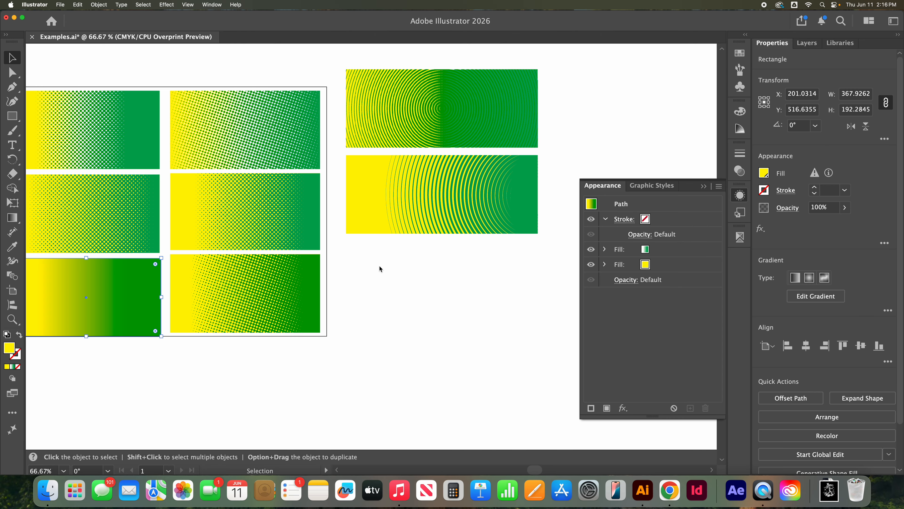
key(m)
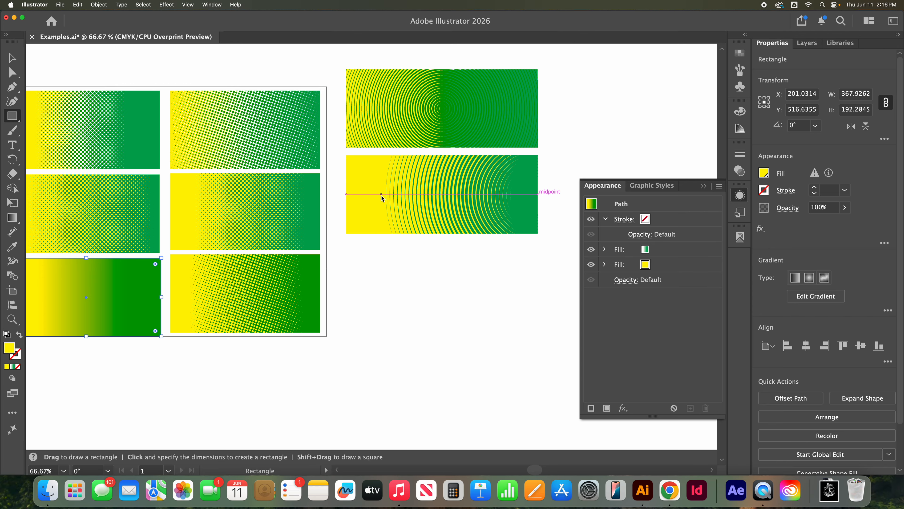
drag(526, 309, 556, 339)
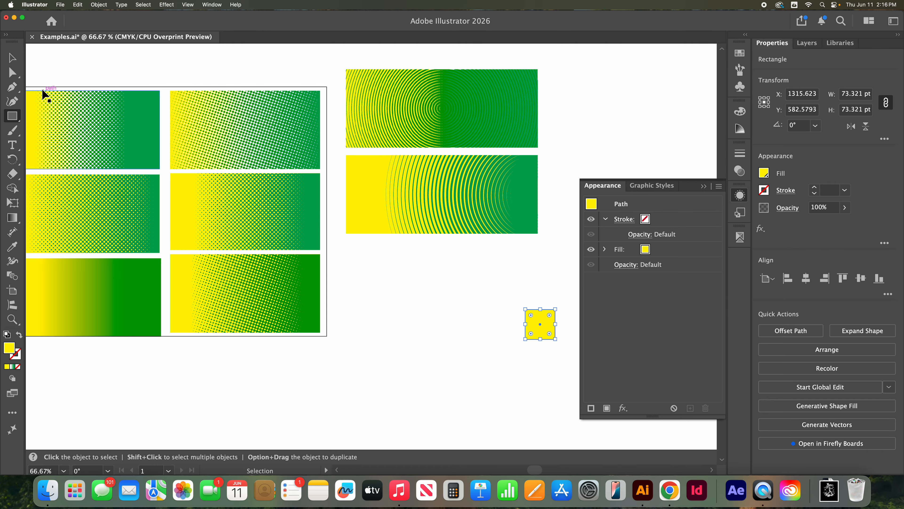
key(super+z)
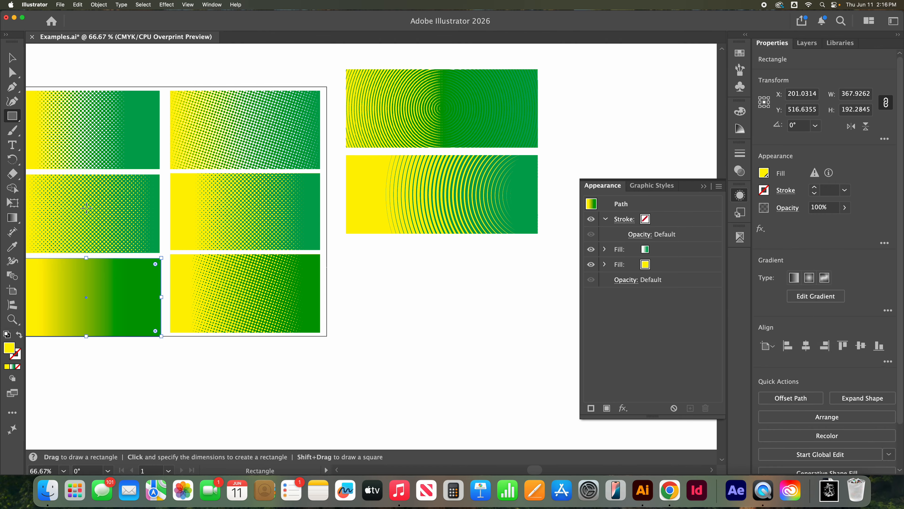
Step: Place a copy of the gradient rectangle below the concentric-ring examples and hide the copy's green gradient fill
click(11, 57)
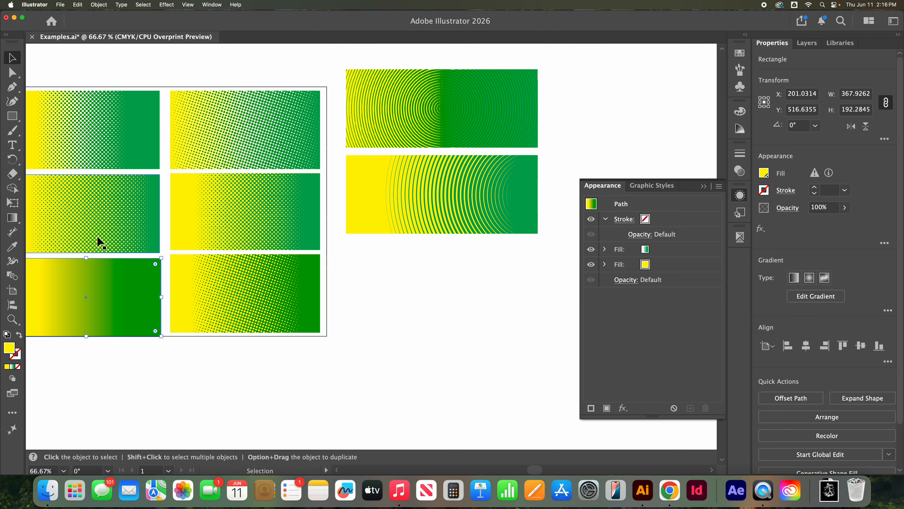
key(super+c)
key(super+v)
drag(355, 269, 427, 328)
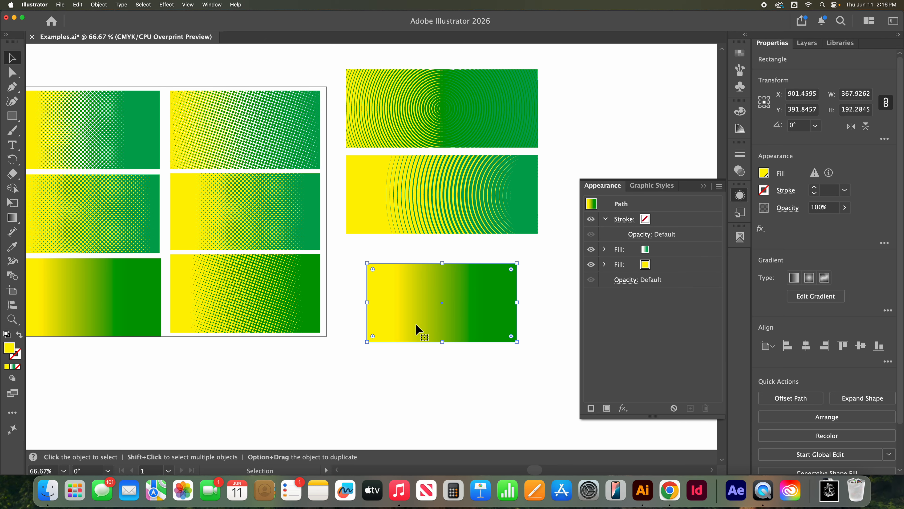
click(654, 255)
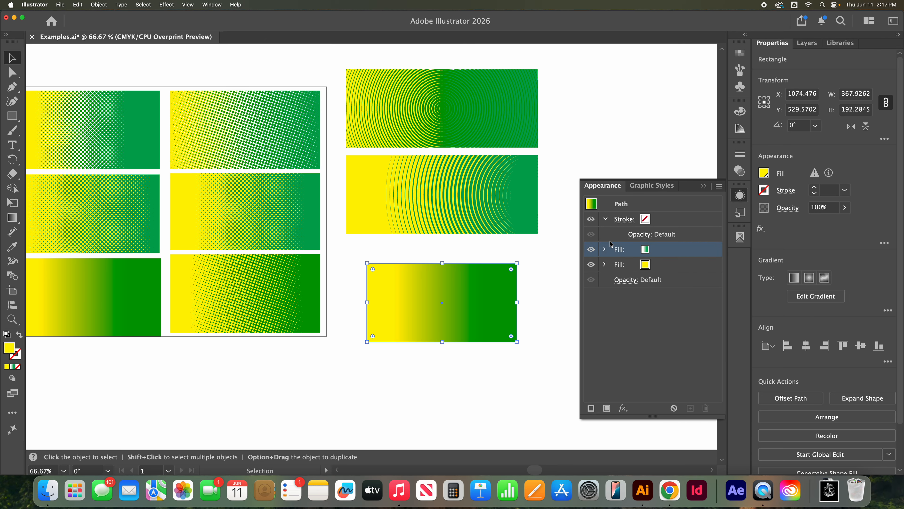
click(591, 250)
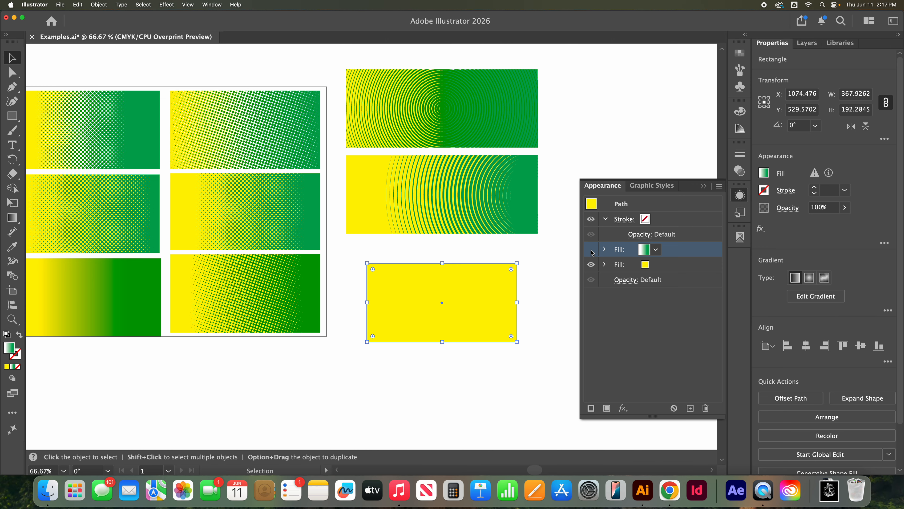
click(533, 337)
Step: Draw a circle about 57 pt wide over the yellow rectangle's right edge and fill it with the green spot color
drag(12, 116, 66, 135)
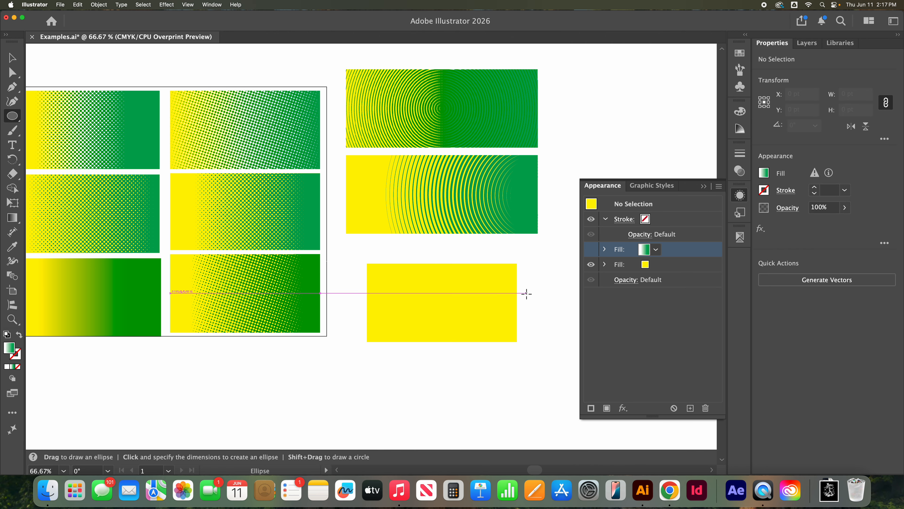
drag(529, 298, 507, 318)
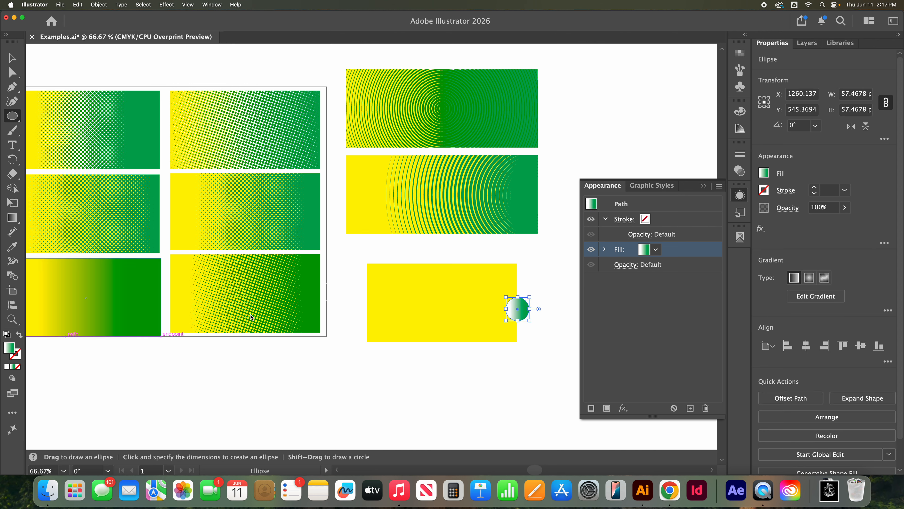
click(768, 174)
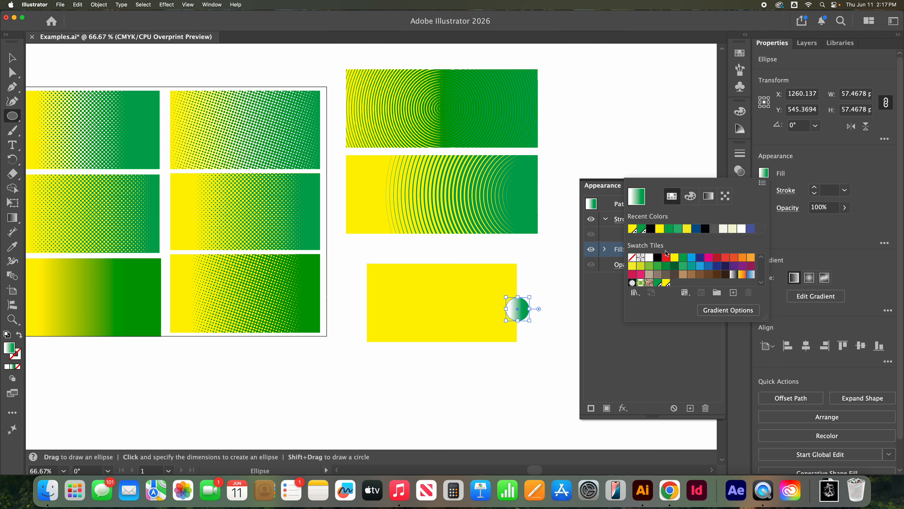
click(643, 231)
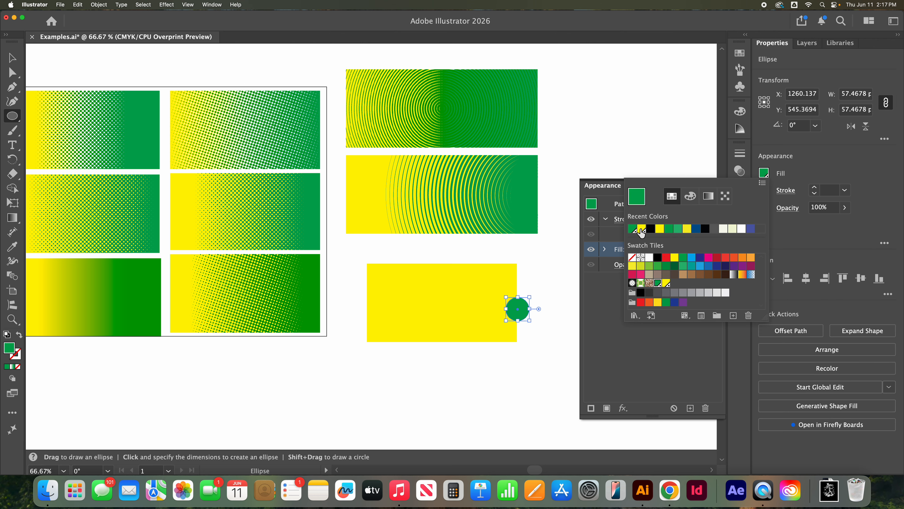
Step: Duplicate the green circle in place and swap the copy's fill and stroke to give it a 1 pt green outline
click(13, 58)
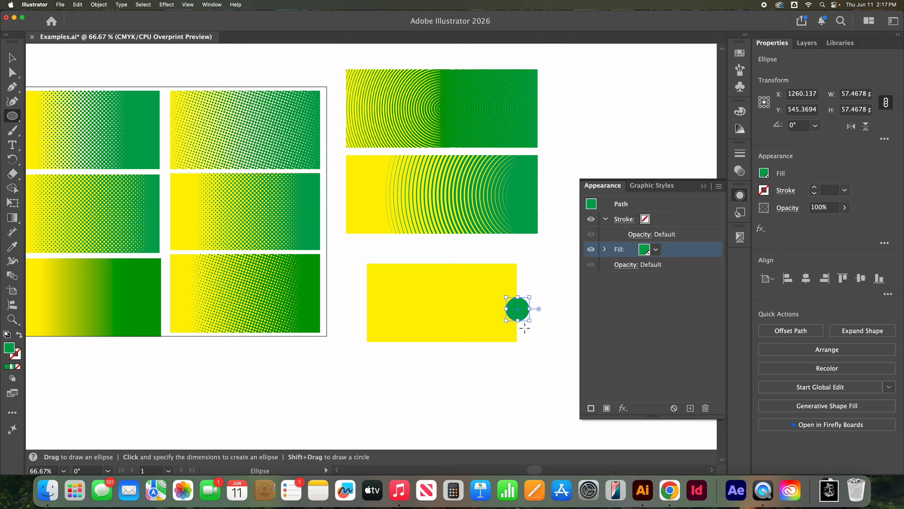
key(super+v)
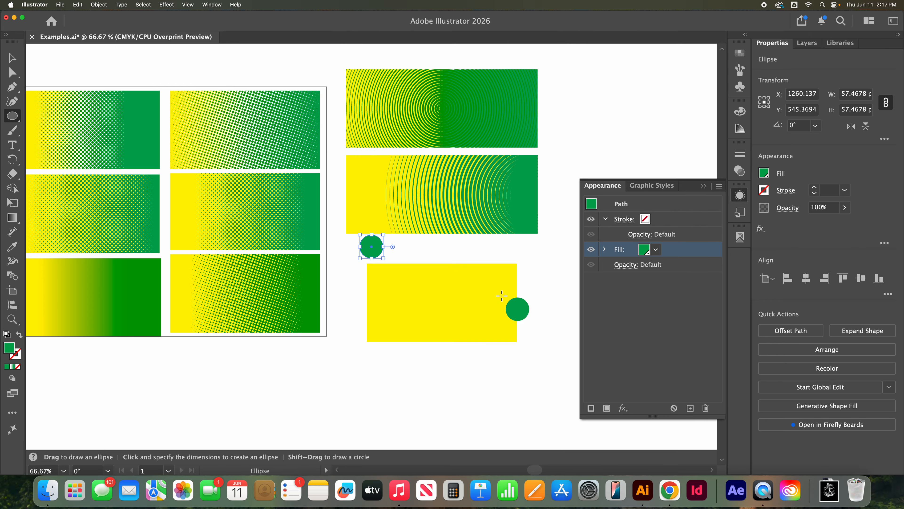
click(12, 58)
drag(370, 246, 517, 305)
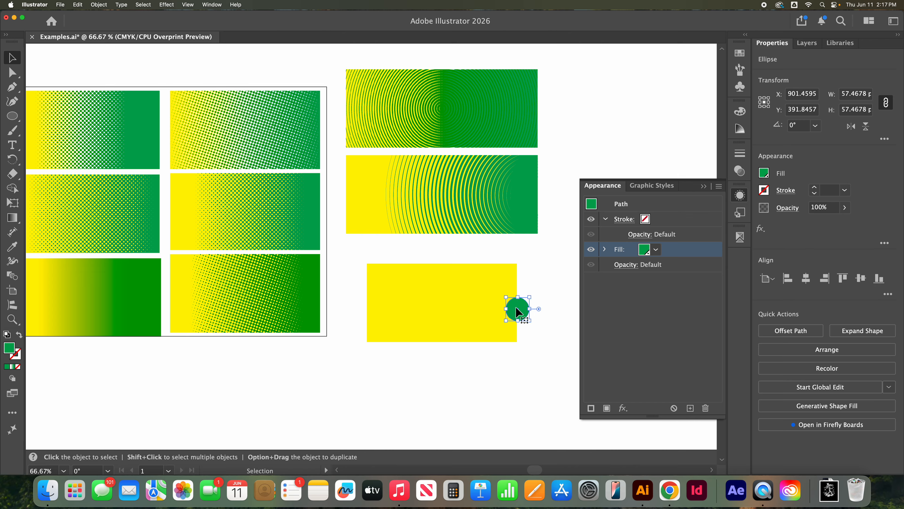
click(19, 335)
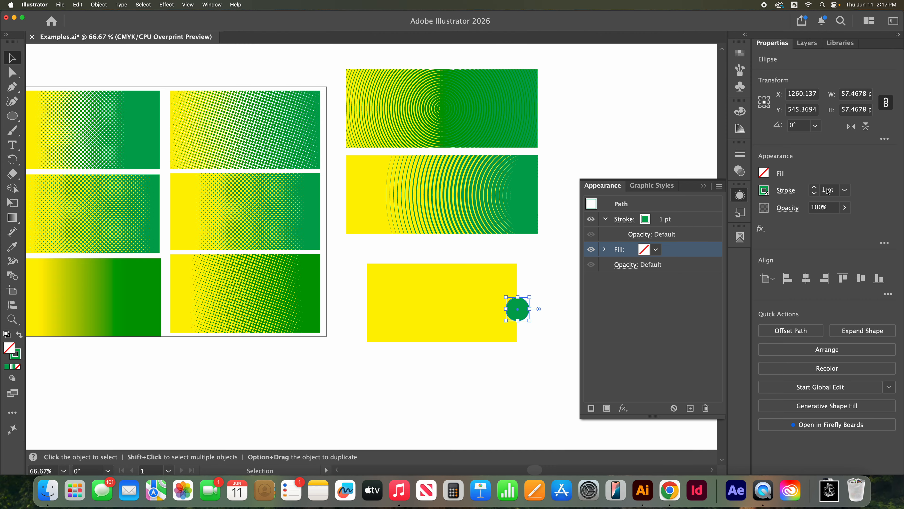
Step: Paste another outlined circle, enlarge it to about 412 pt wide, and position it around most of the yellow rectangle
key(a)
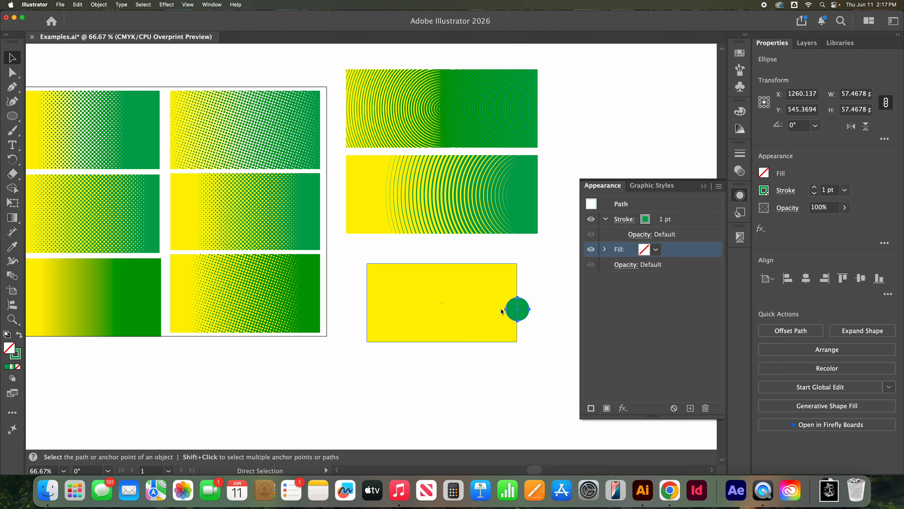
key(super+x)
key(super+v)
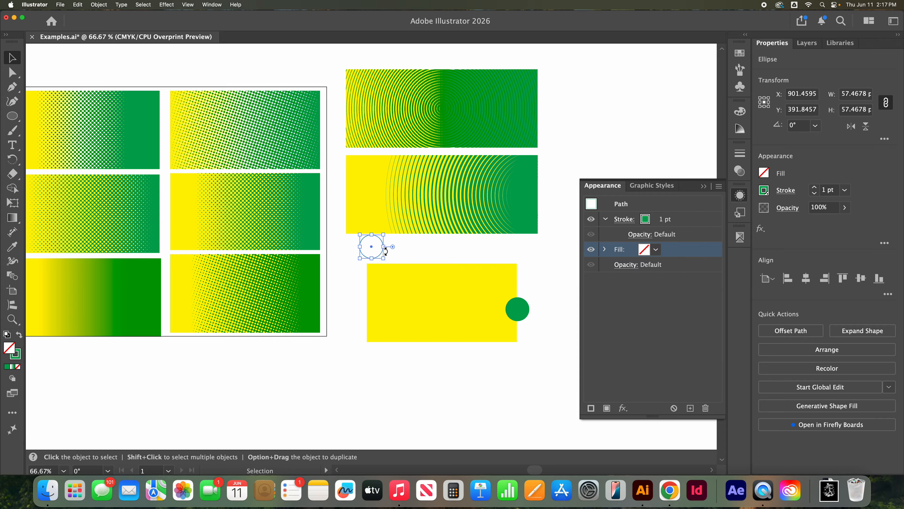
drag(381, 255, 518, 414)
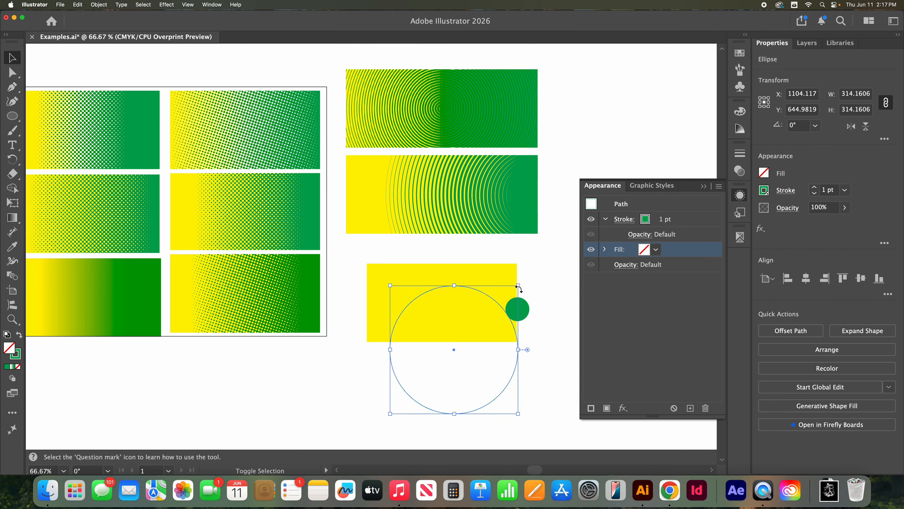
drag(518, 289, 558, 246)
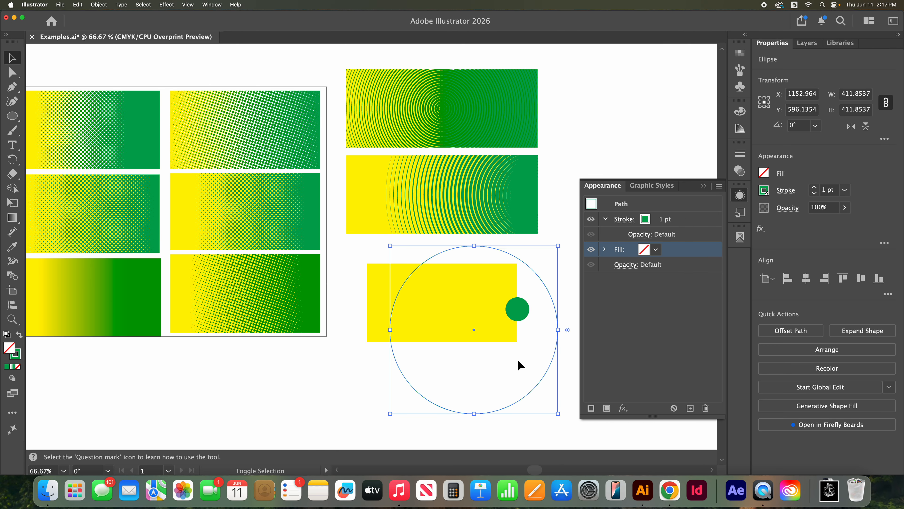
drag(540, 381, 526, 361)
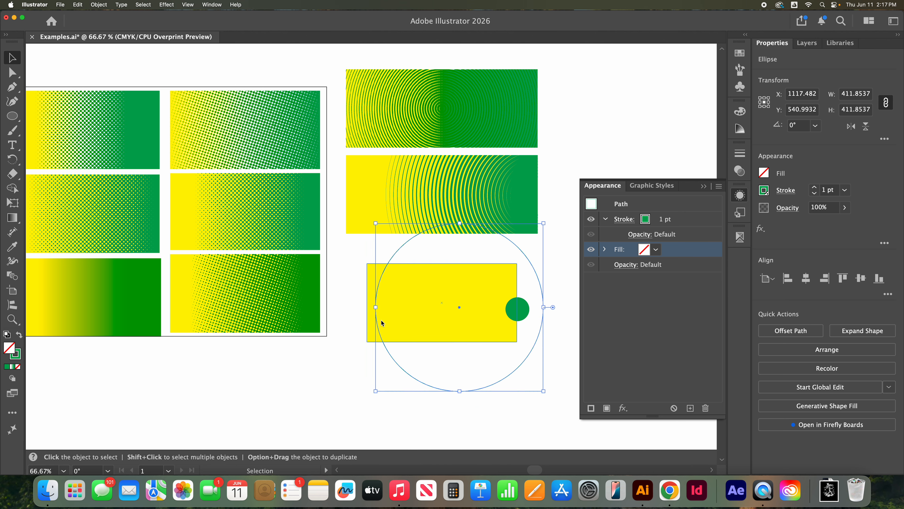
click(518, 314)
drag(519, 314, 545, 370)
key(a)
key(super+z)
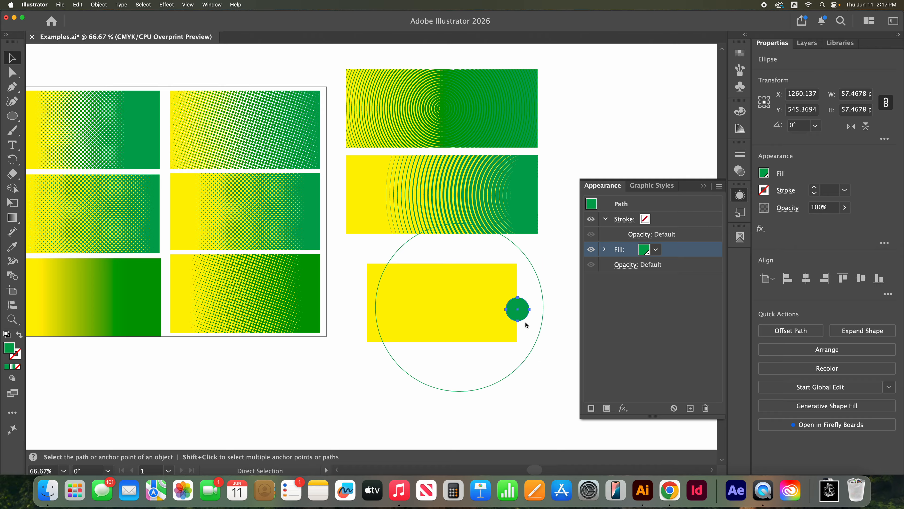
key(super+z)
key(v)
key(super+z)
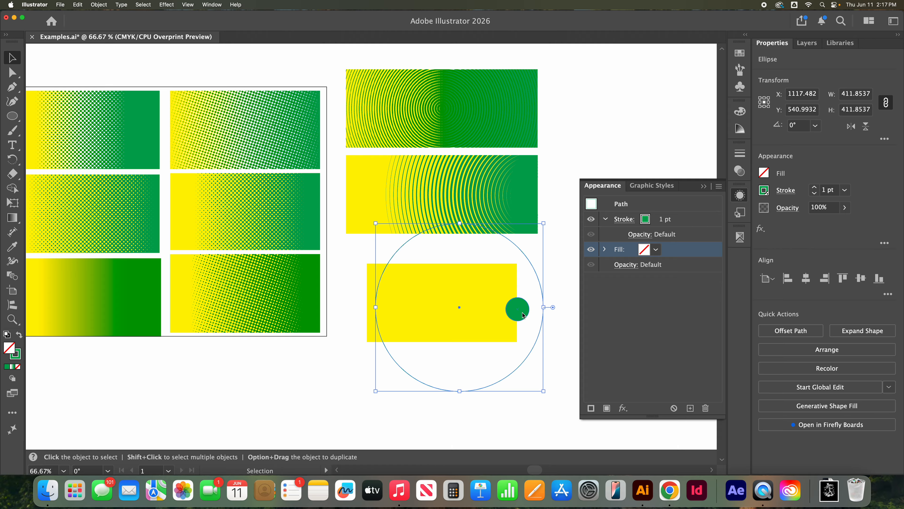
Step: Remove the leftover small outlined circle under the solid green circle, keeping the solid one on the rectangle's right edge
drag(523, 315, 550, 360)
click(524, 323)
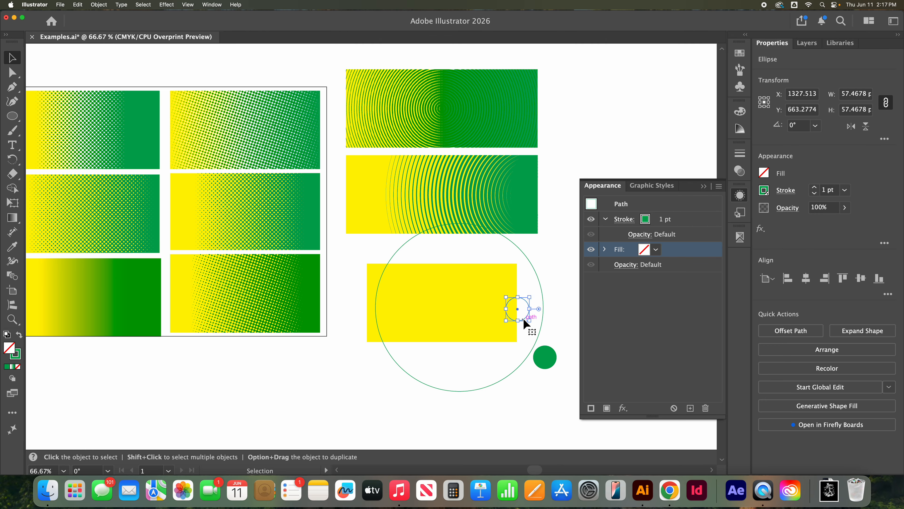
click(534, 342)
drag(544, 357, 516, 302)
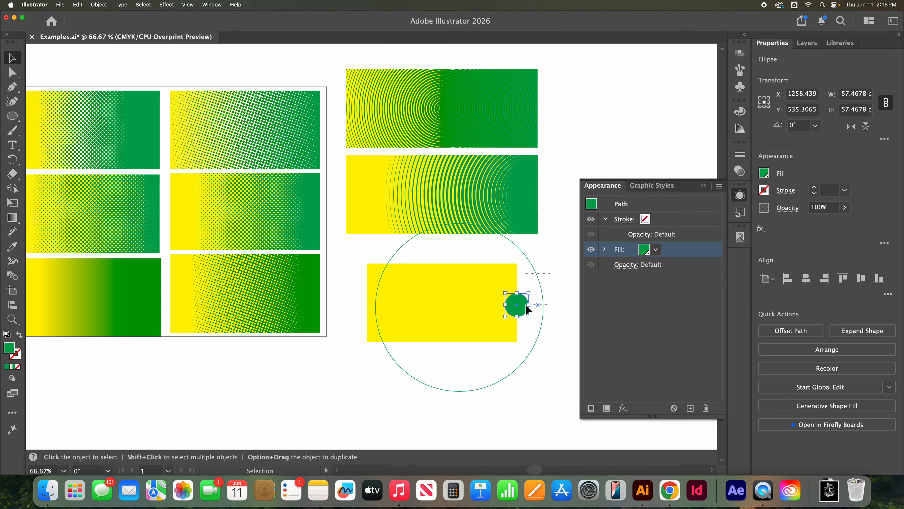
shift+click(542, 300)
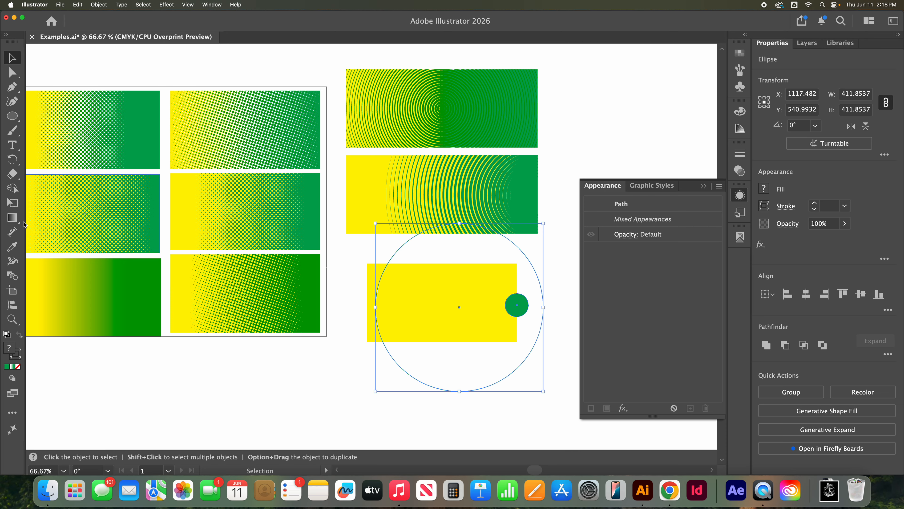
click(13, 275)
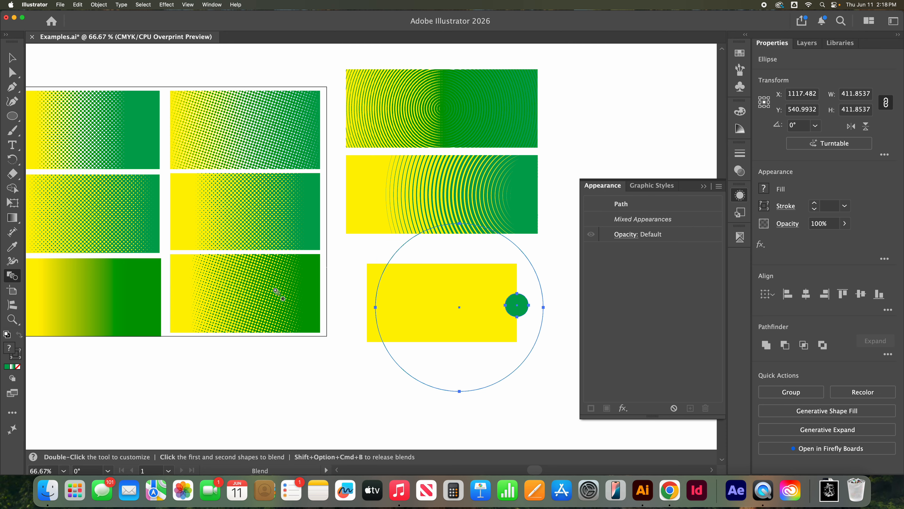
click(544, 307)
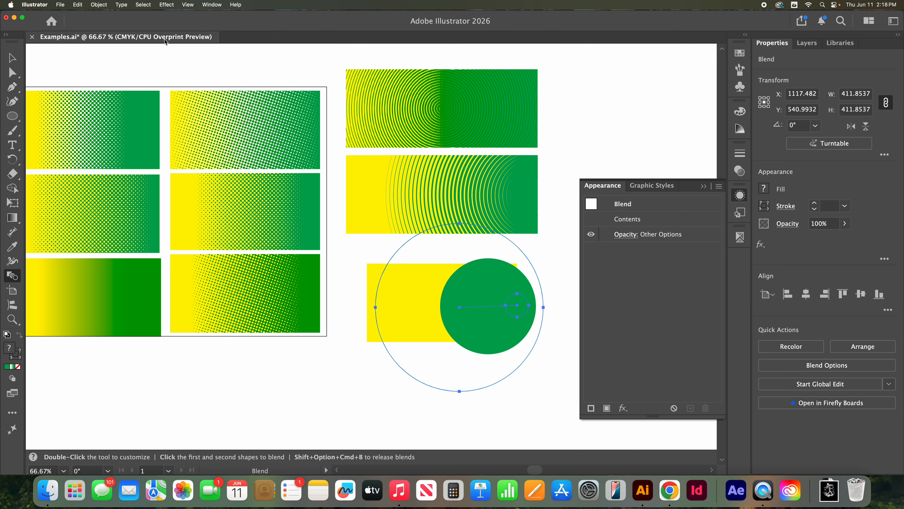
Step: Undo the blend and the recent edits to the small circles, back to before the small outlined circle was removed
key(super+z)
key(super+z)
key(super+z)
key(super+z)
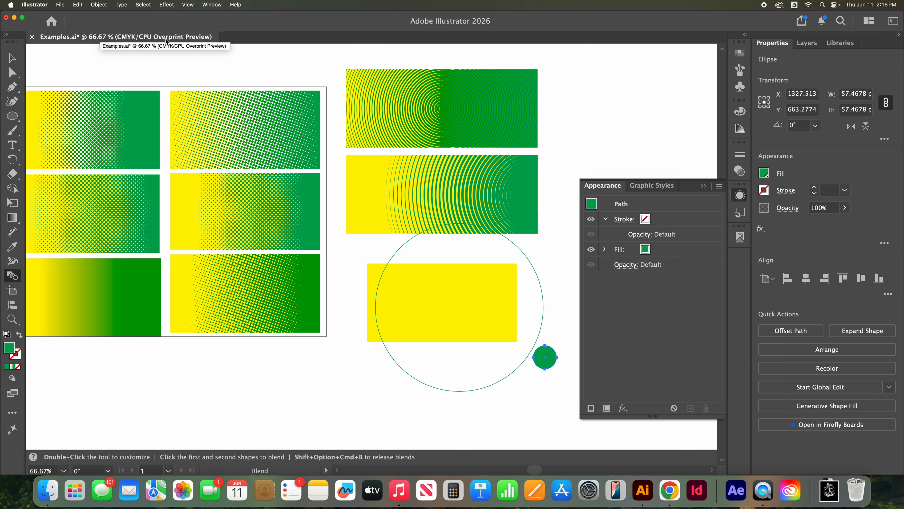
key(super+z)
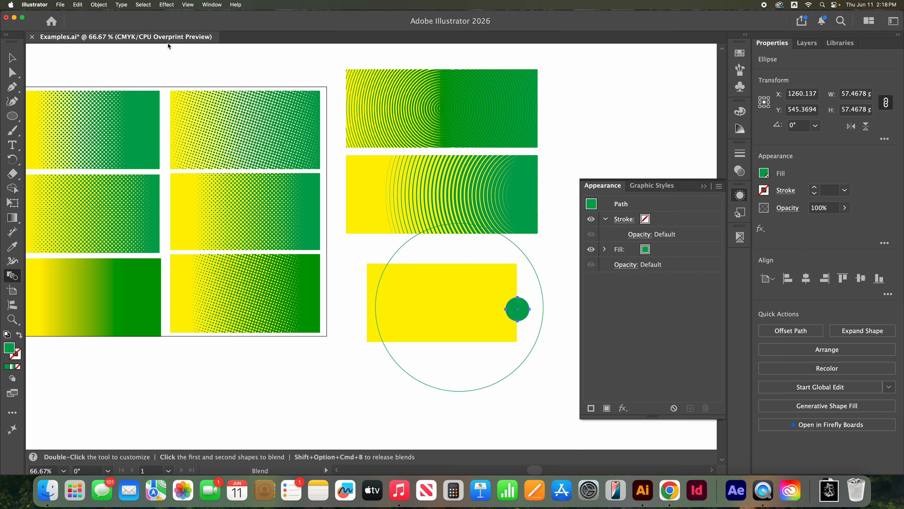
Step: Blend the small outlined circle at the yellow rectangle's right edge with the large 1 pt outlined circle
click(12, 57)
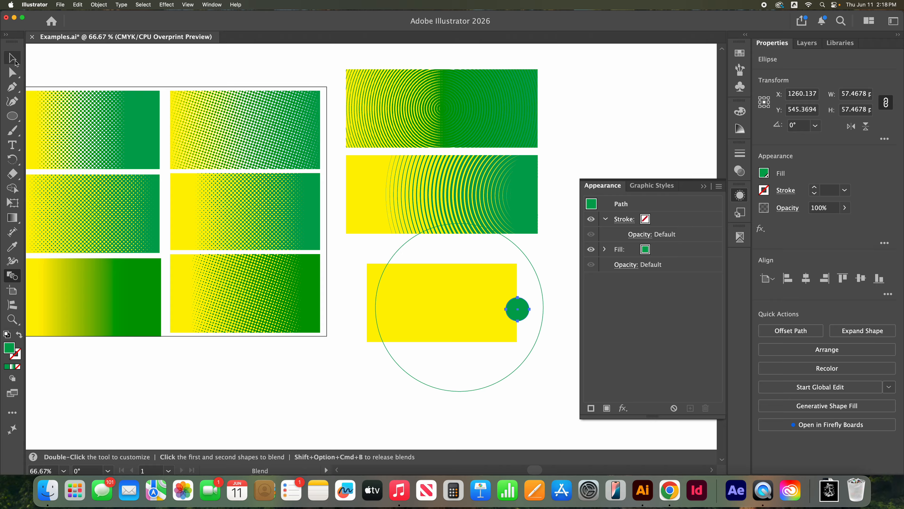
click(544, 336)
click(528, 319)
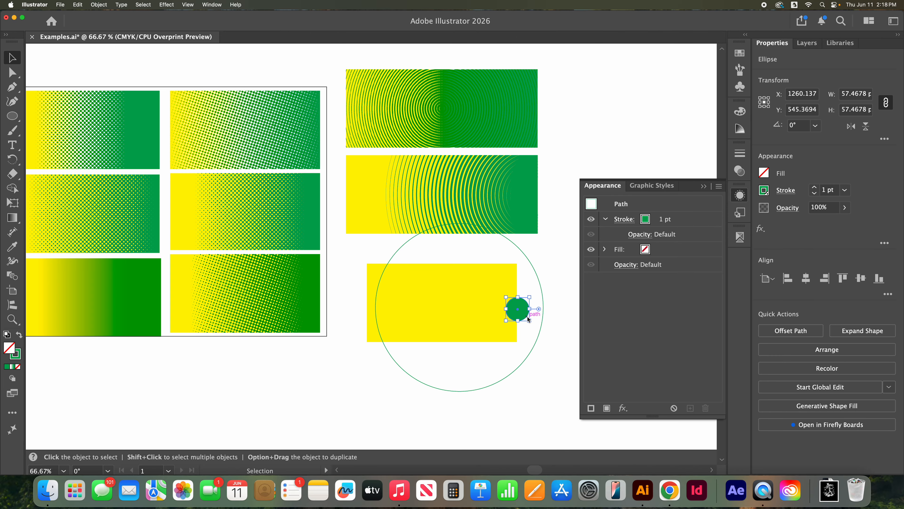
click(542, 292)
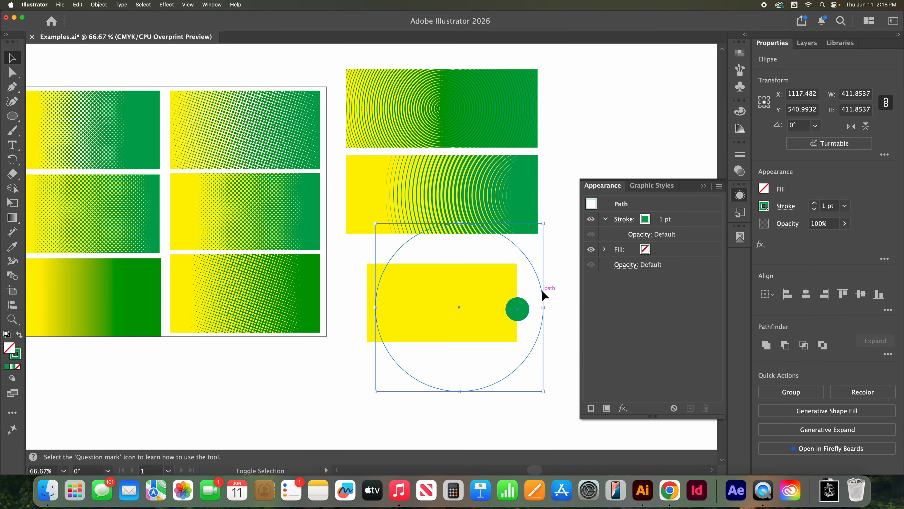
click(102, 3)
click(69, 54)
click(14, 276)
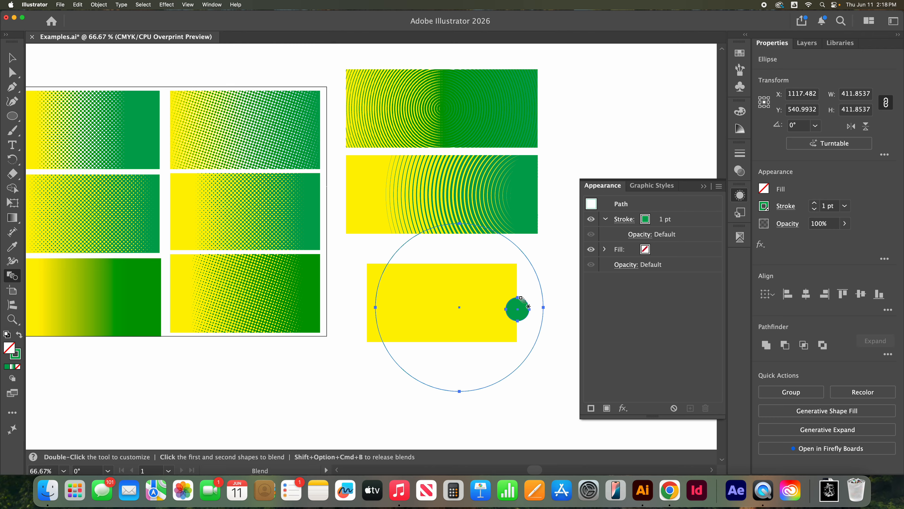
click(540, 287)
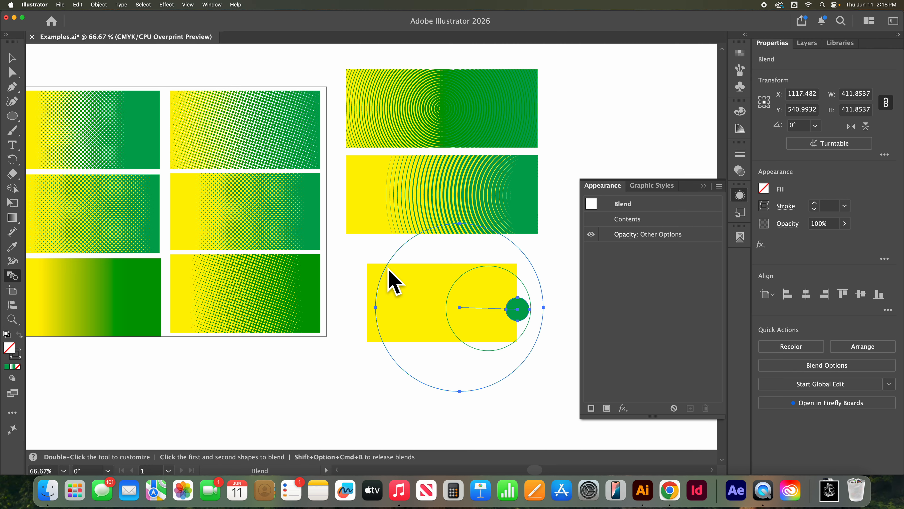
Step: Set the blend's spacing to Specified Steps with 26 steps
double_click(17, 279)
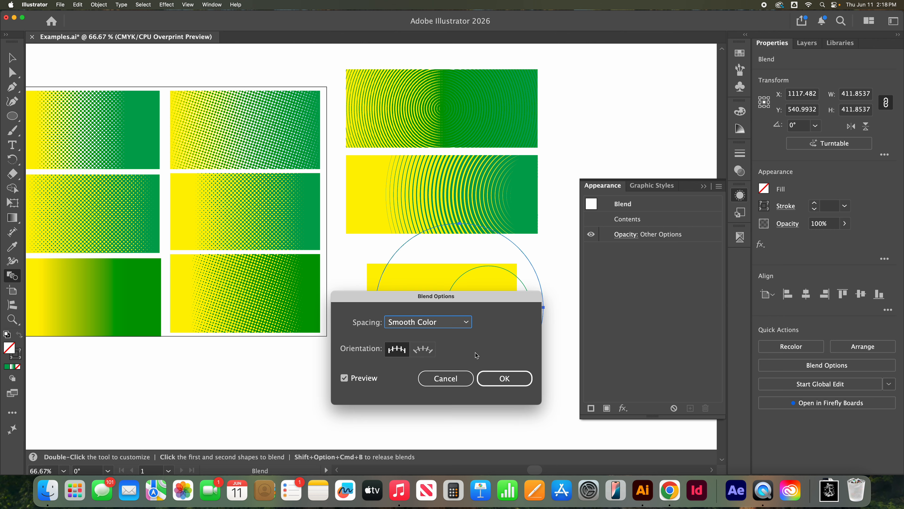
click(462, 324)
click(446, 348)
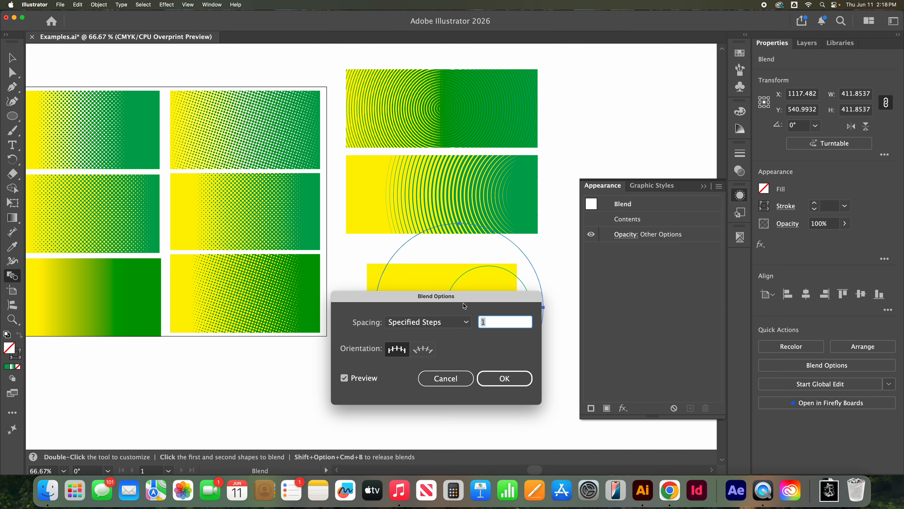
drag(471, 309, 181, 182)
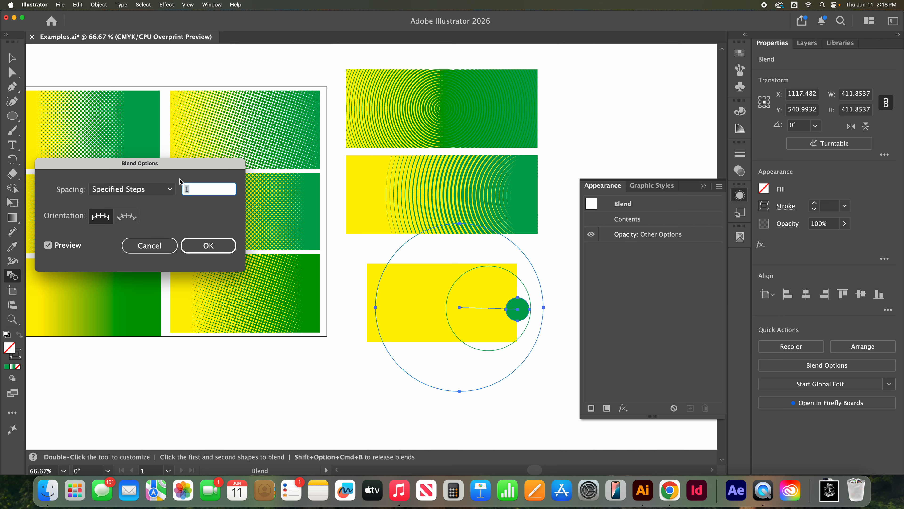
text(30)
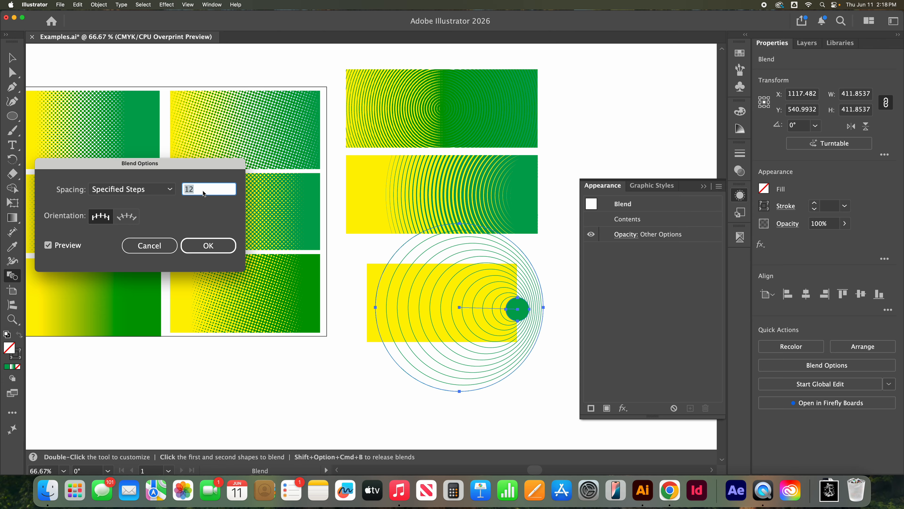
key(Down)
key(Down)
key(Down)
key(Down)
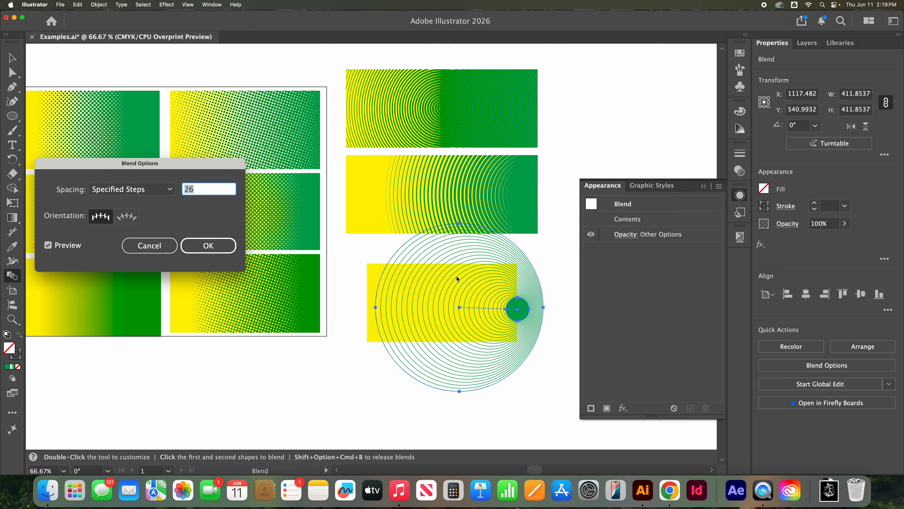
click(209, 246)
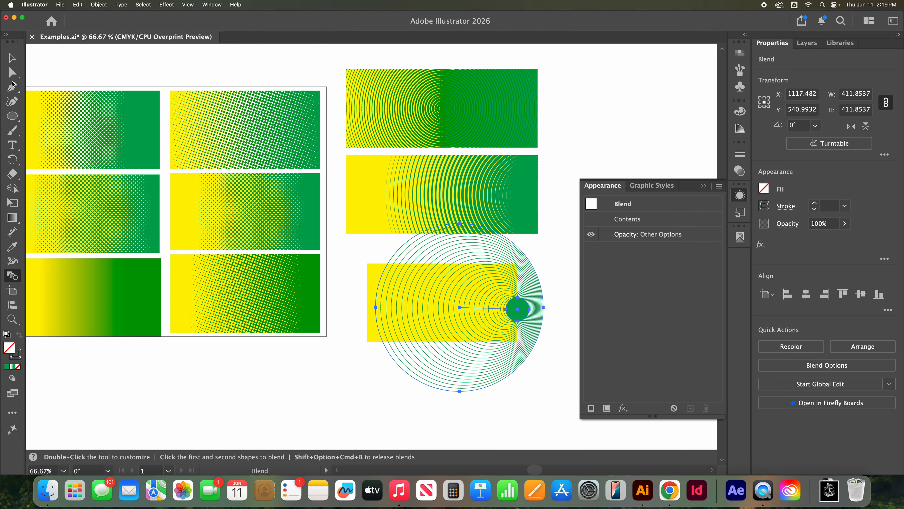
Step: Directly select the large outer circle of the blend and set its stroke weight to 0.1 pt
click(12, 72)
click(369, 255)
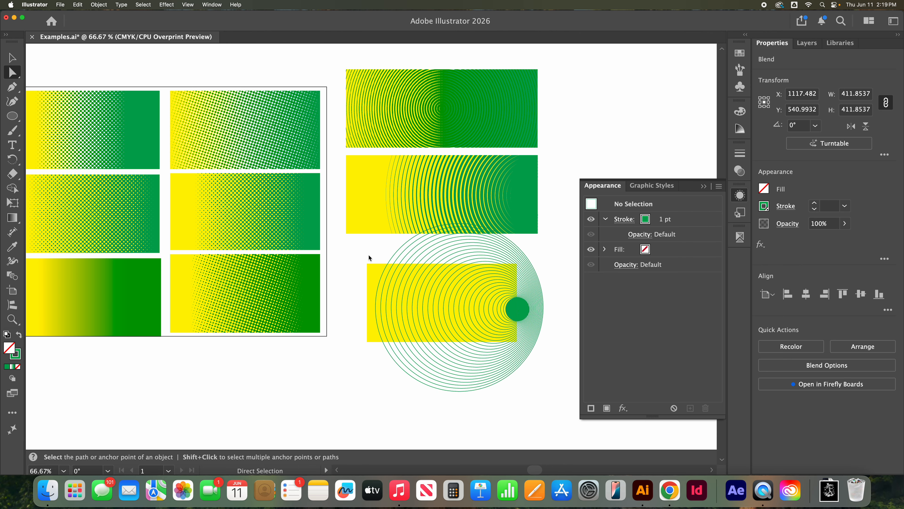
click(384, 271)
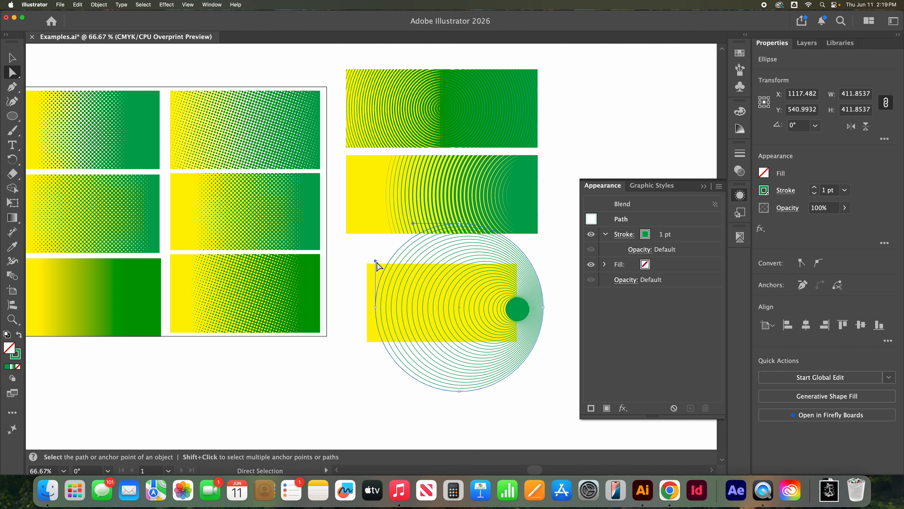
click(845, 190)
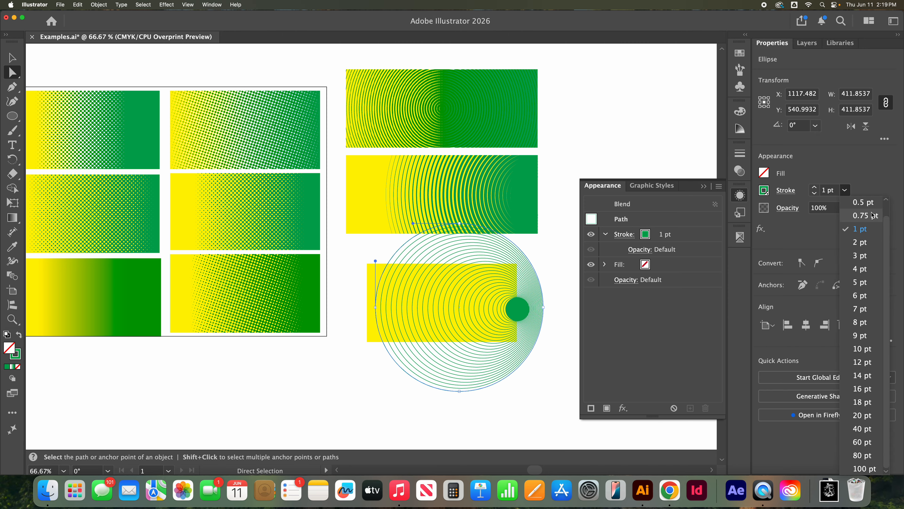
click(835, 192)
triple_click(837, 191)
text(.)
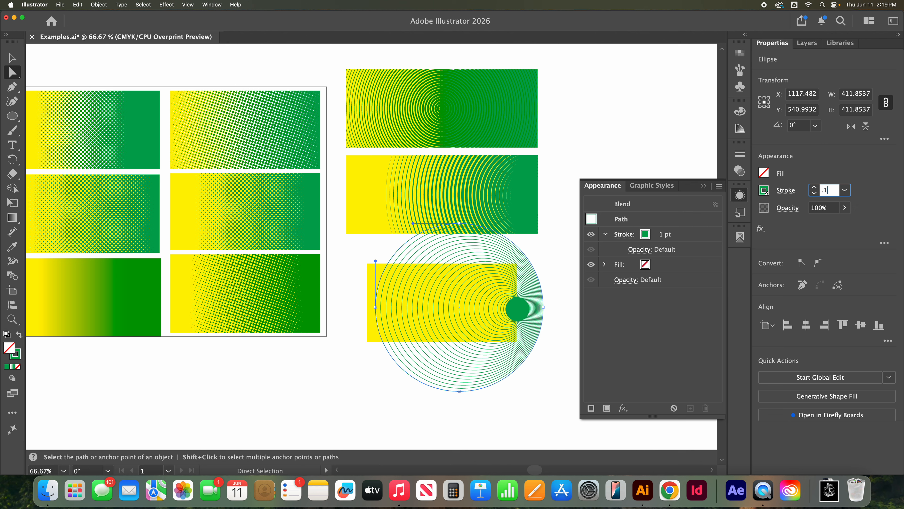
text(1)
key(Return)
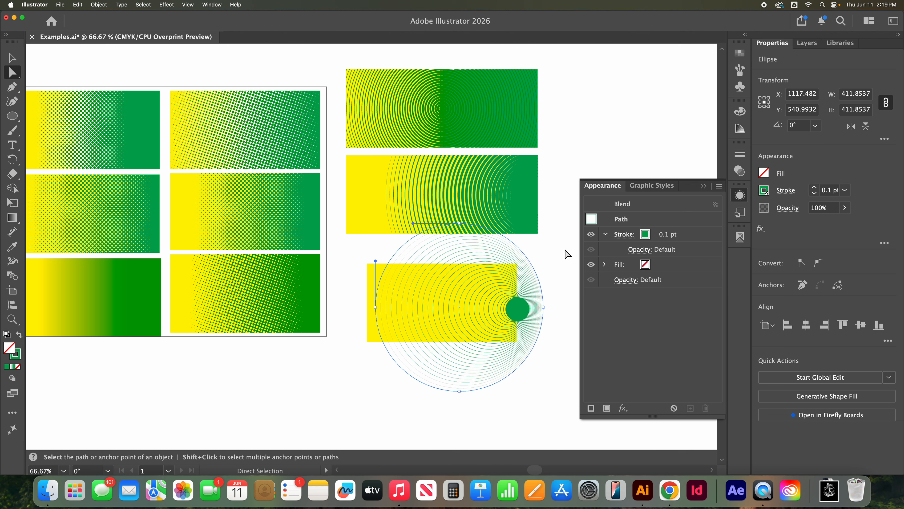
Step: Directly select the small inner circle of the blend, raise its stroke weight to 13 pt, and deselect it
click(508, 315)
click(525, 322)
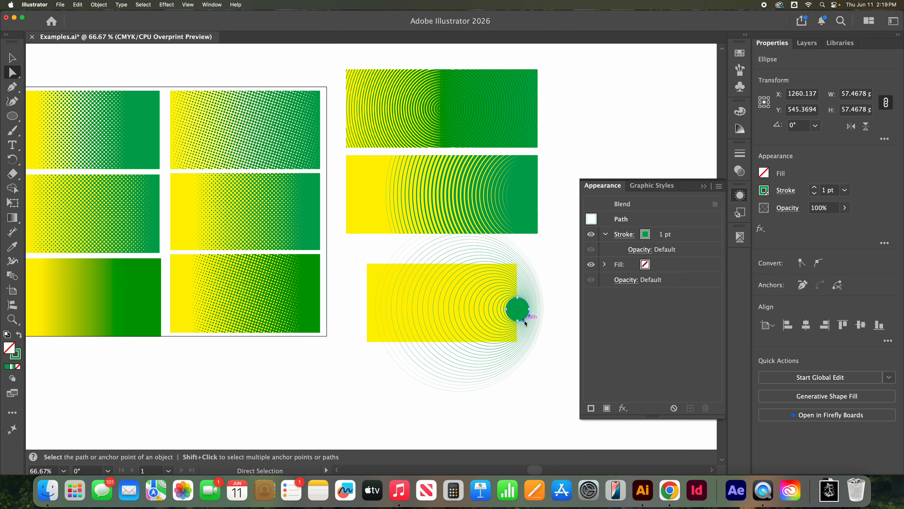
click(815, 188)
click(815, 187)
click(816, 188)
click(815, 187)
click(815, 188)
click(815, 188)
click(815, 187)
click(815, 188)
click(815, 188)
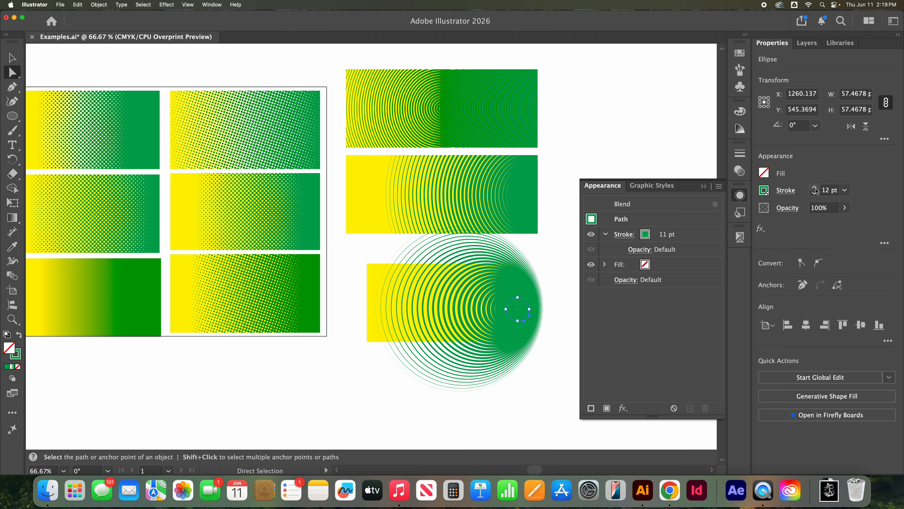
click(815, 187)
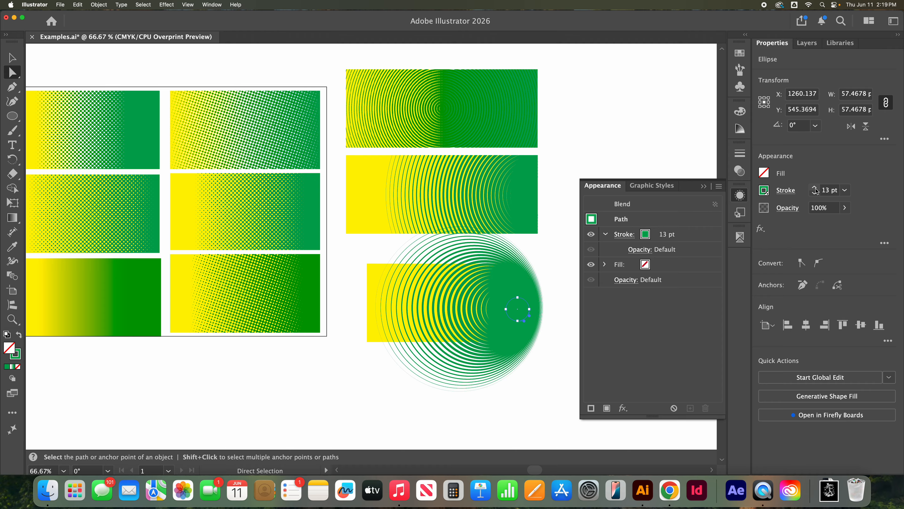
click(12, 57)
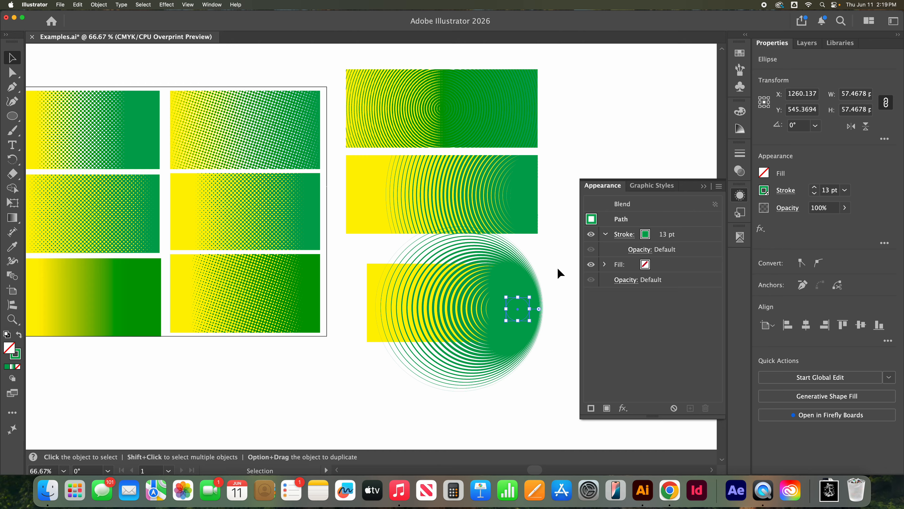
click(558, 306)
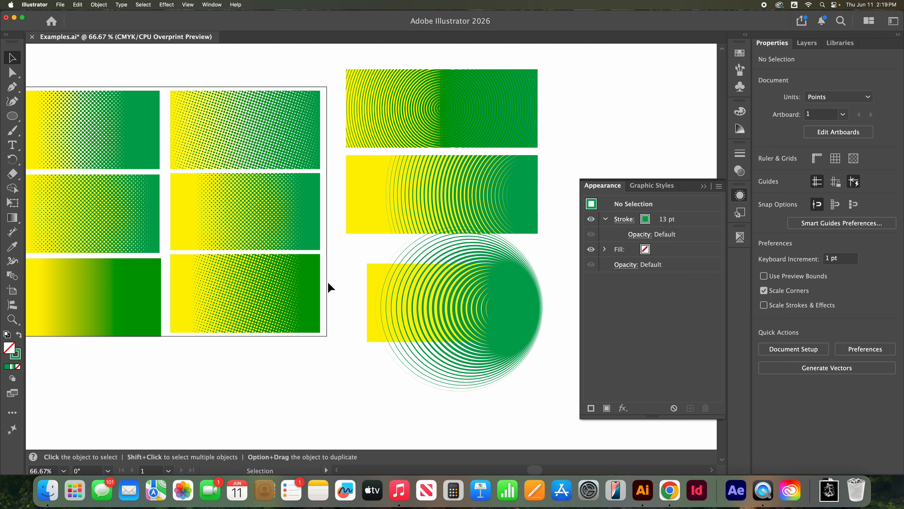
Step: Group the ring blend with the solid green circle, copy the group, and move the original off the yellow rectangle onto the artboard's lower edge
click(515, 308)
click(332, 392)
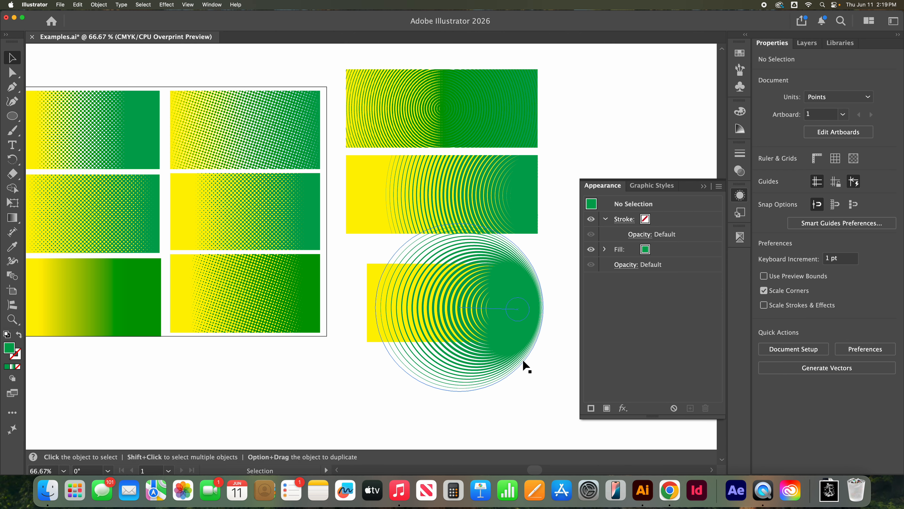
click(523, 365)
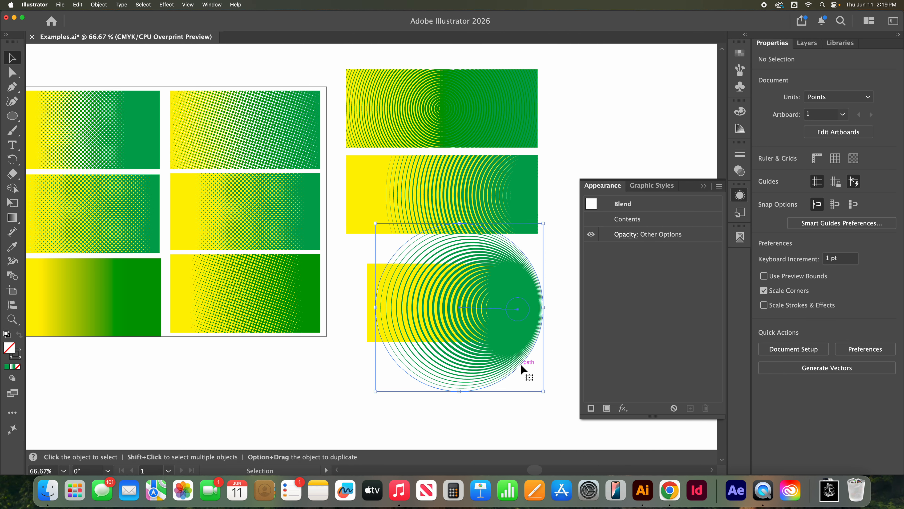
click(556, 294)
drag(521, 317, 522, 317)
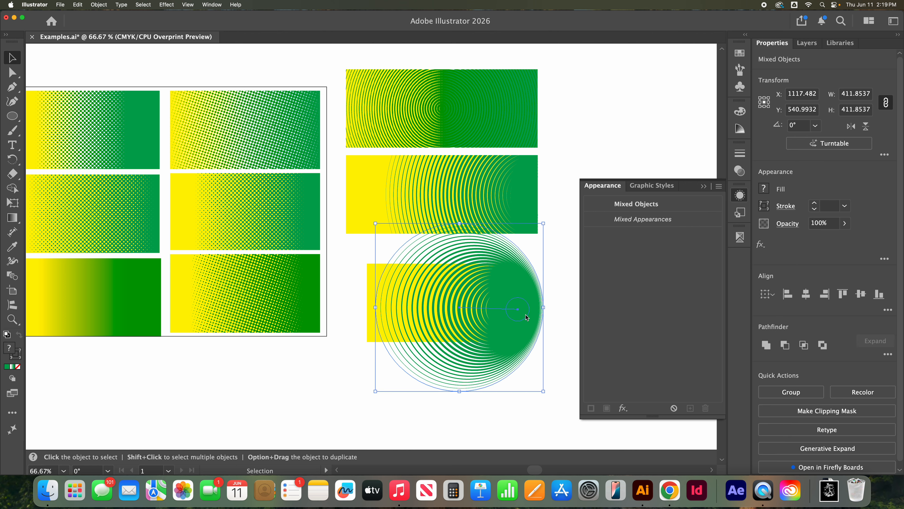
click(521, 317)
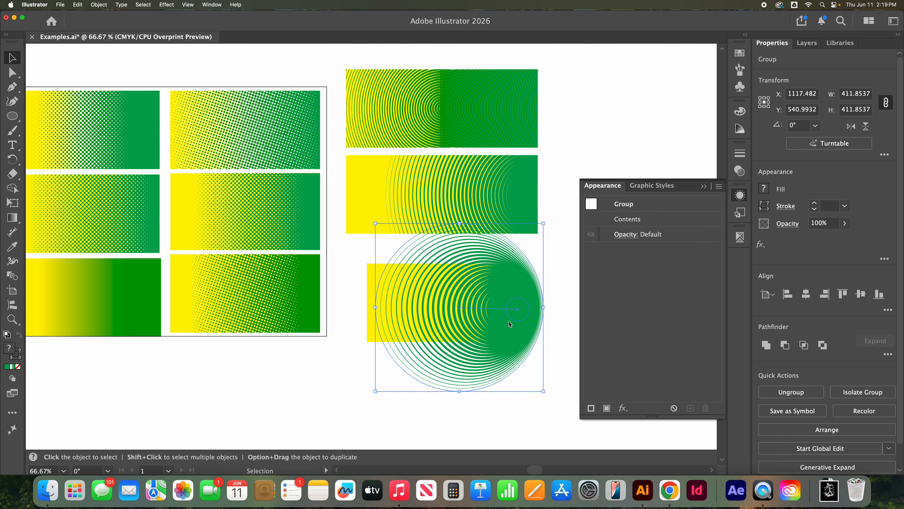
drag(514, 322, 193, 355)
Step: Use Draw Inside on the yellow rectangle and paste the copied ring group in place so the rectangle masks it
click(469, 314)
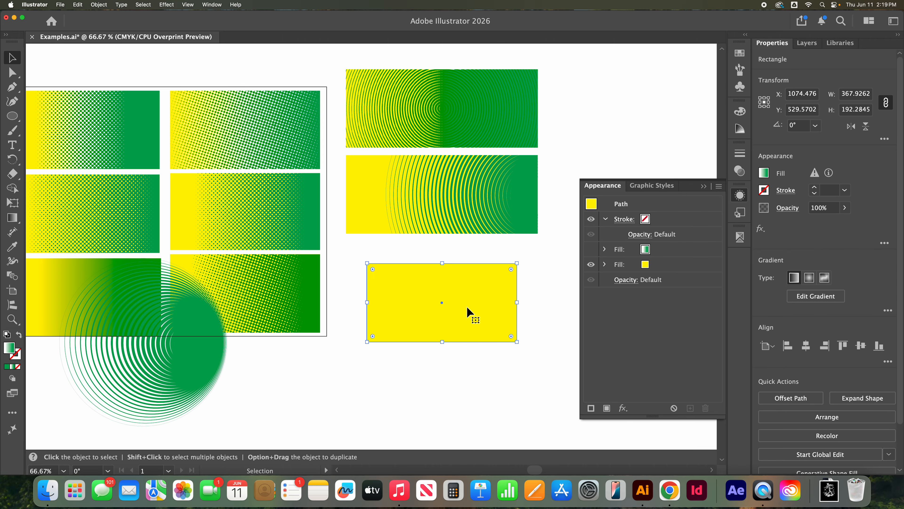
click(17, 383)
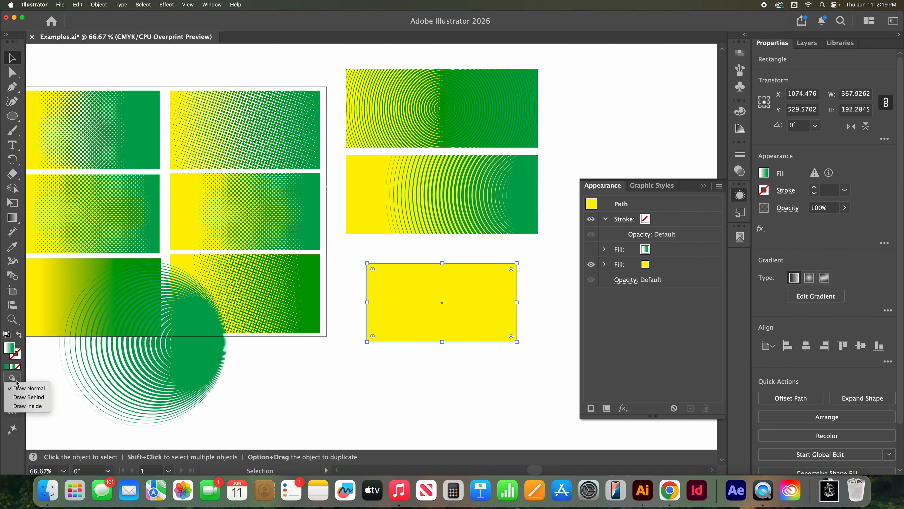
click(39, 406)
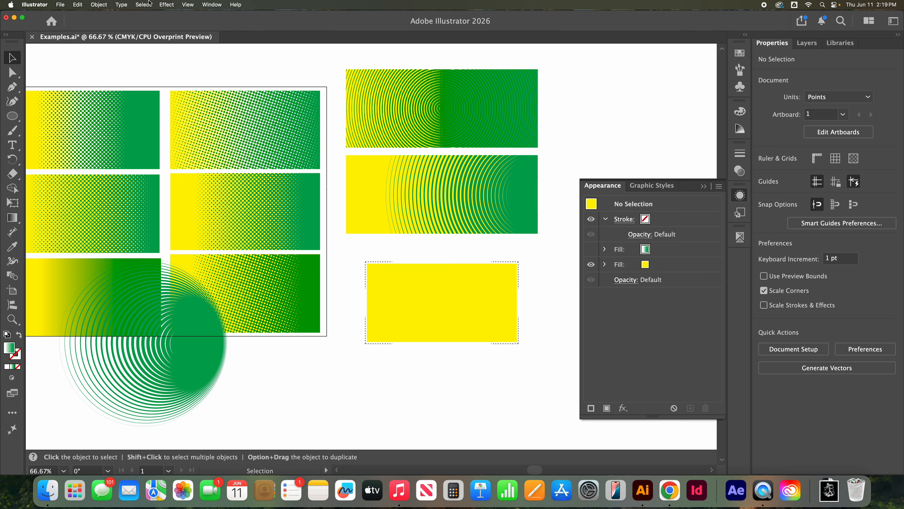
click(74, 5)
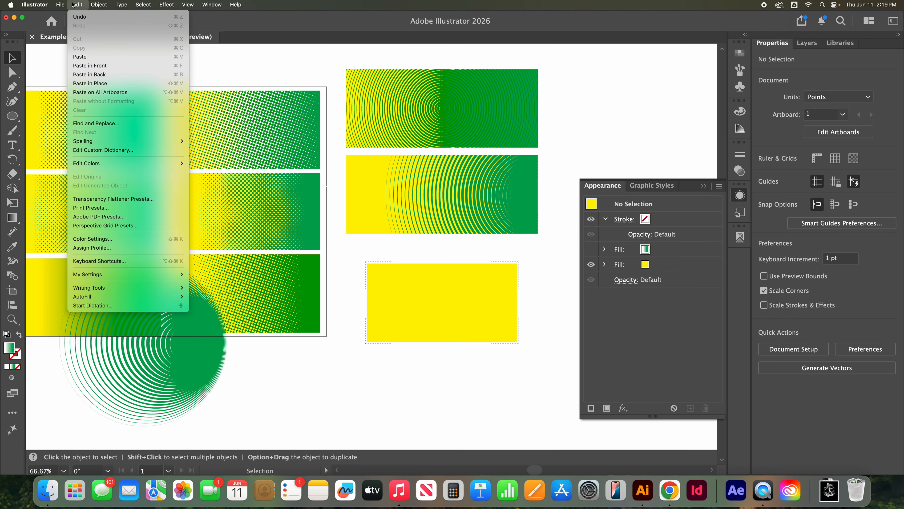
click(122, 83)
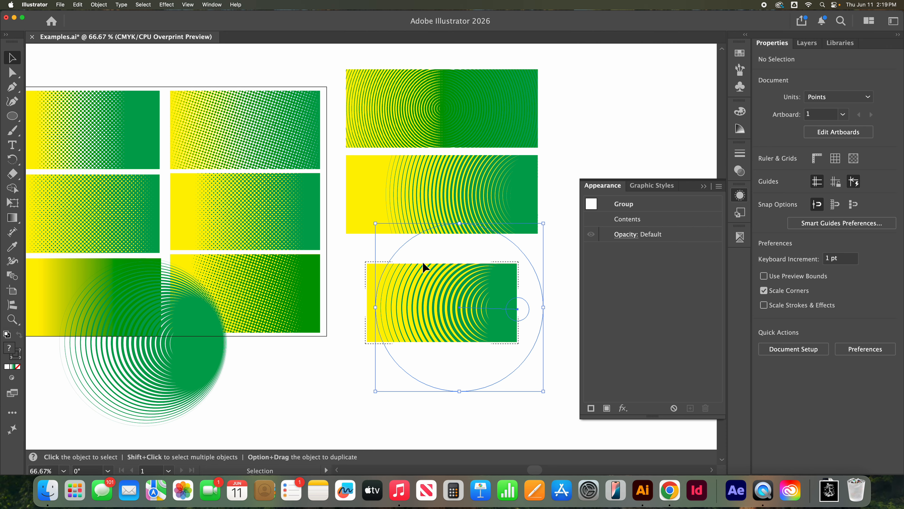
Step: Delete the leftover unmasked green ring group overlapping the artboard's lower edge
click(550, 354)
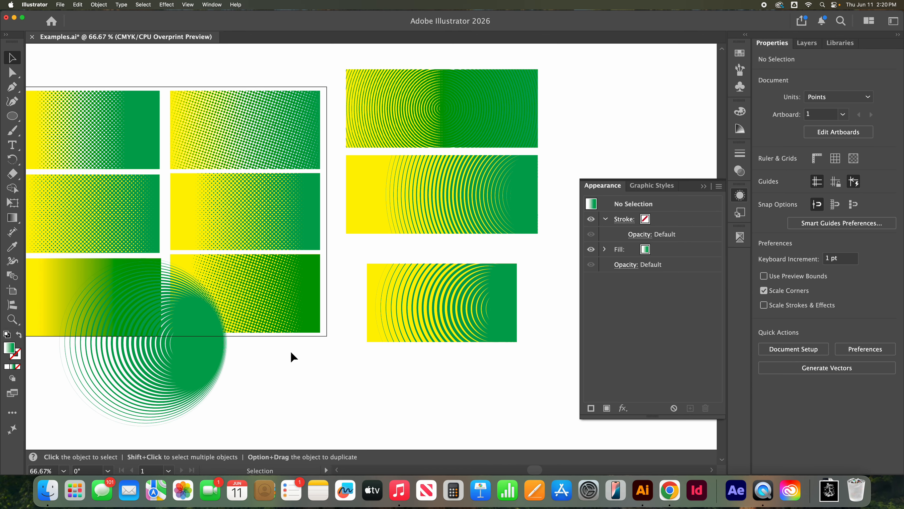
click(221, 356)
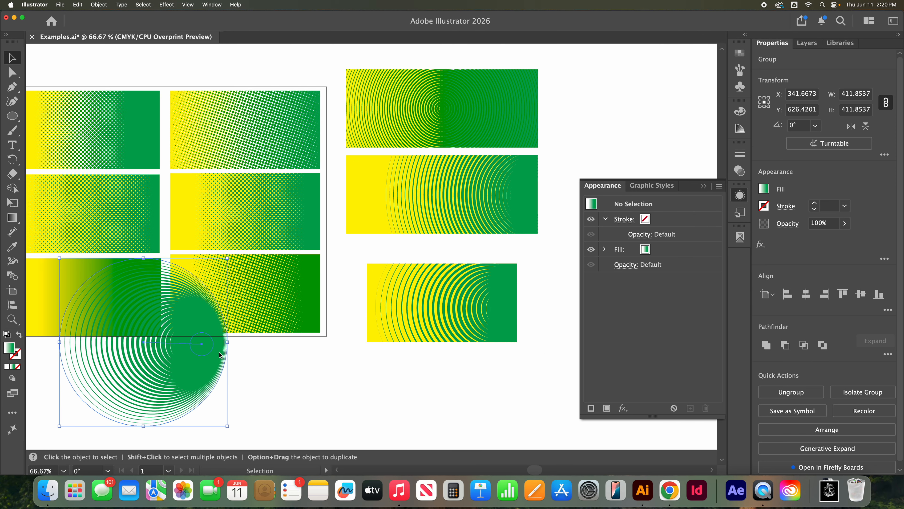
key(Delete)
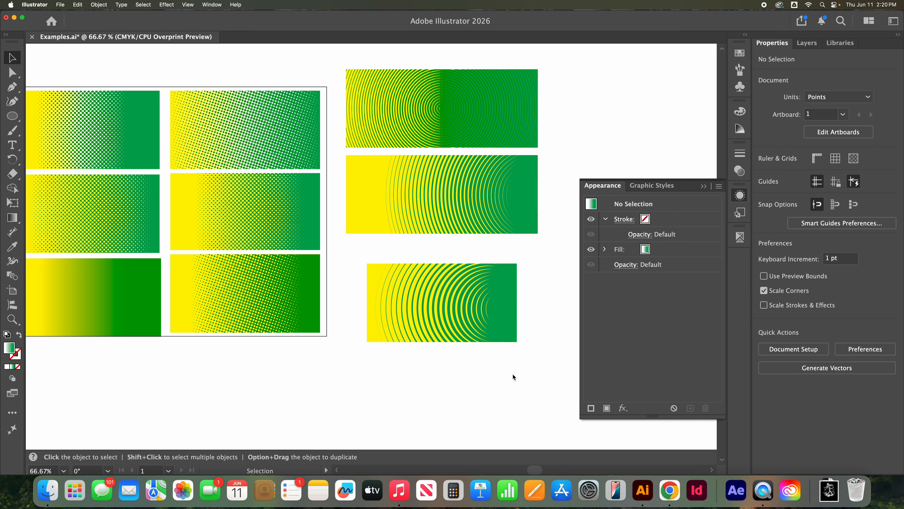
Step: Arrange the masked ring rectangle, the artboard's lower-right halftone rectangle and a duplicate of that halftone in a row below the artboard
scroll(456, 312, left, 2)
drag(459, 313, 262, 390)
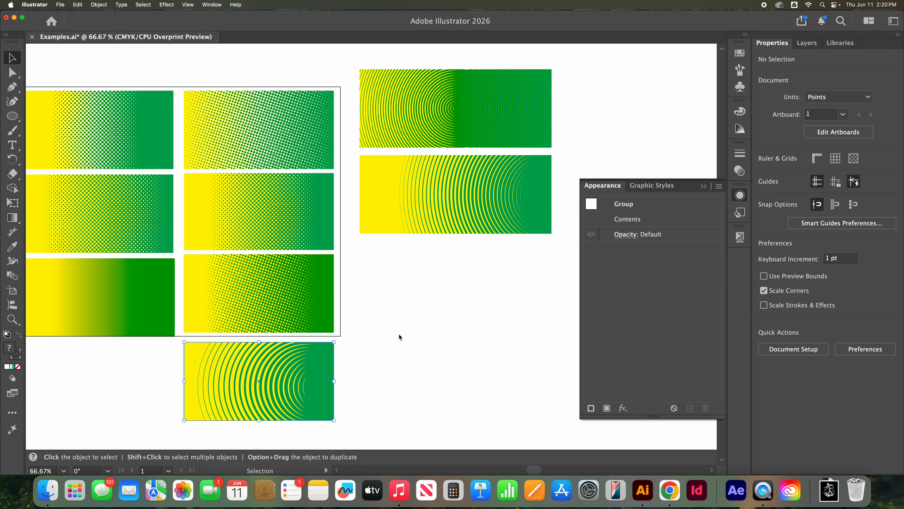
scroll(405, 328, down, 3)
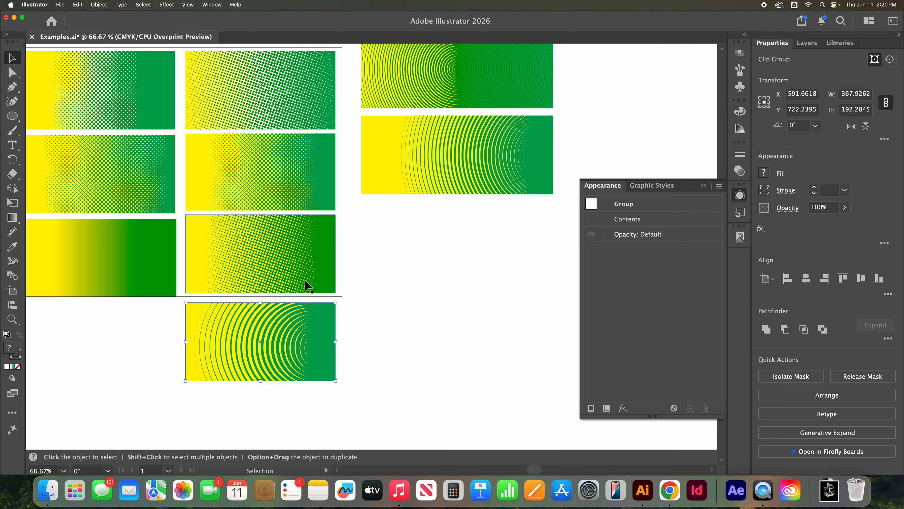
drag(318, 307, 285, 357)
key(super+z)
drag(380, 272, 104, 360)
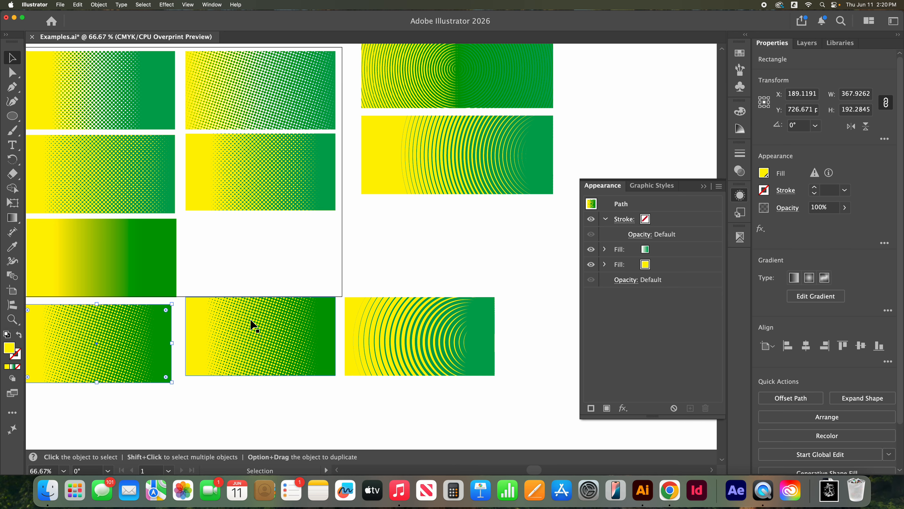
Step: In the duplicate rectangle's gradient fill, turn on the Mezzotint effect and turn off Color Halftone
click(605, 249)
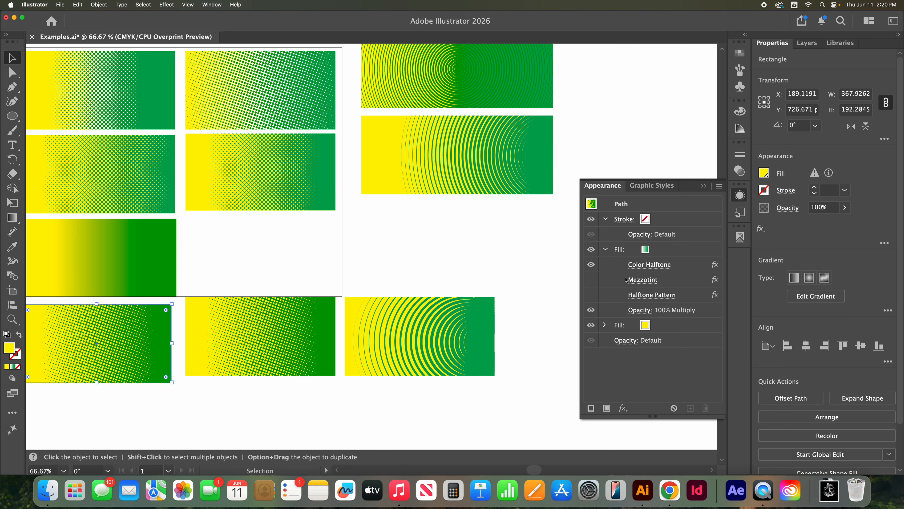
click(591, 279)
click(591, 265)
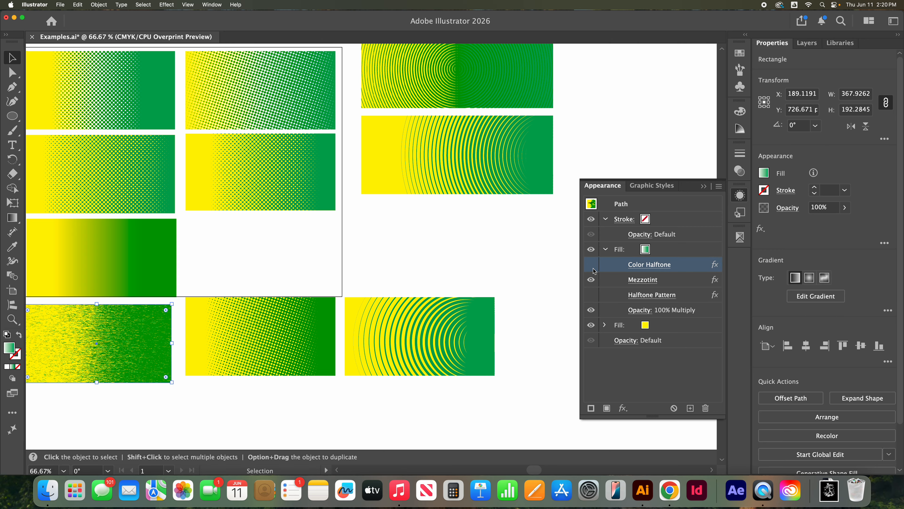
Step: Shift the middle halftone rectangle and the ring rectangle slightly down to line up with the mezzotint rectangle
click(172, 396)
drag(235, 370, 233, 379)
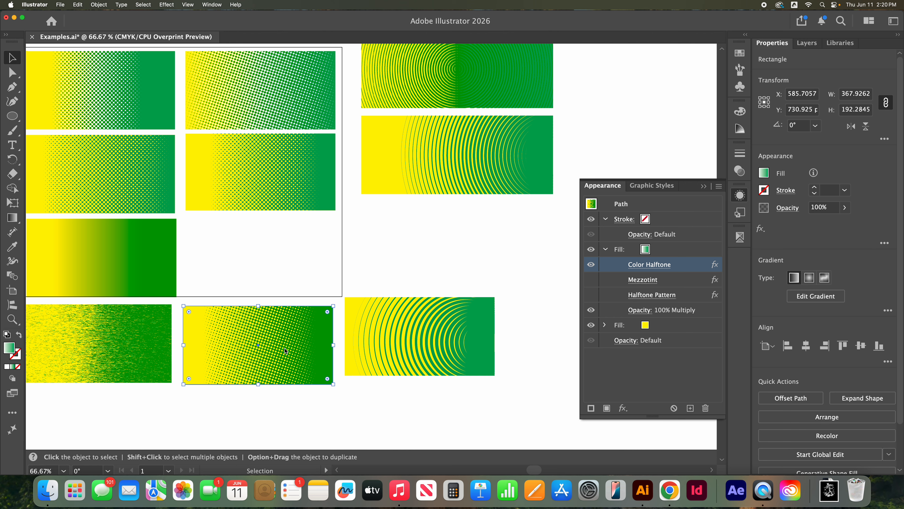
drag(420, 367, 420, 378)
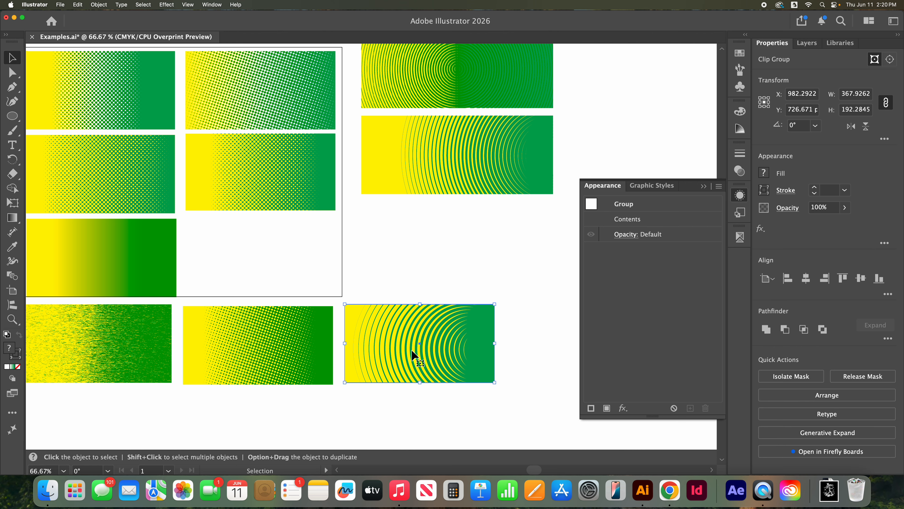